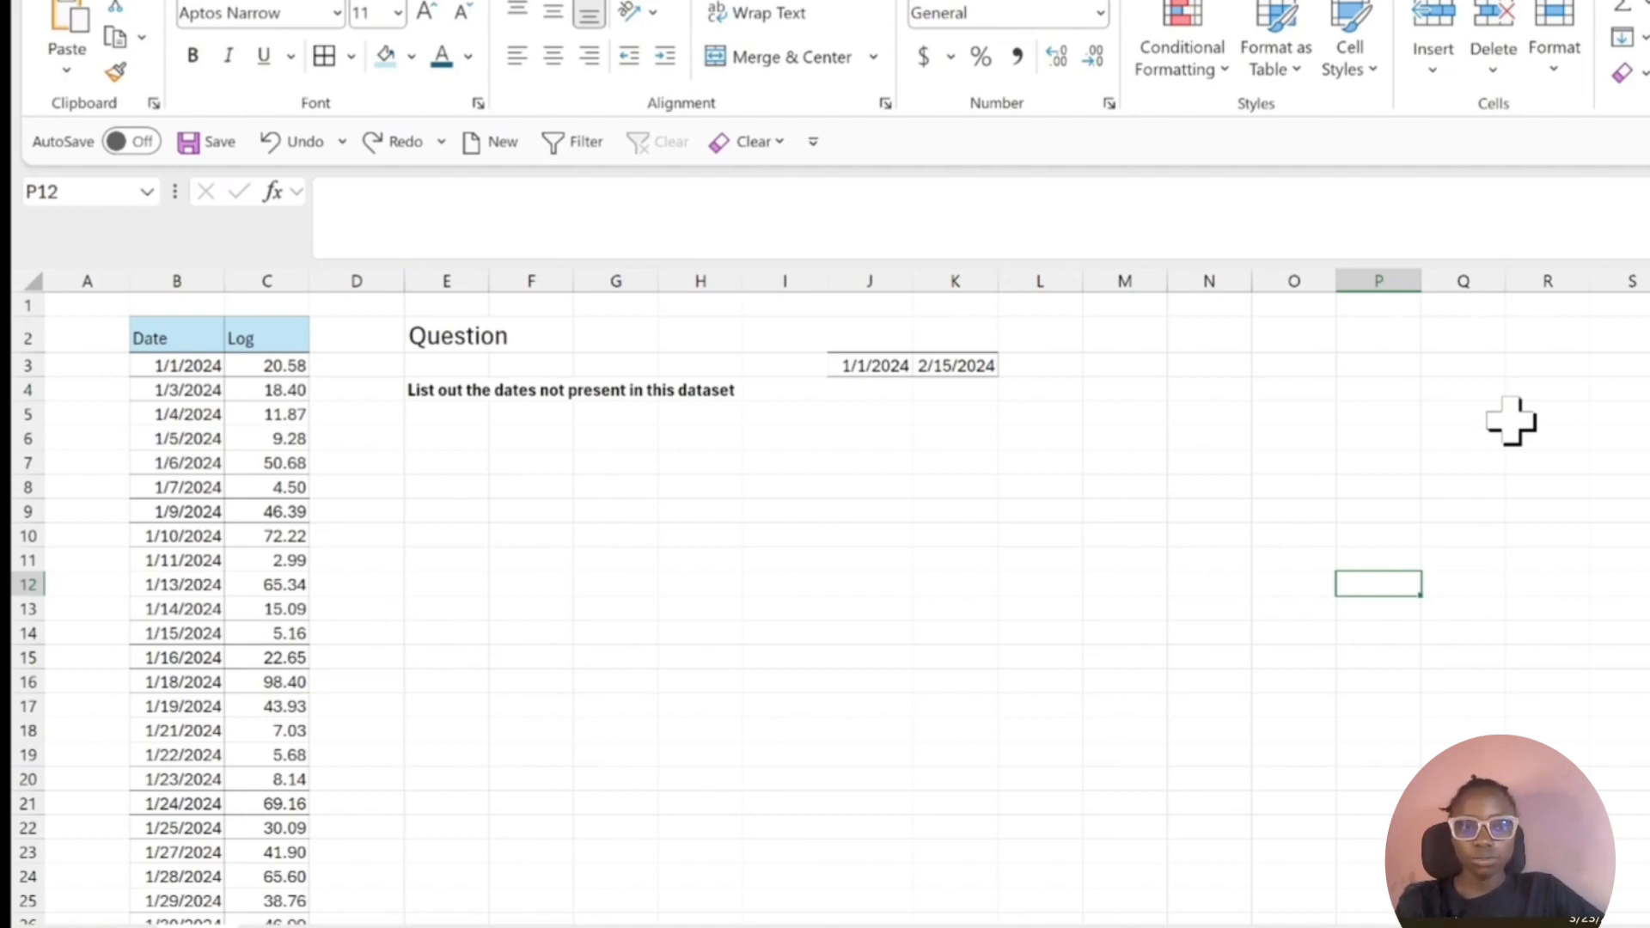
Review the full extent of the Date column in the dataset, from cell B3 down to its last entry.
left_click(177, 368)
key("ctrl+shift+Down")
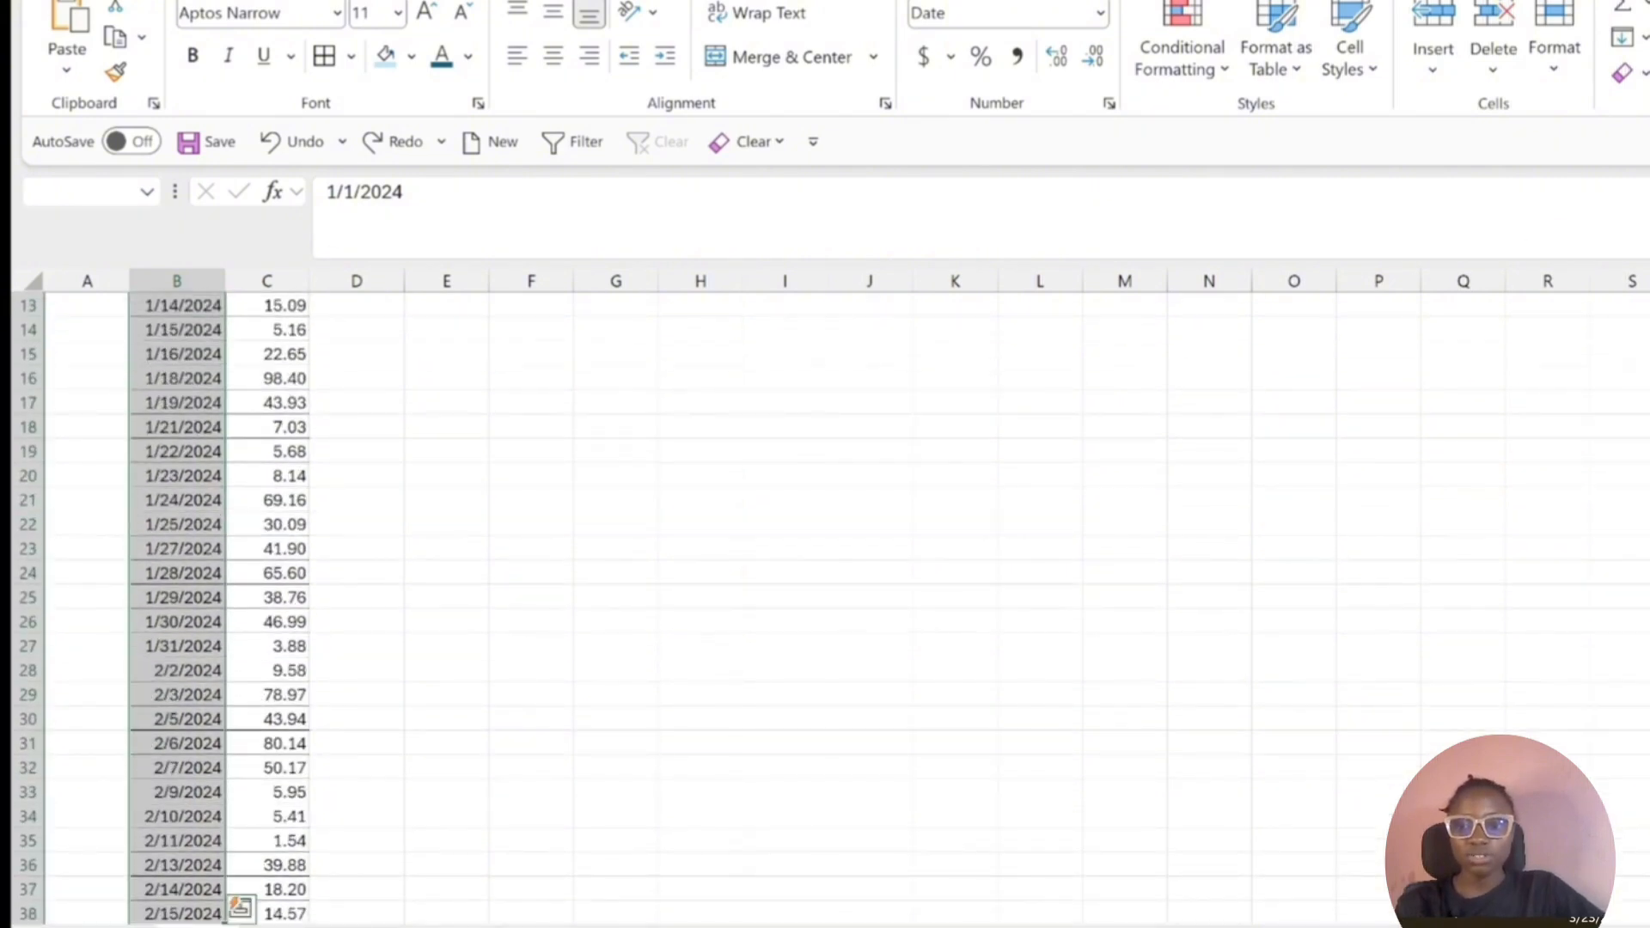
left_click(610, 542)
key("ctrl+Up")
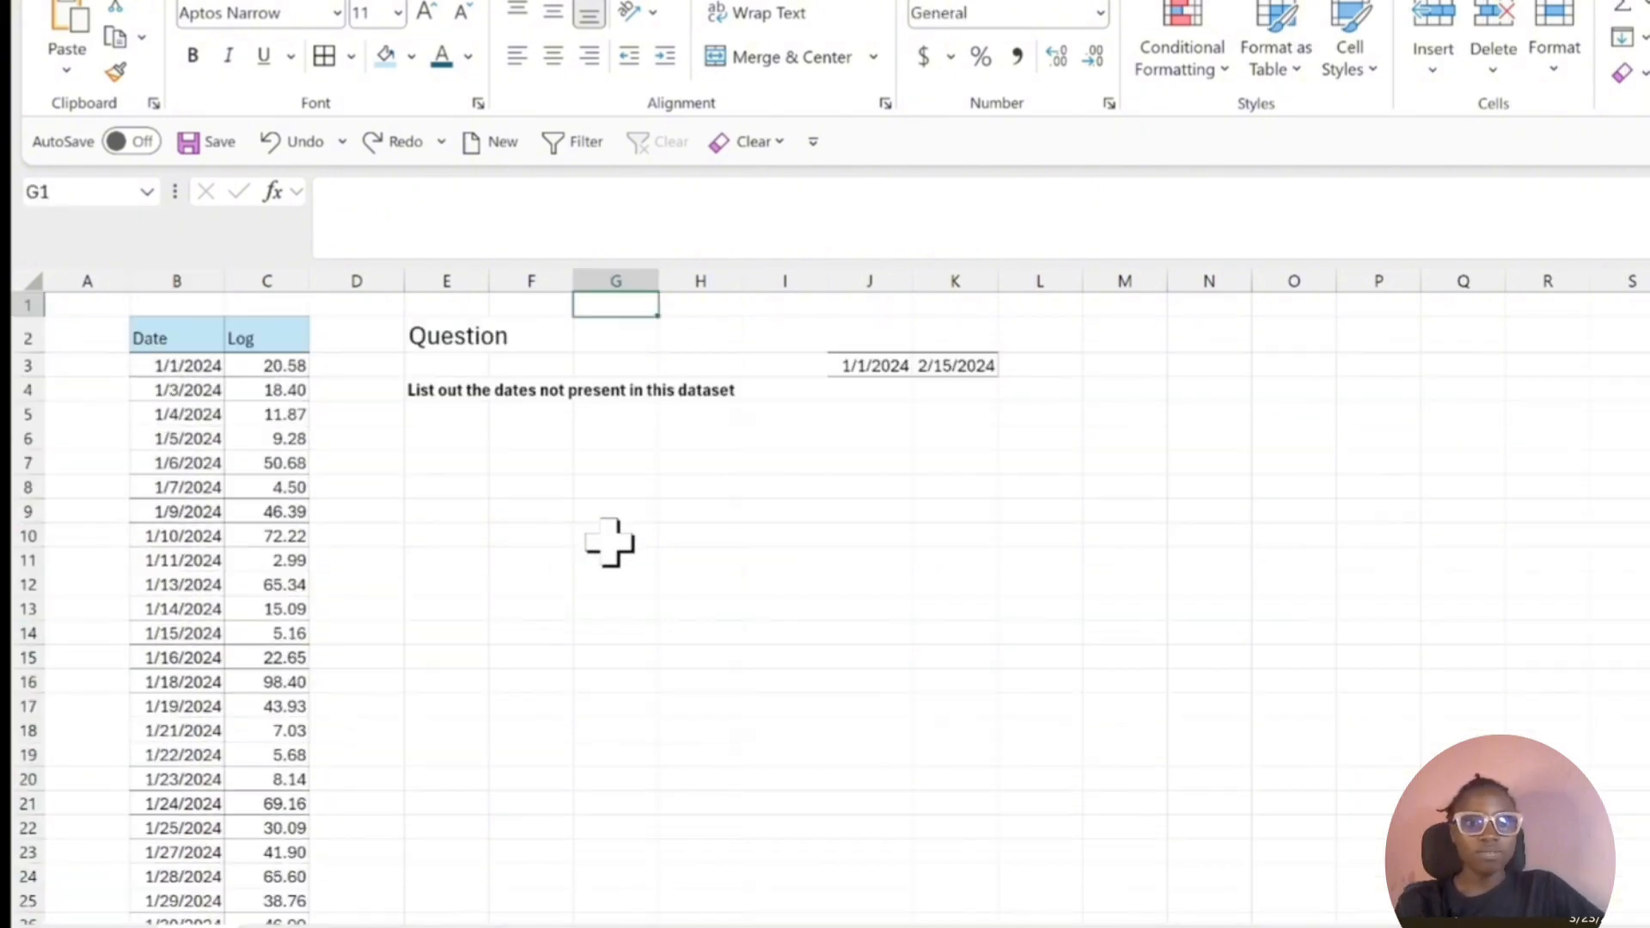
key("Down")
key("Down")
key("Down")
key("Down")
key("Down")
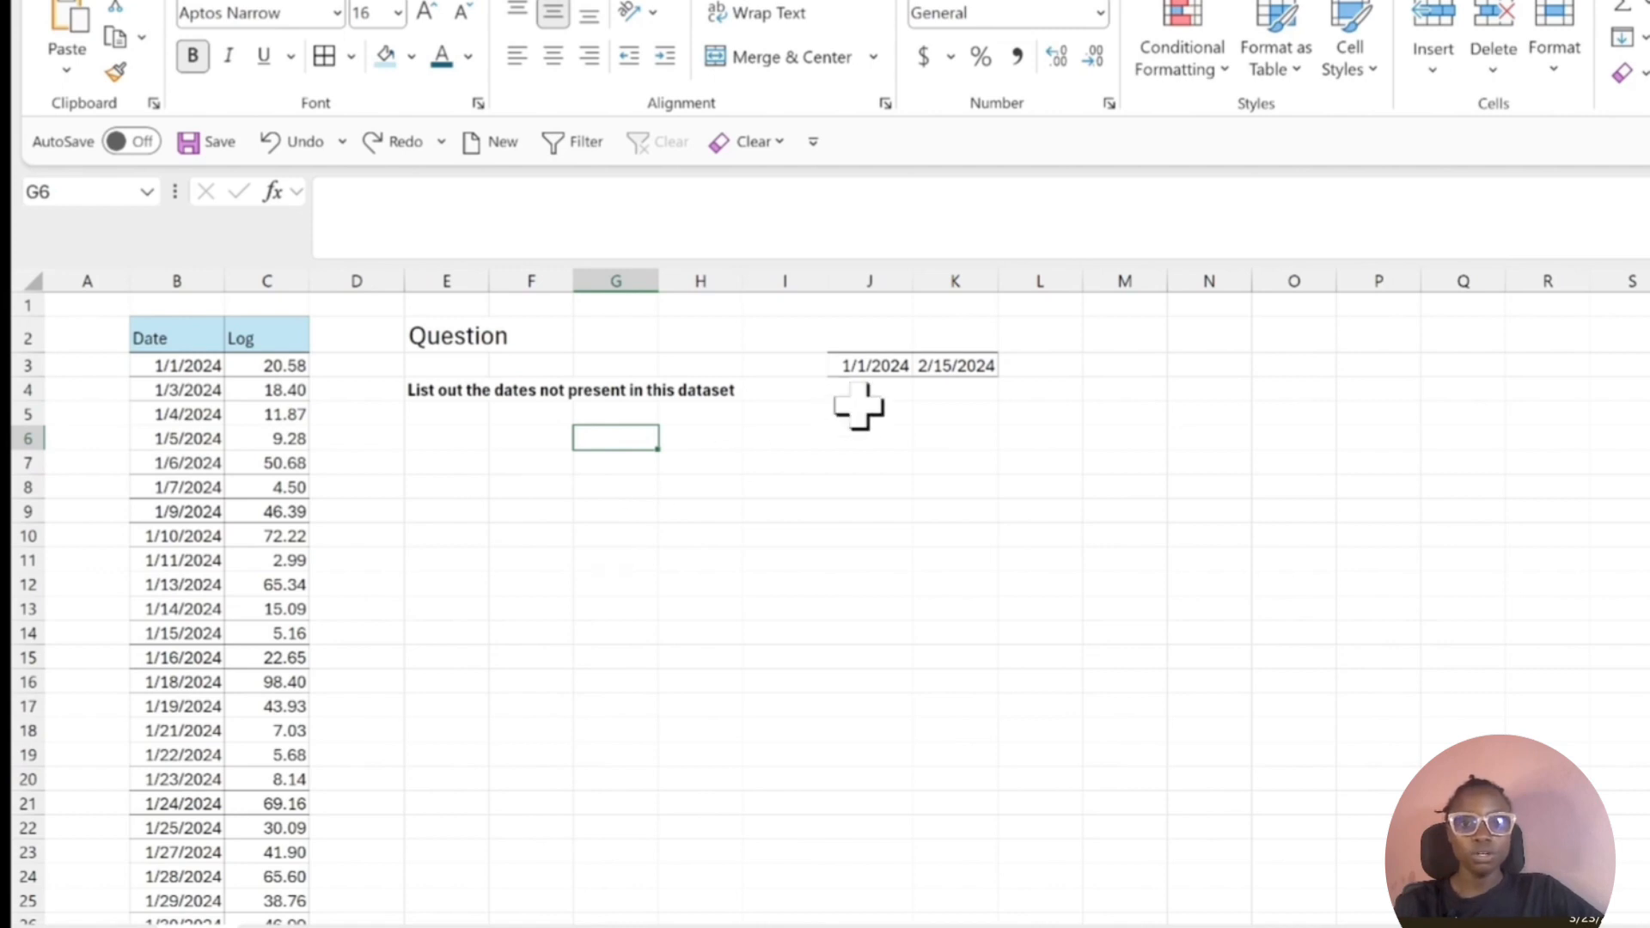
Copy the end date 2/15/2024 from the contents of cell K3.
left_click(868, 364)
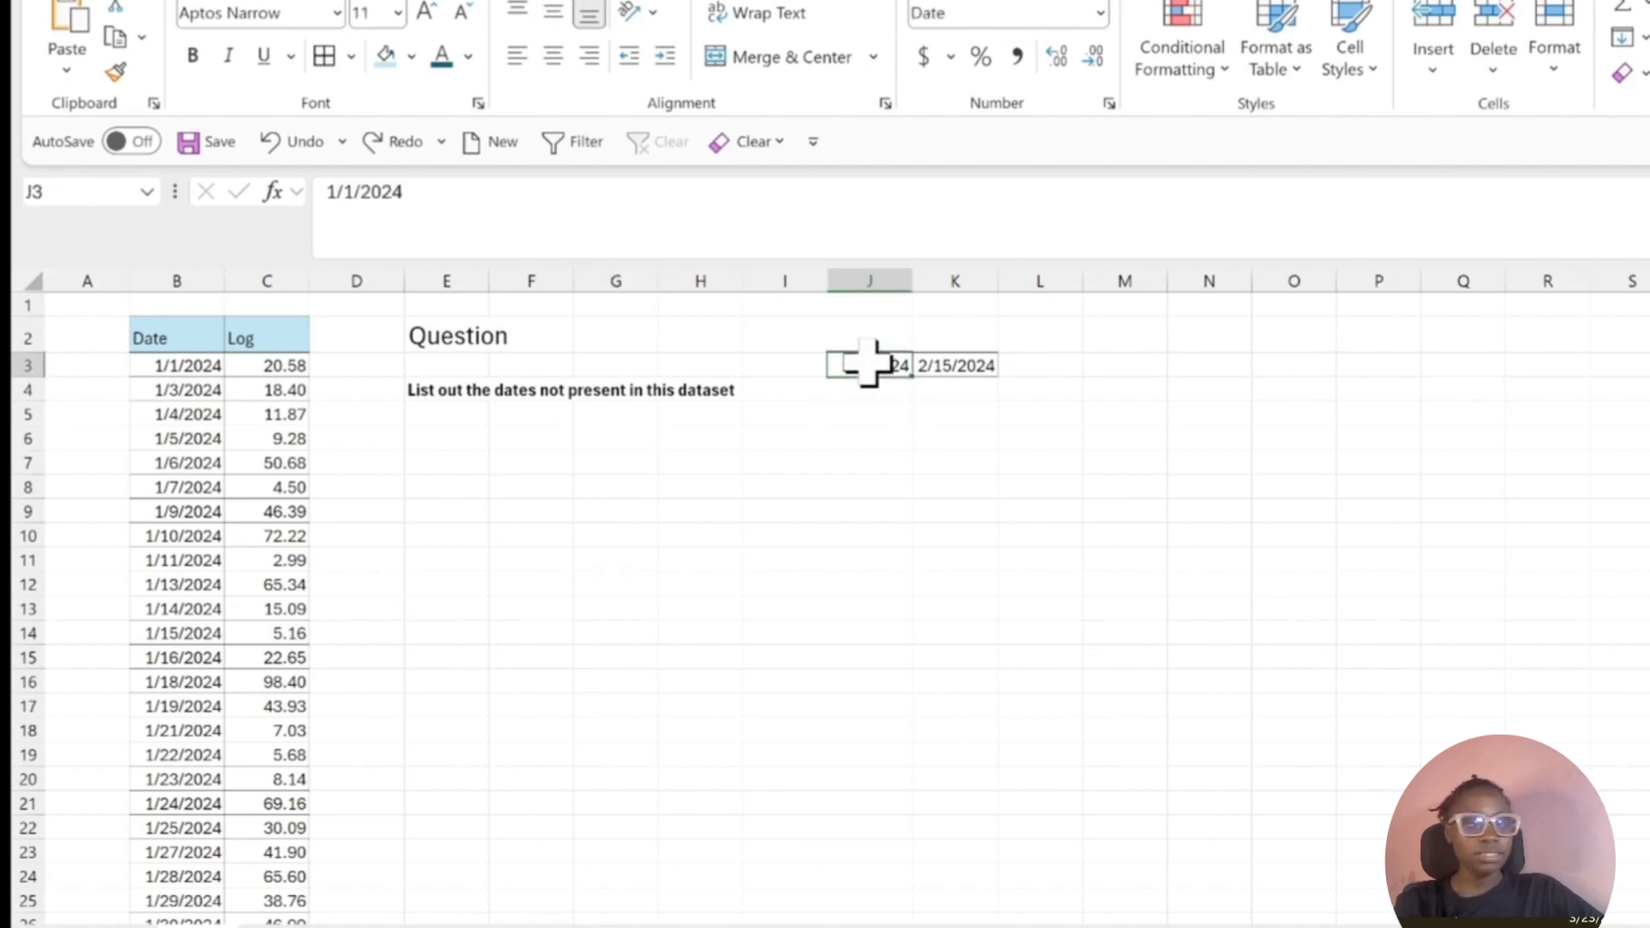
left_click(939, 363)
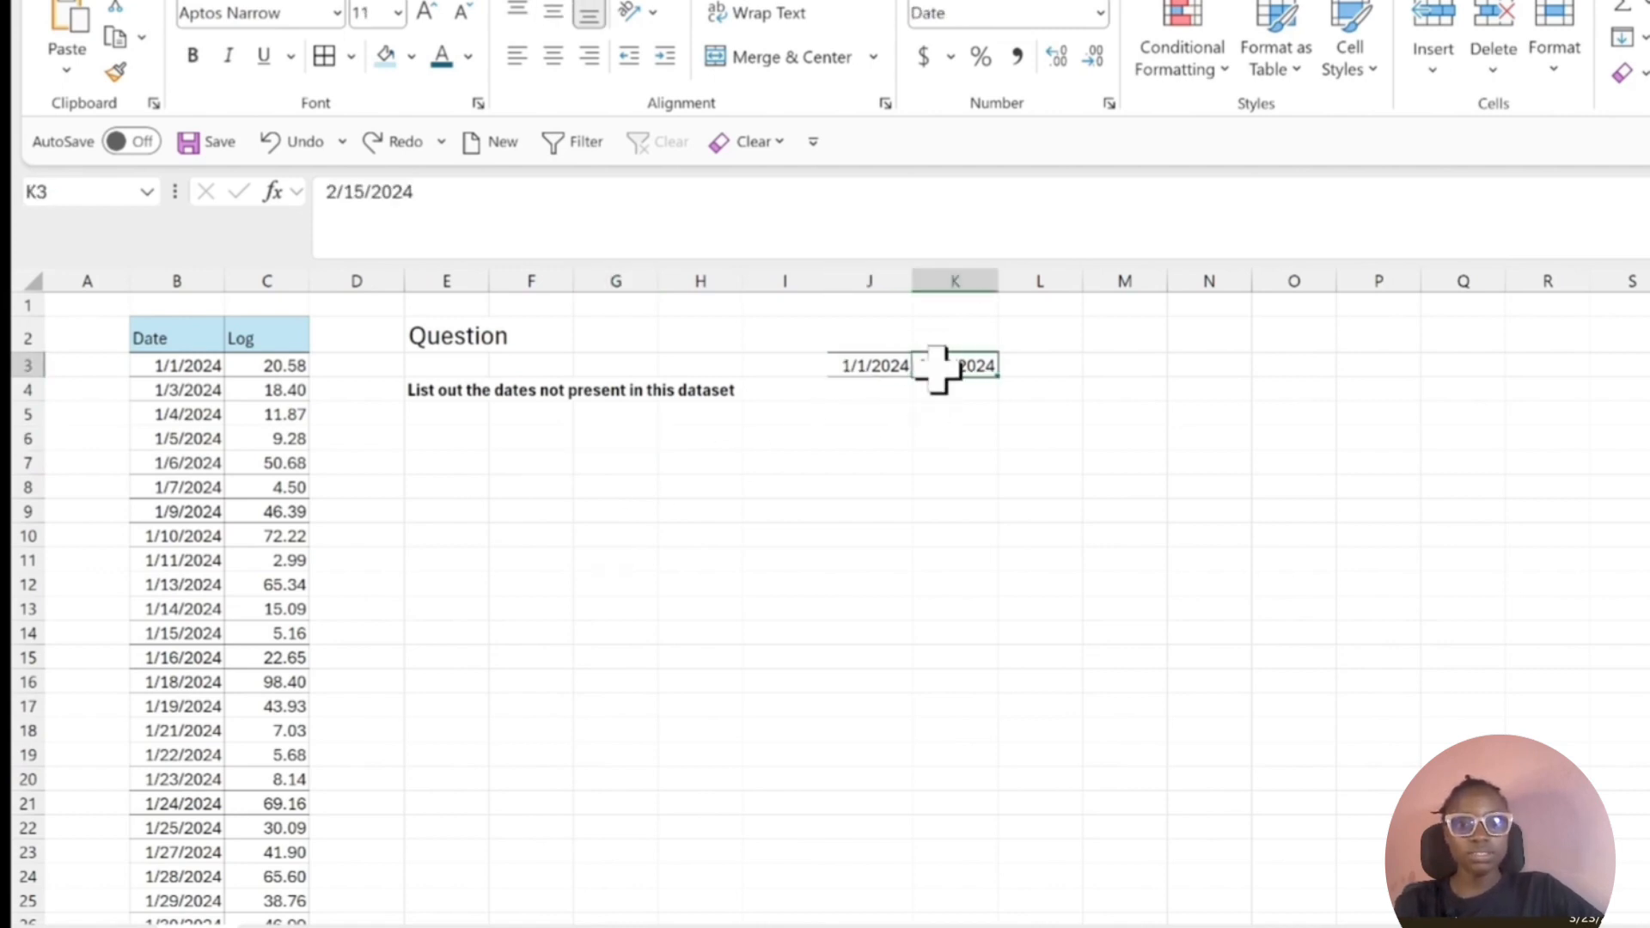
left_click(425, 229)
left_click_drag(426, 228, 142, 228)
key("ctrl+c")
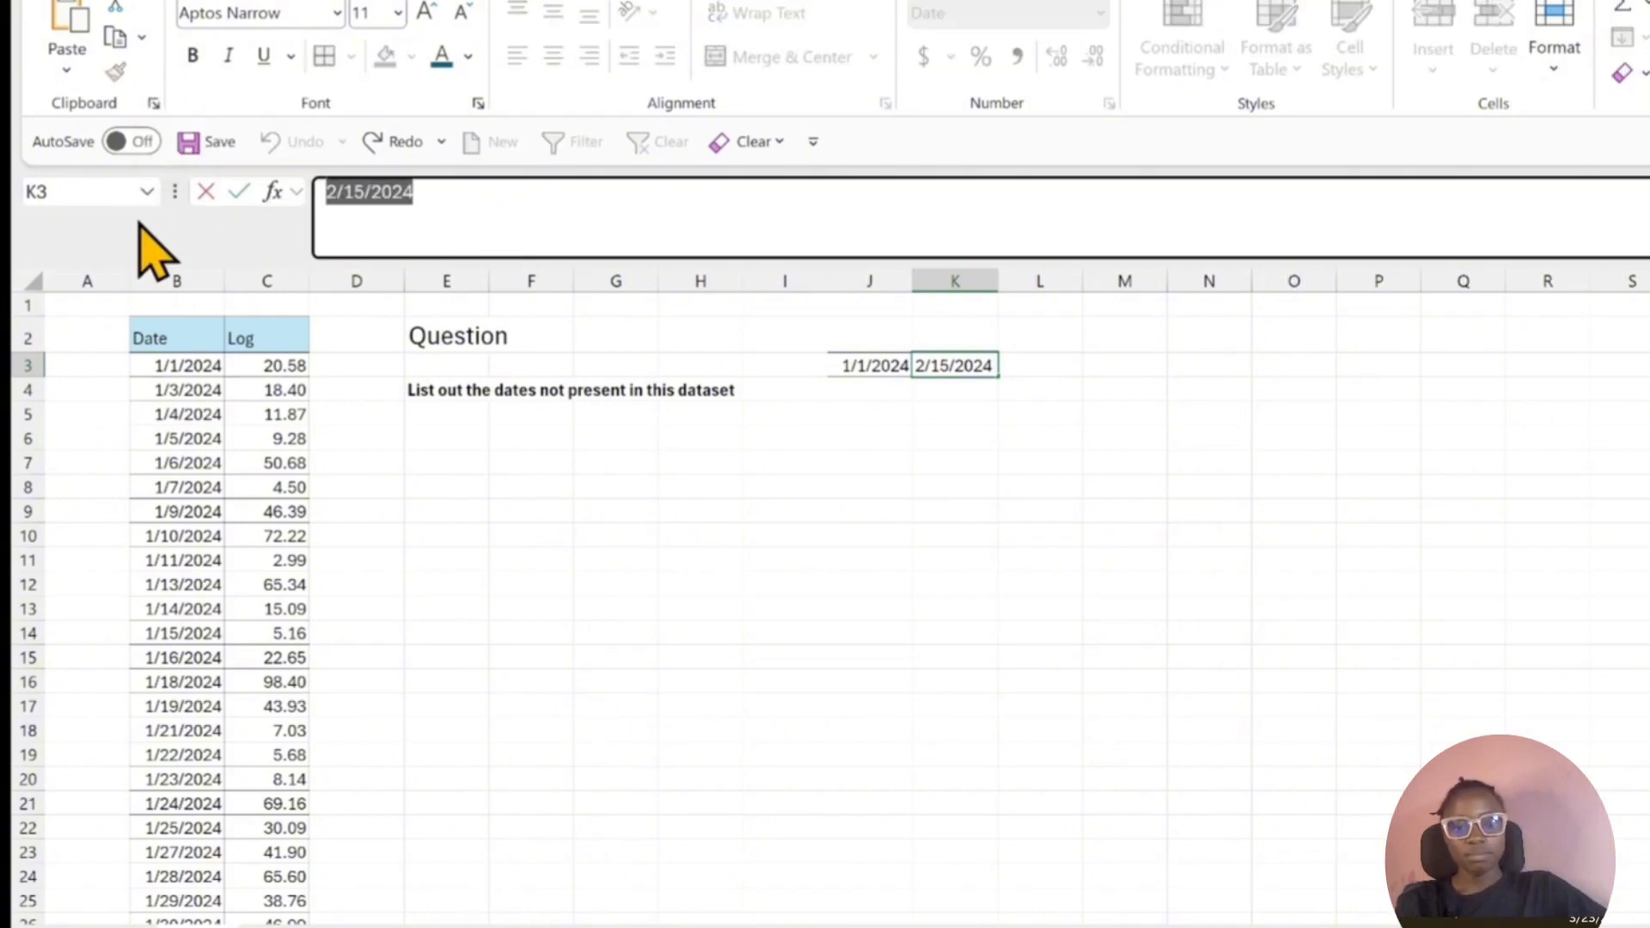
left_click(785, 439)
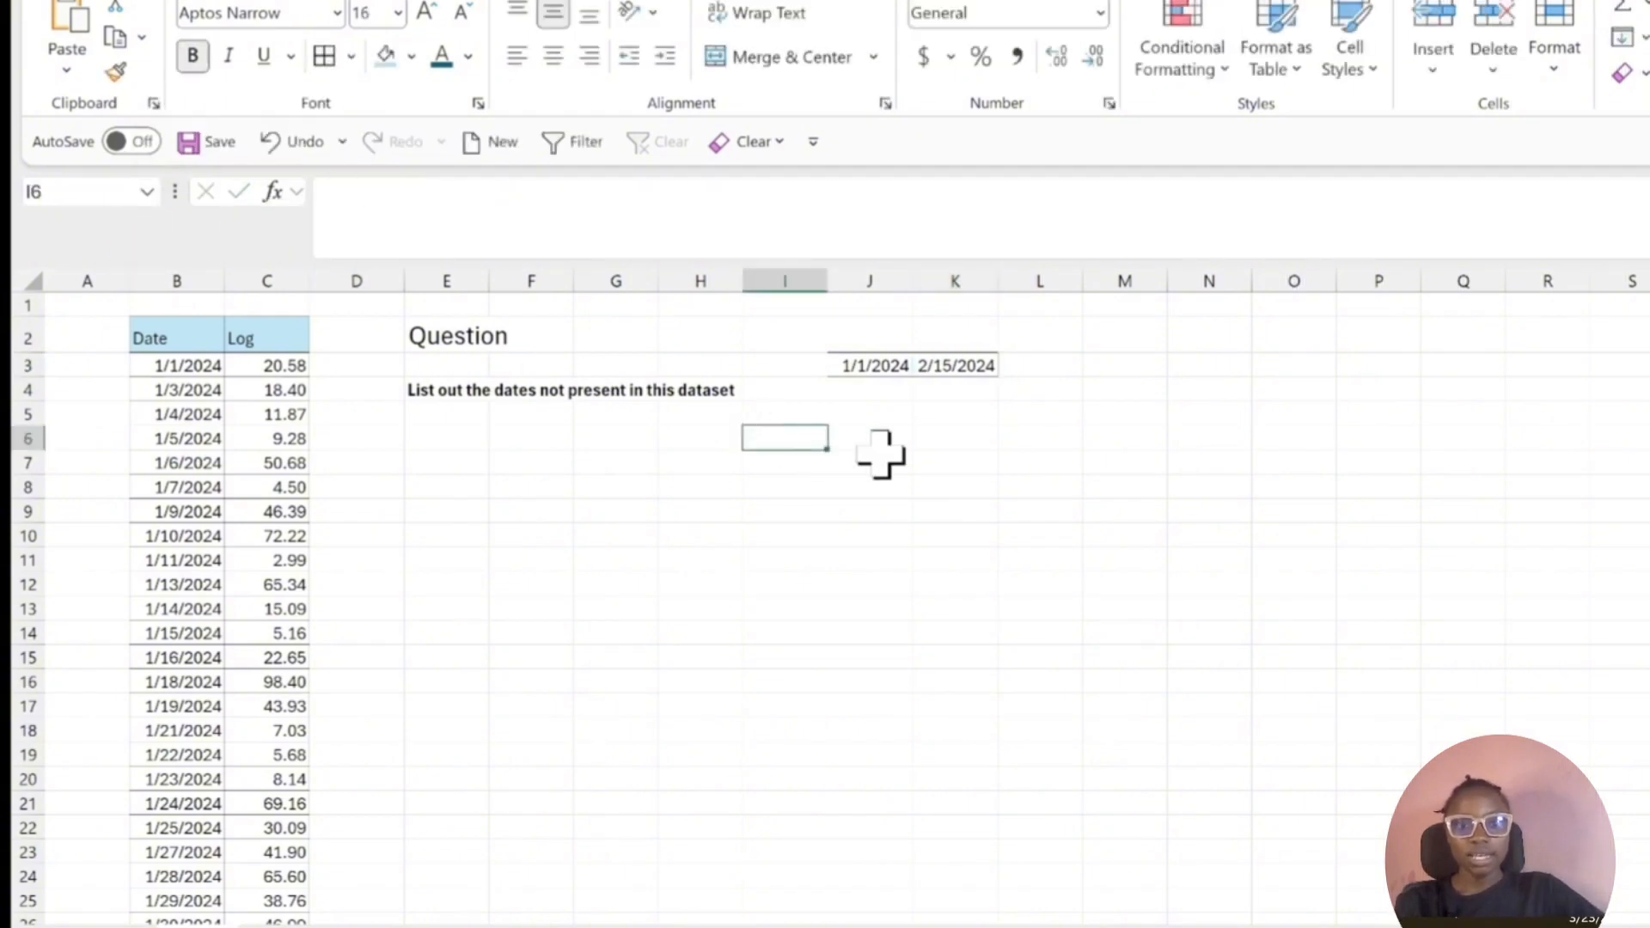
Fill a daily date series down the column from J3 with step value 1 and stop value 2/15/2024.
left_click(846, 365)
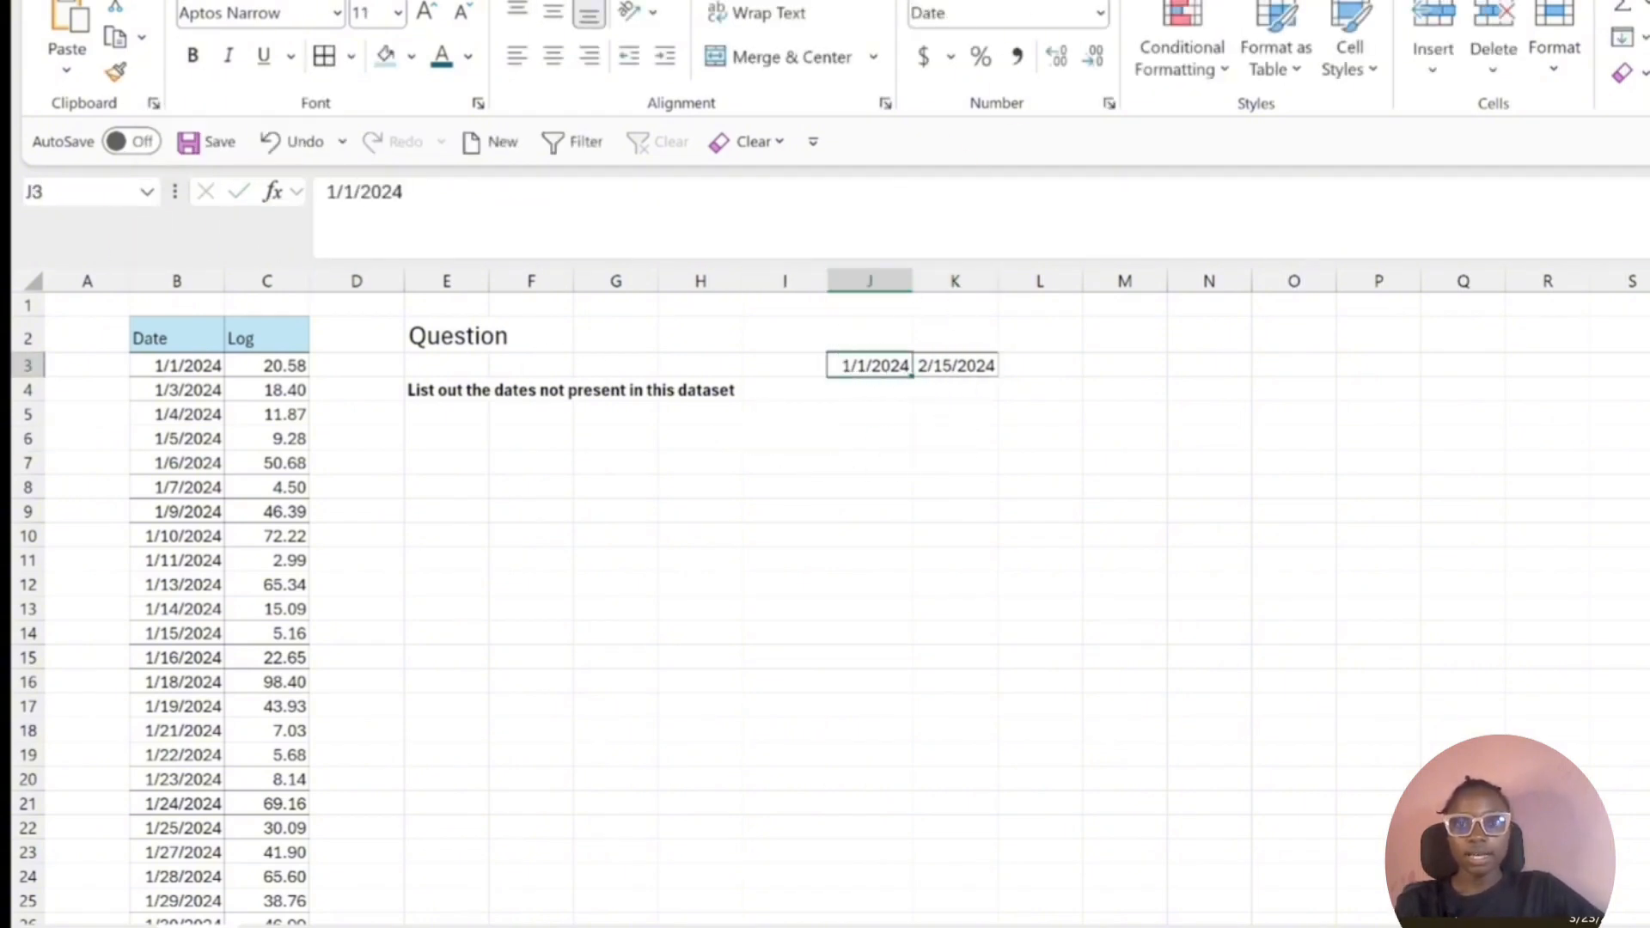
left_click(1625, 39)
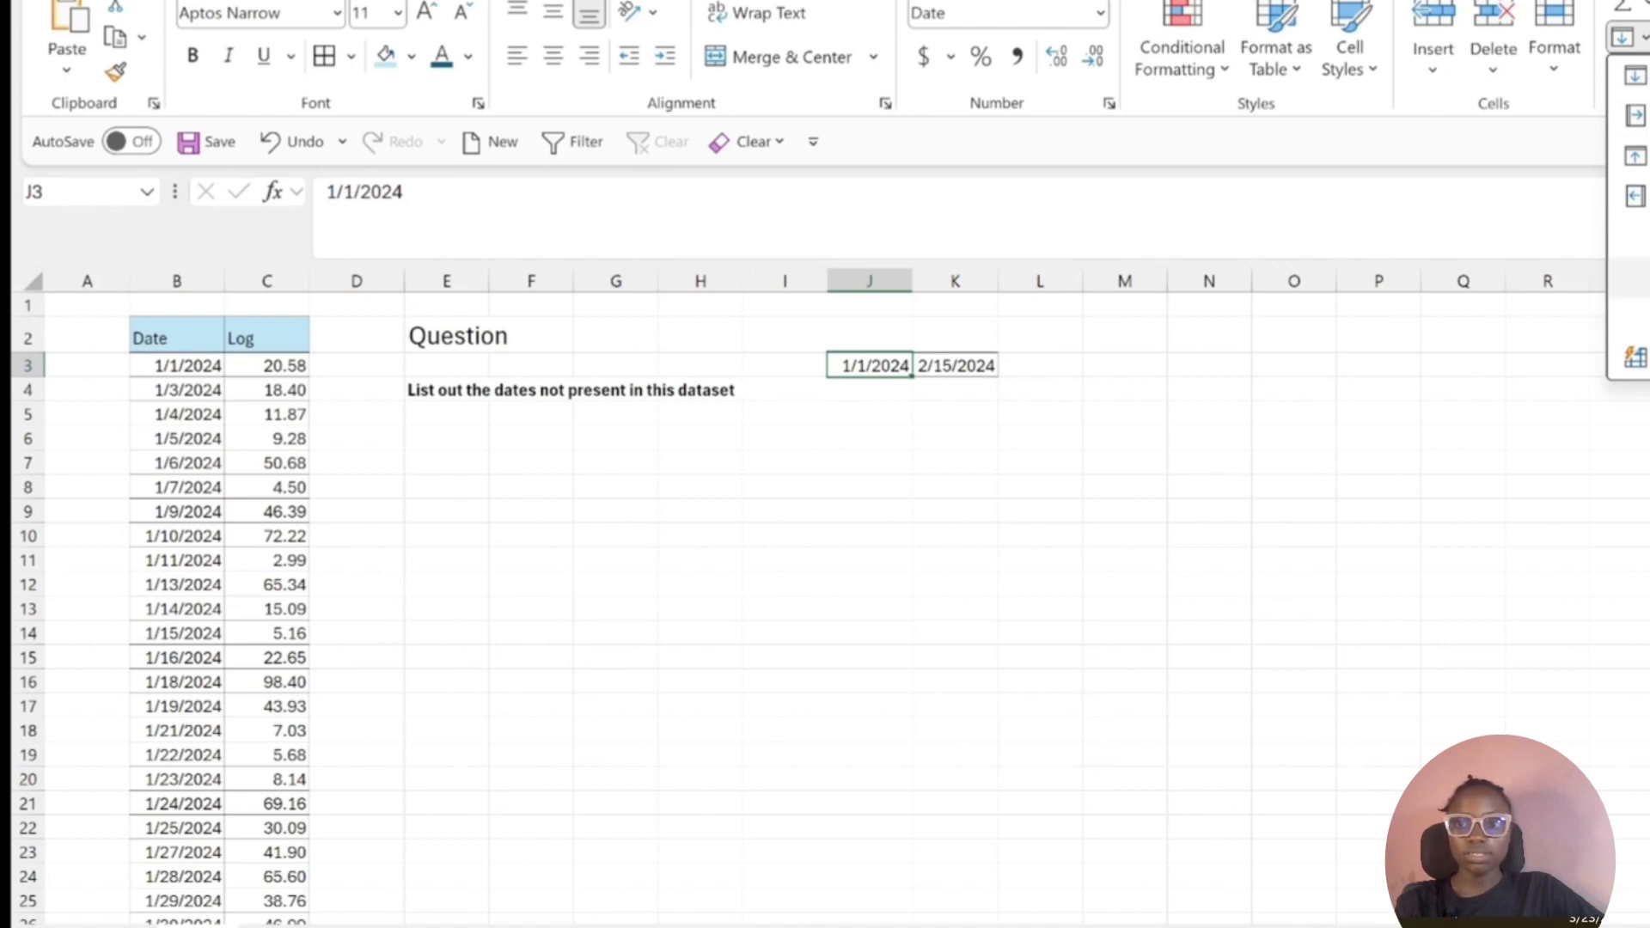
left_click(1636, 356)
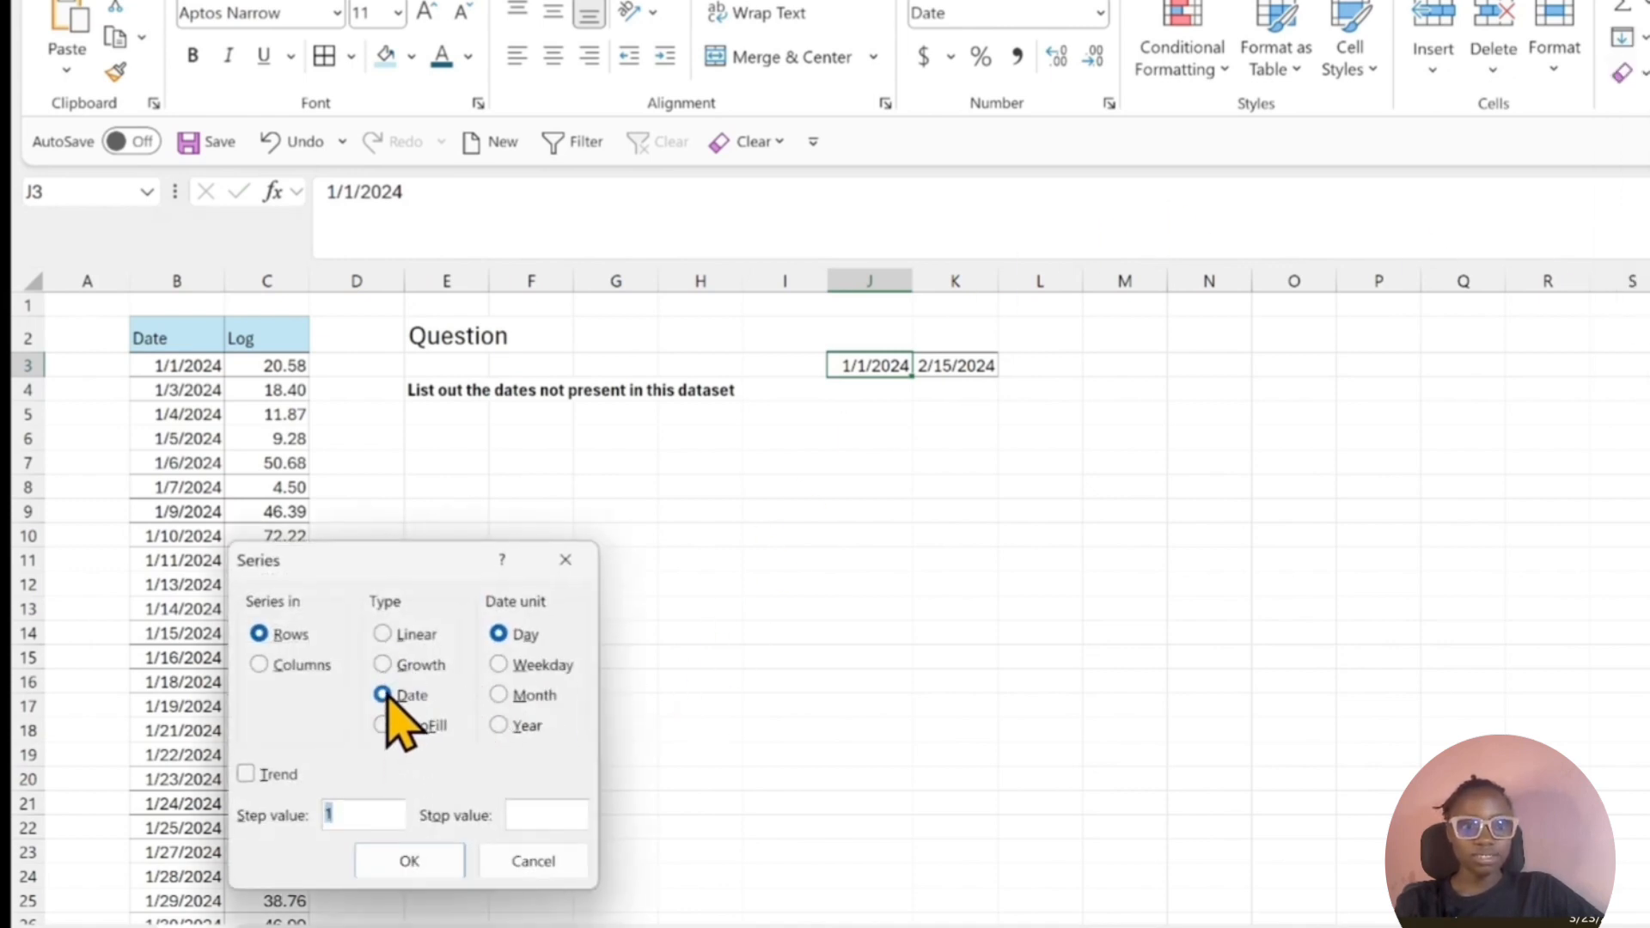
left_click(270, 675)
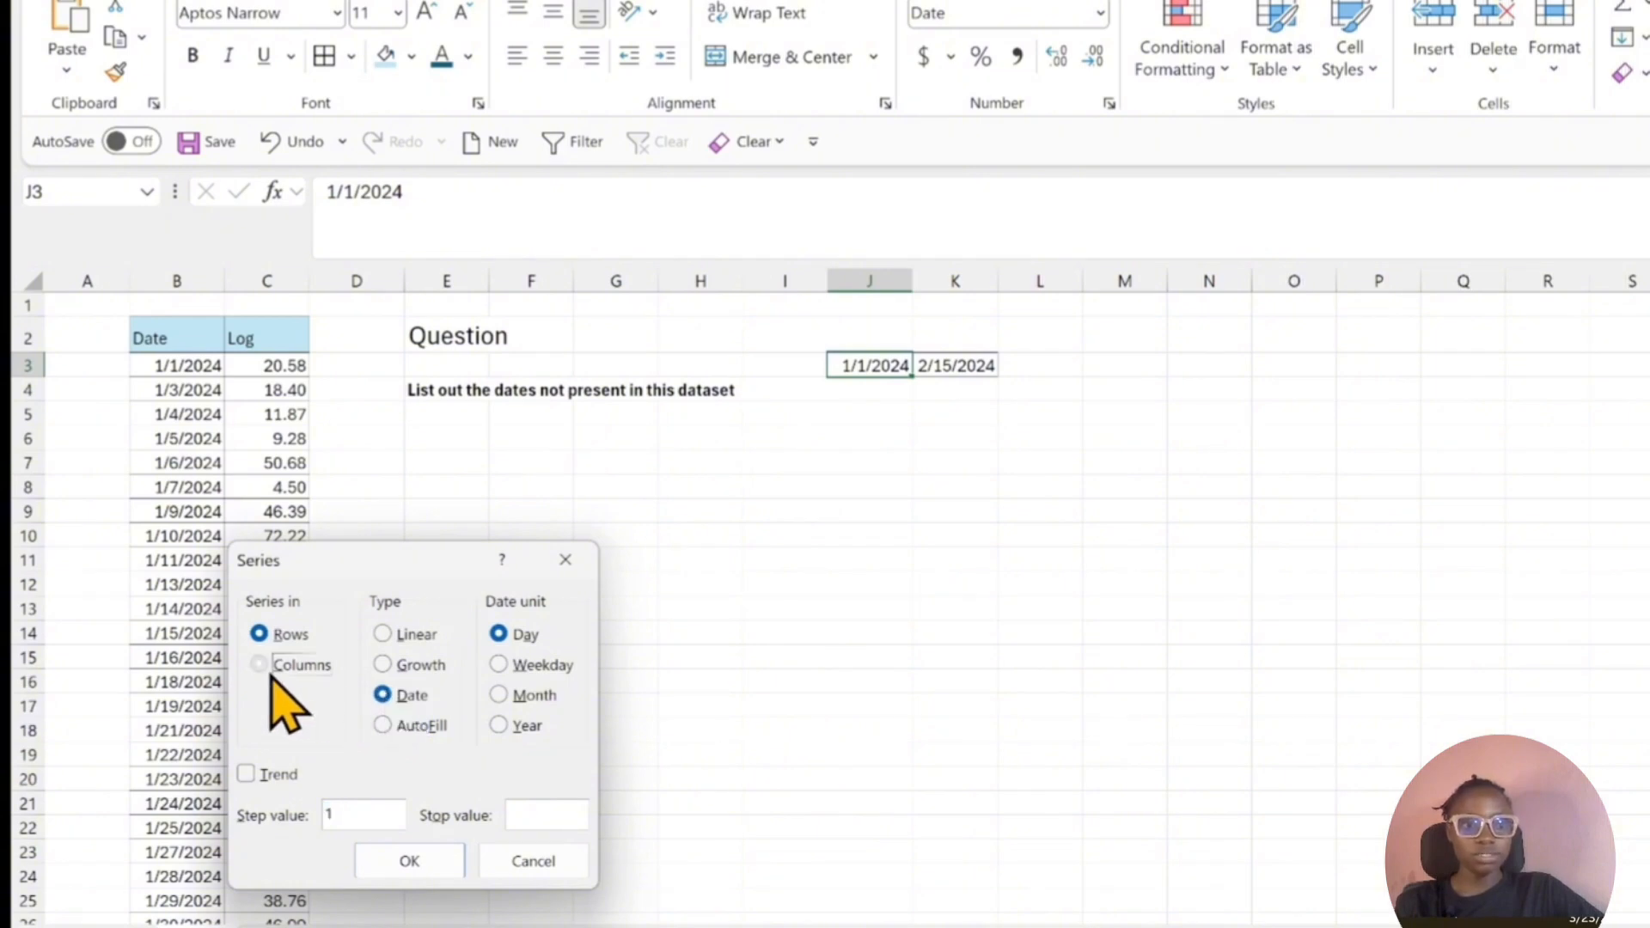
left_click(527, 818)
key("ctrl+v")
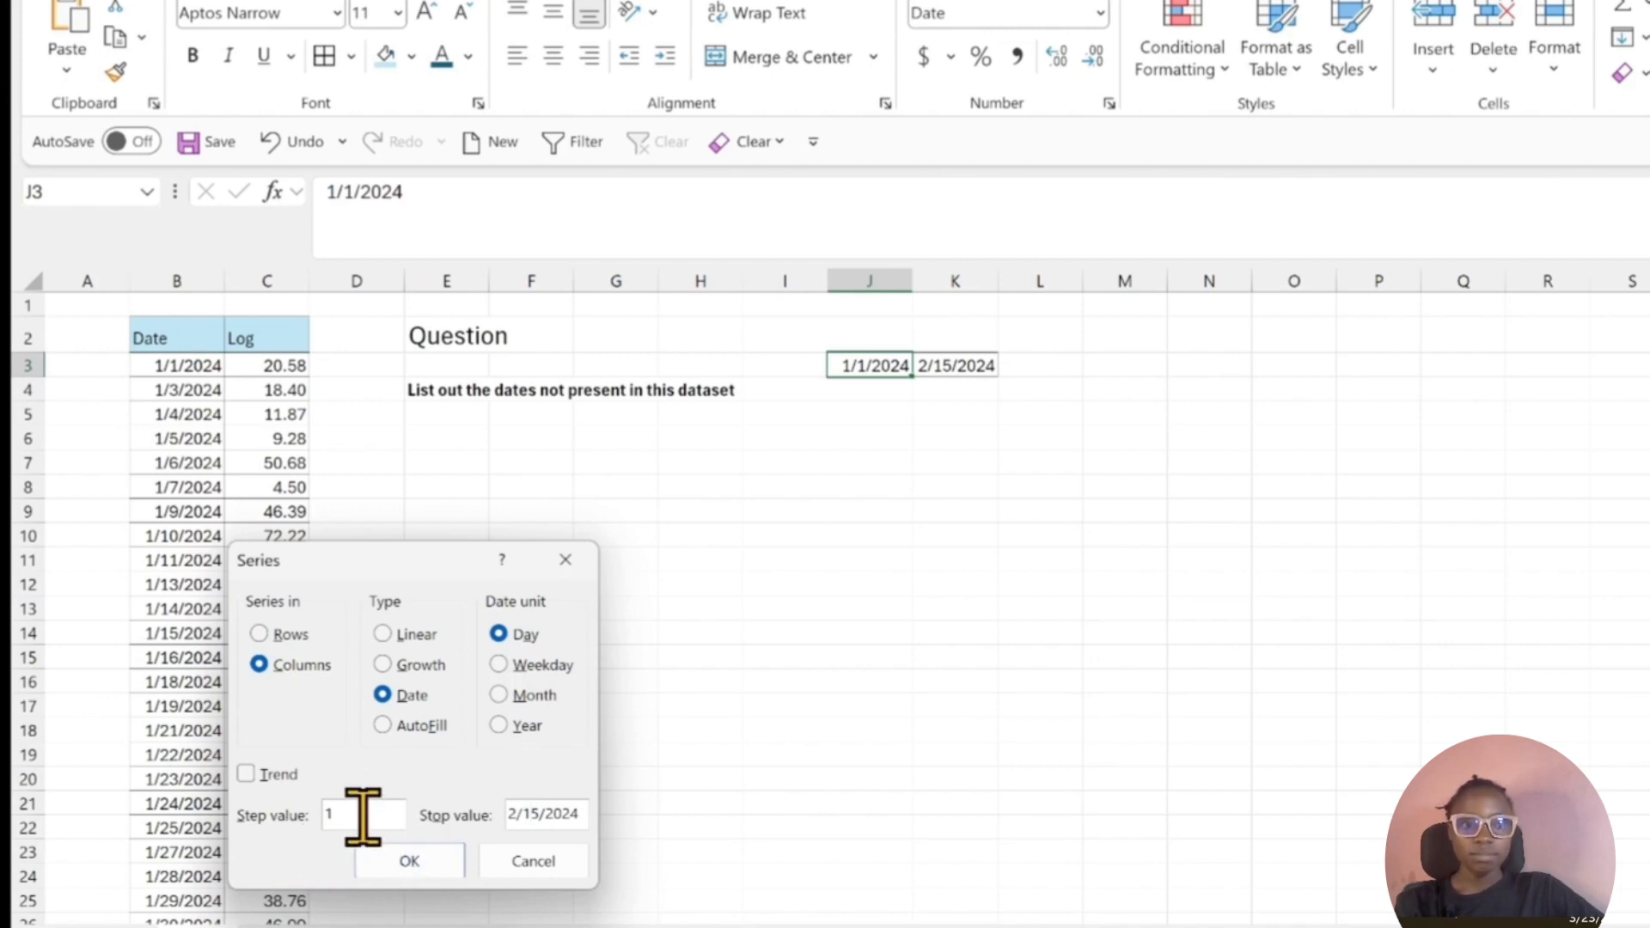
left_click(411, 862)
key("ctrl+Down")
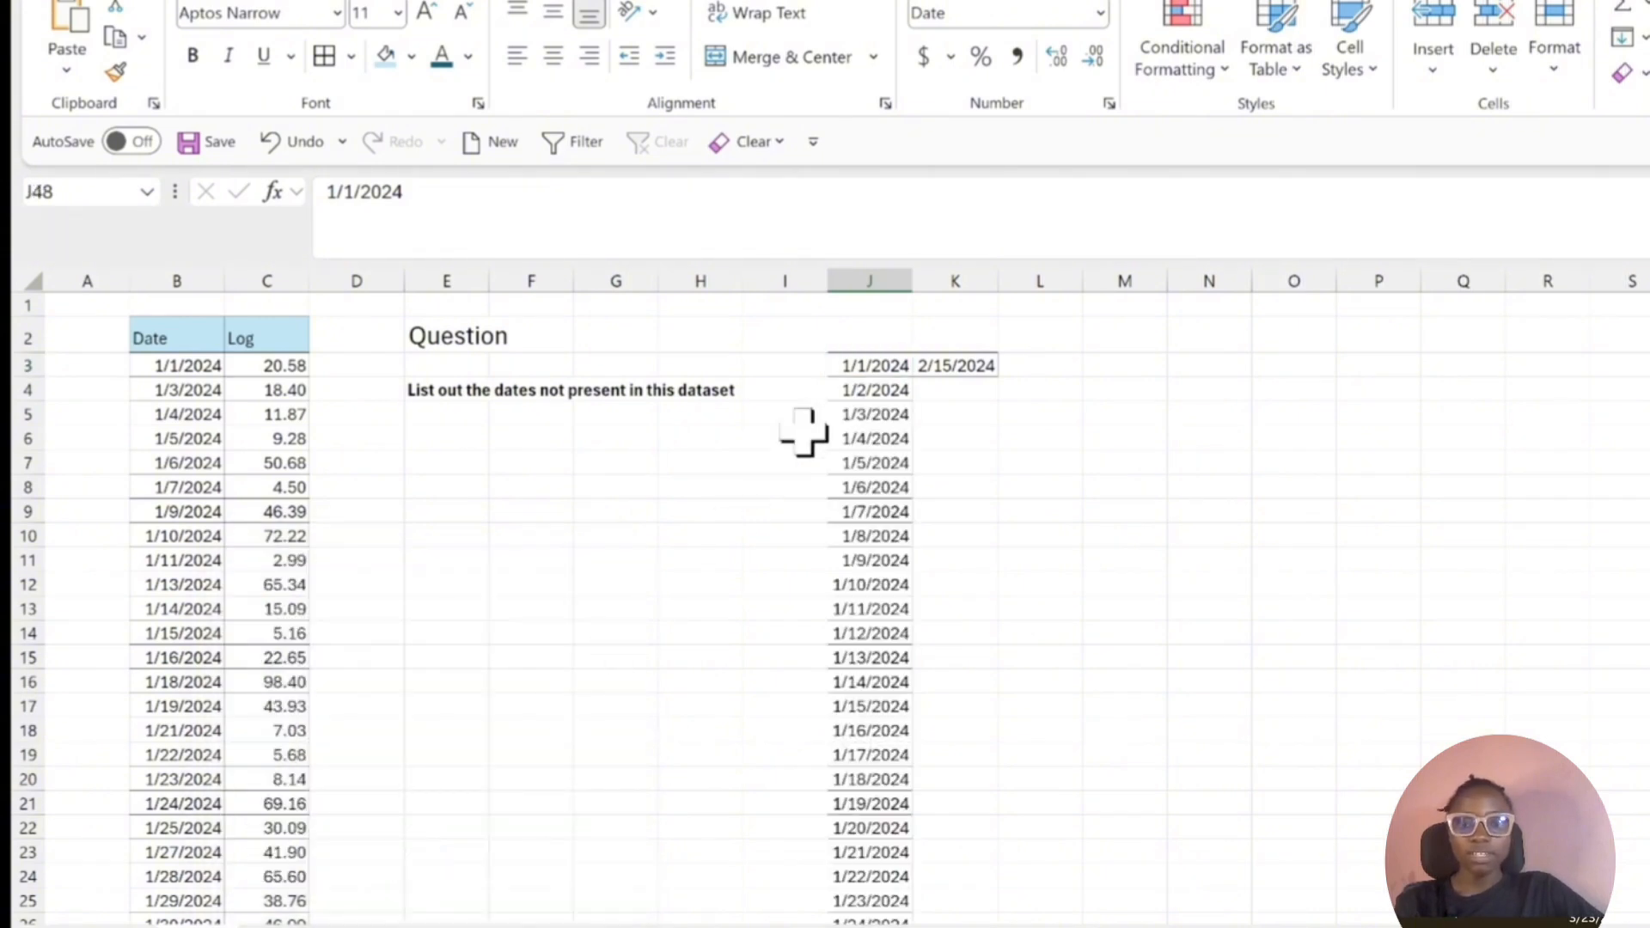
key("ctrl+Up")
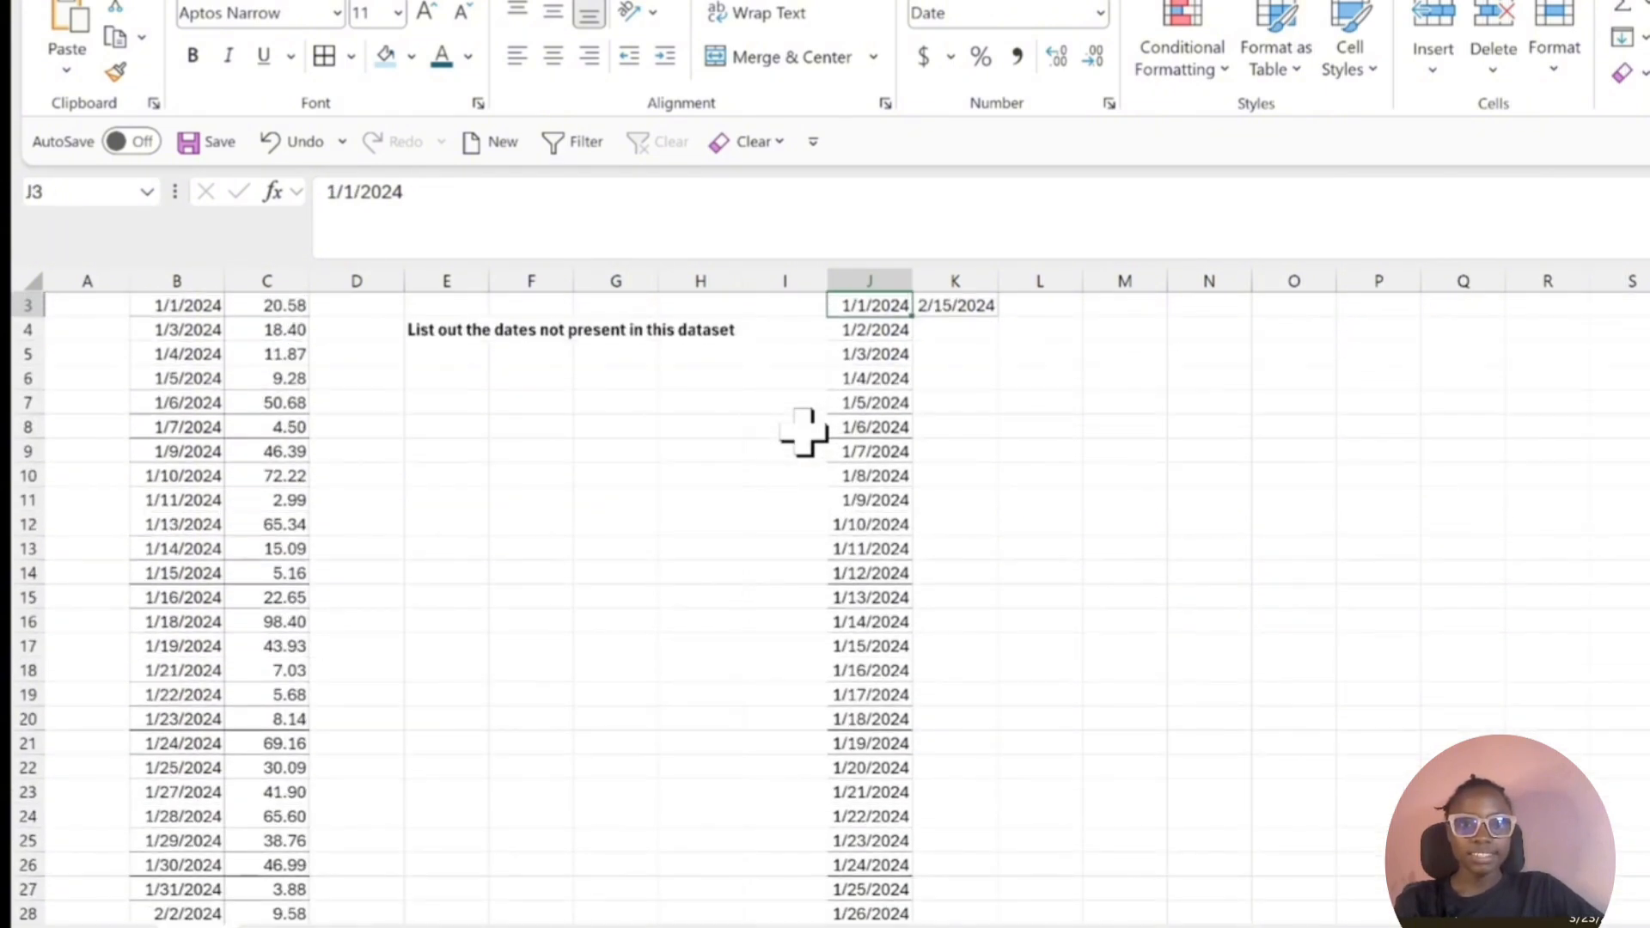
key("Up")
key("Down")
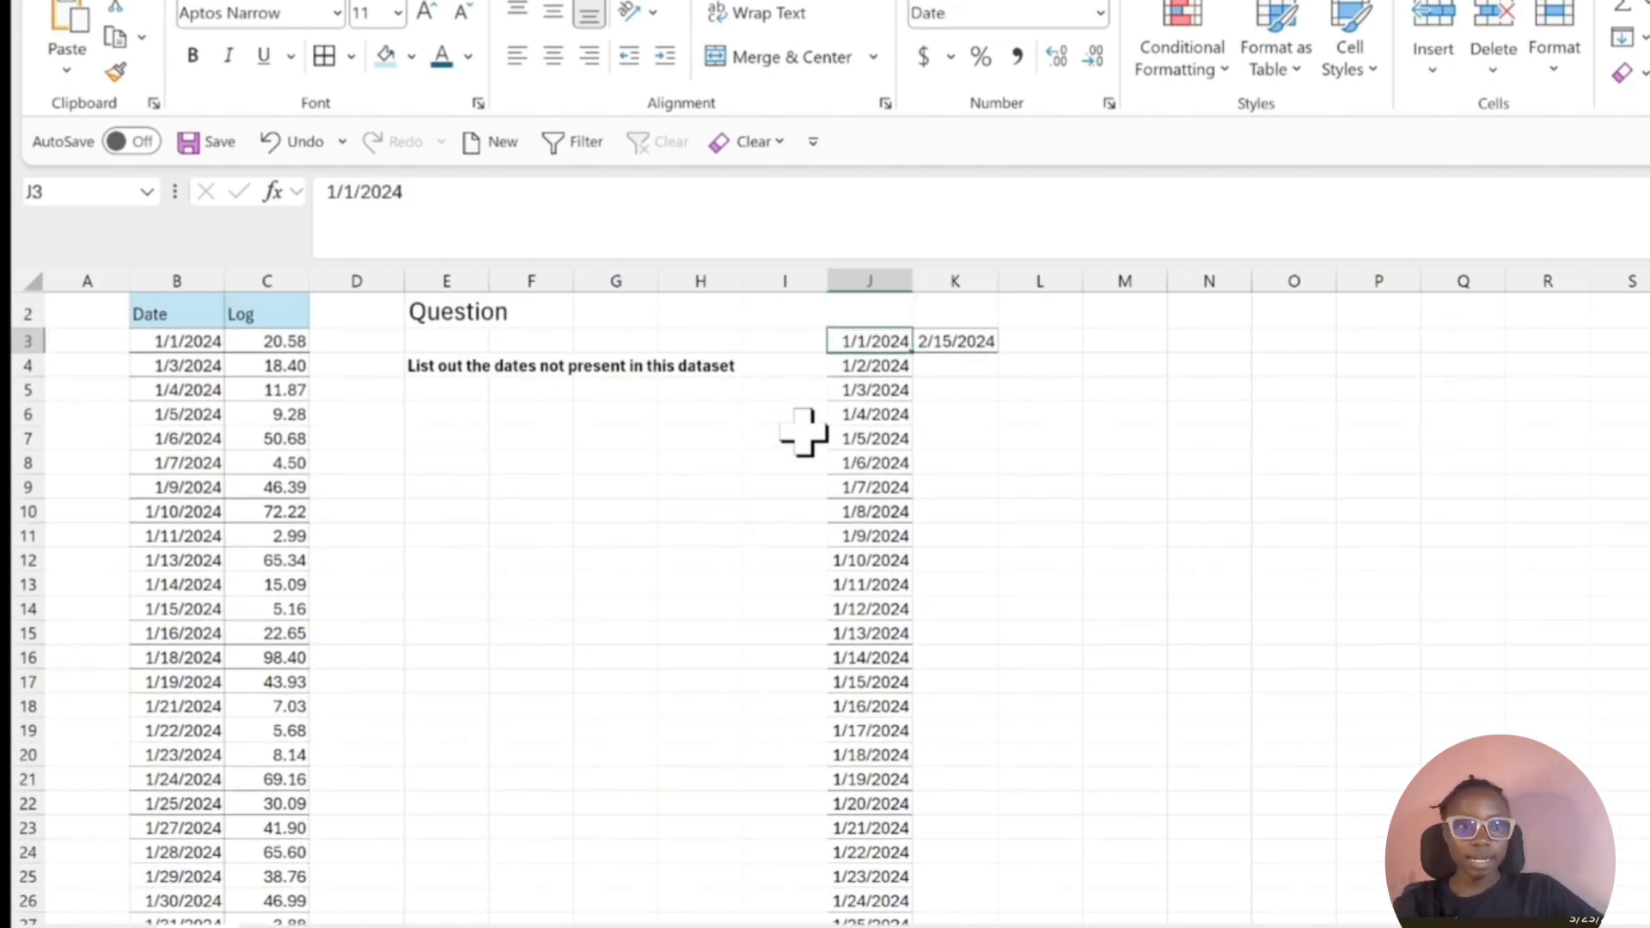
Delete the end date from cell K3.
left_click(956, 341)
key("Delete")
left_click(1049, 411)
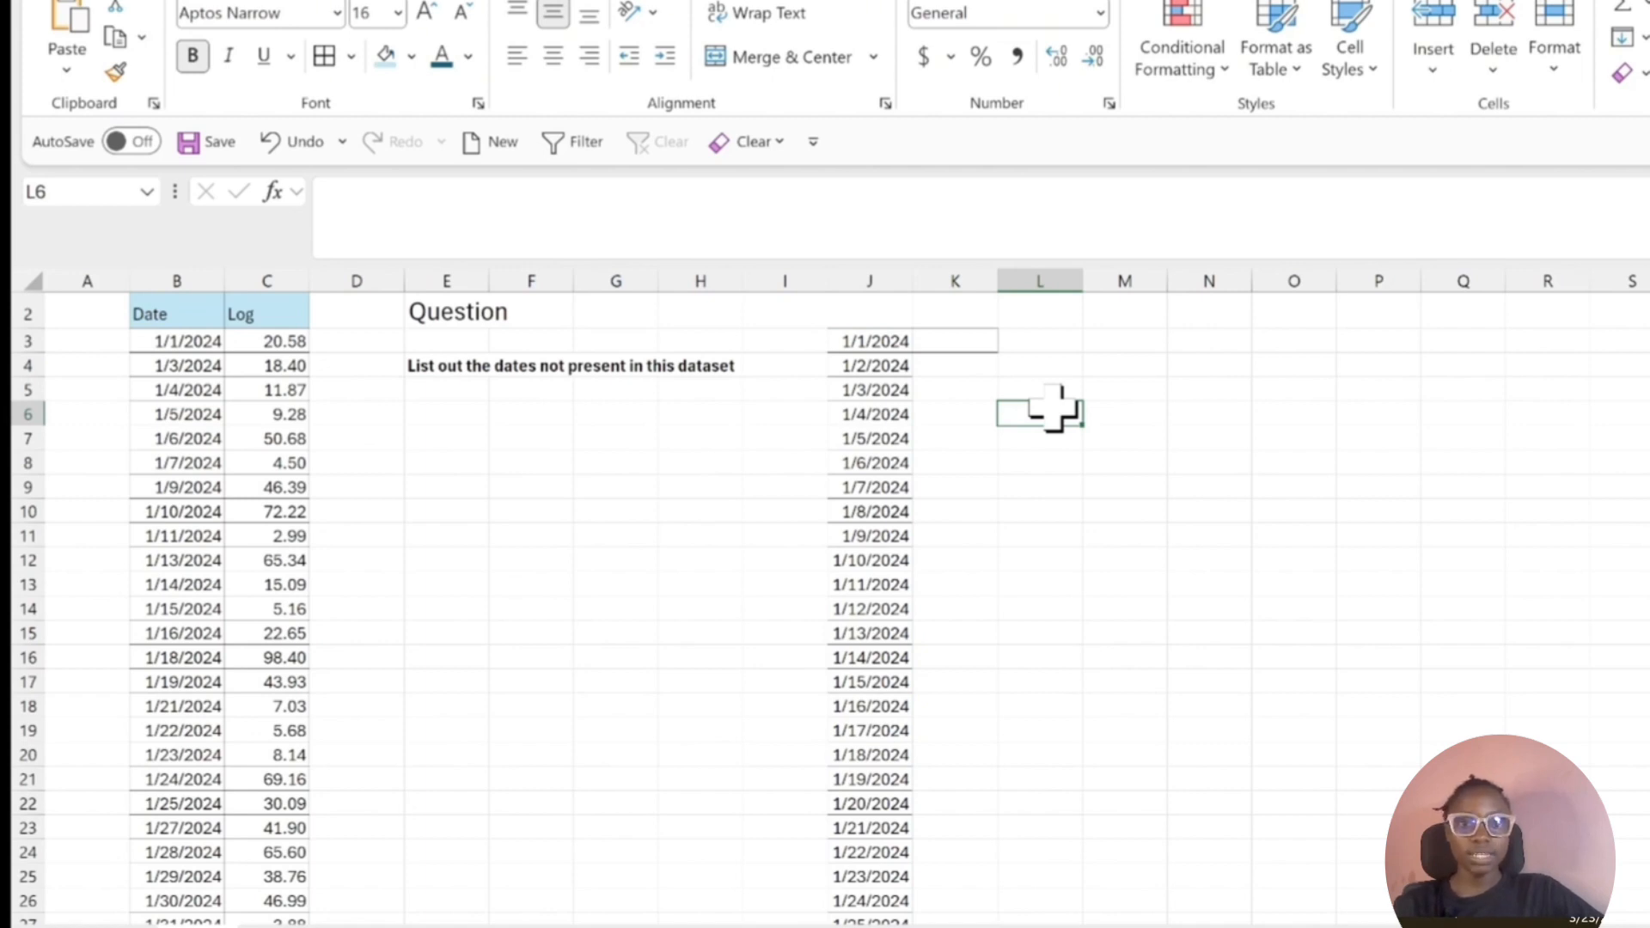
left_click(885, 341)
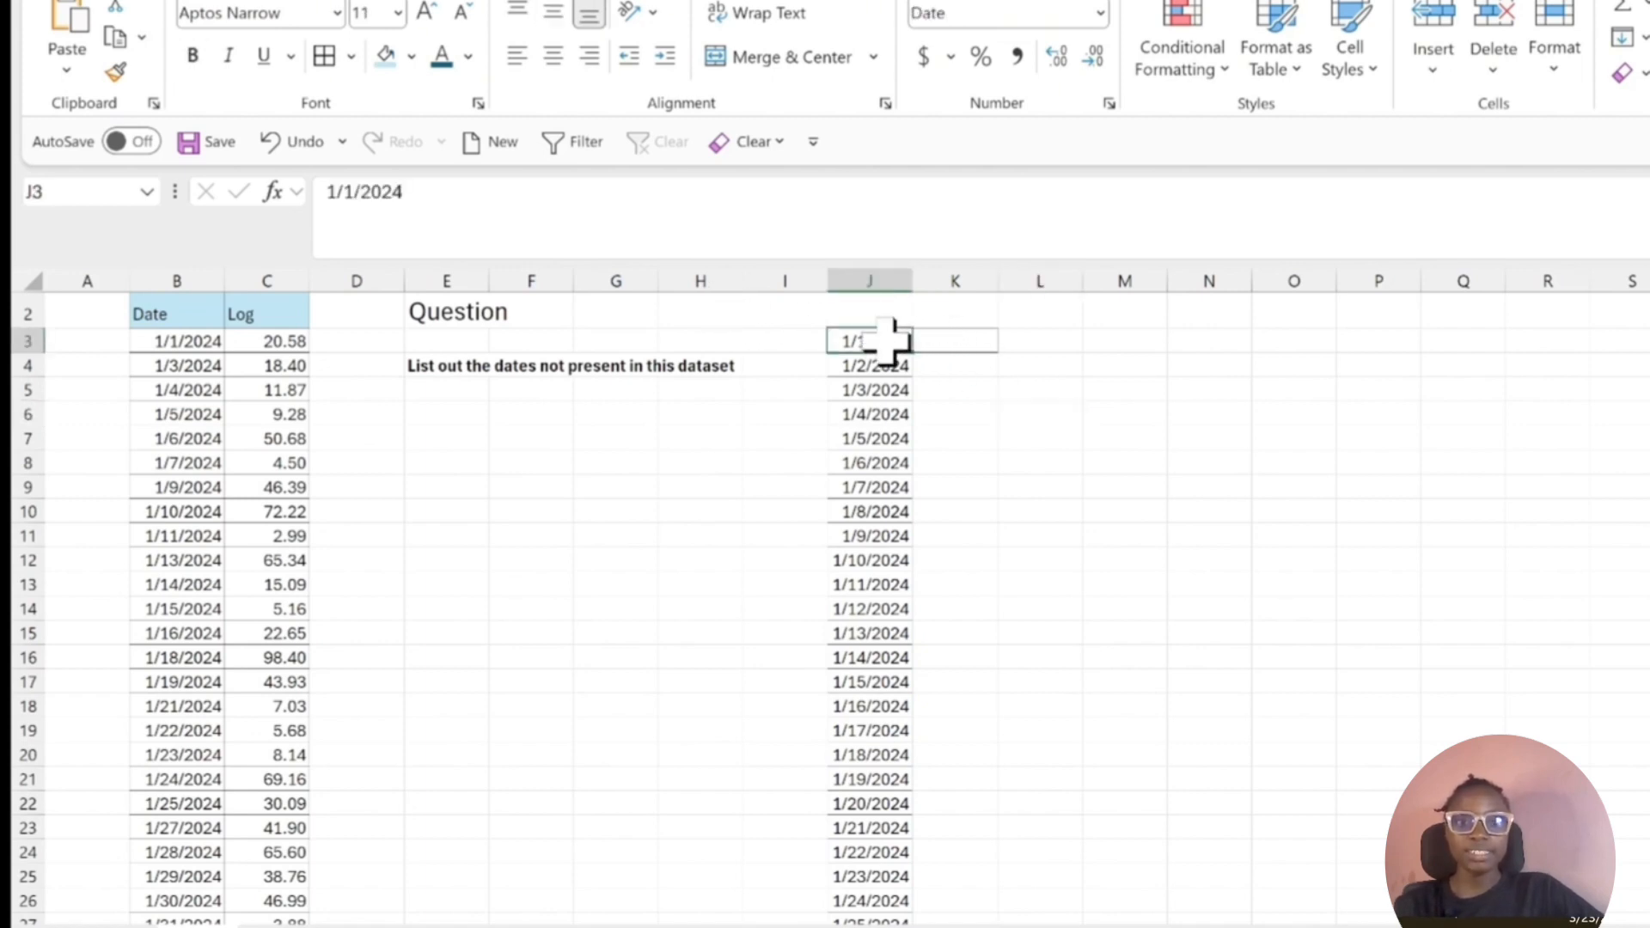
left_click(196, 438)
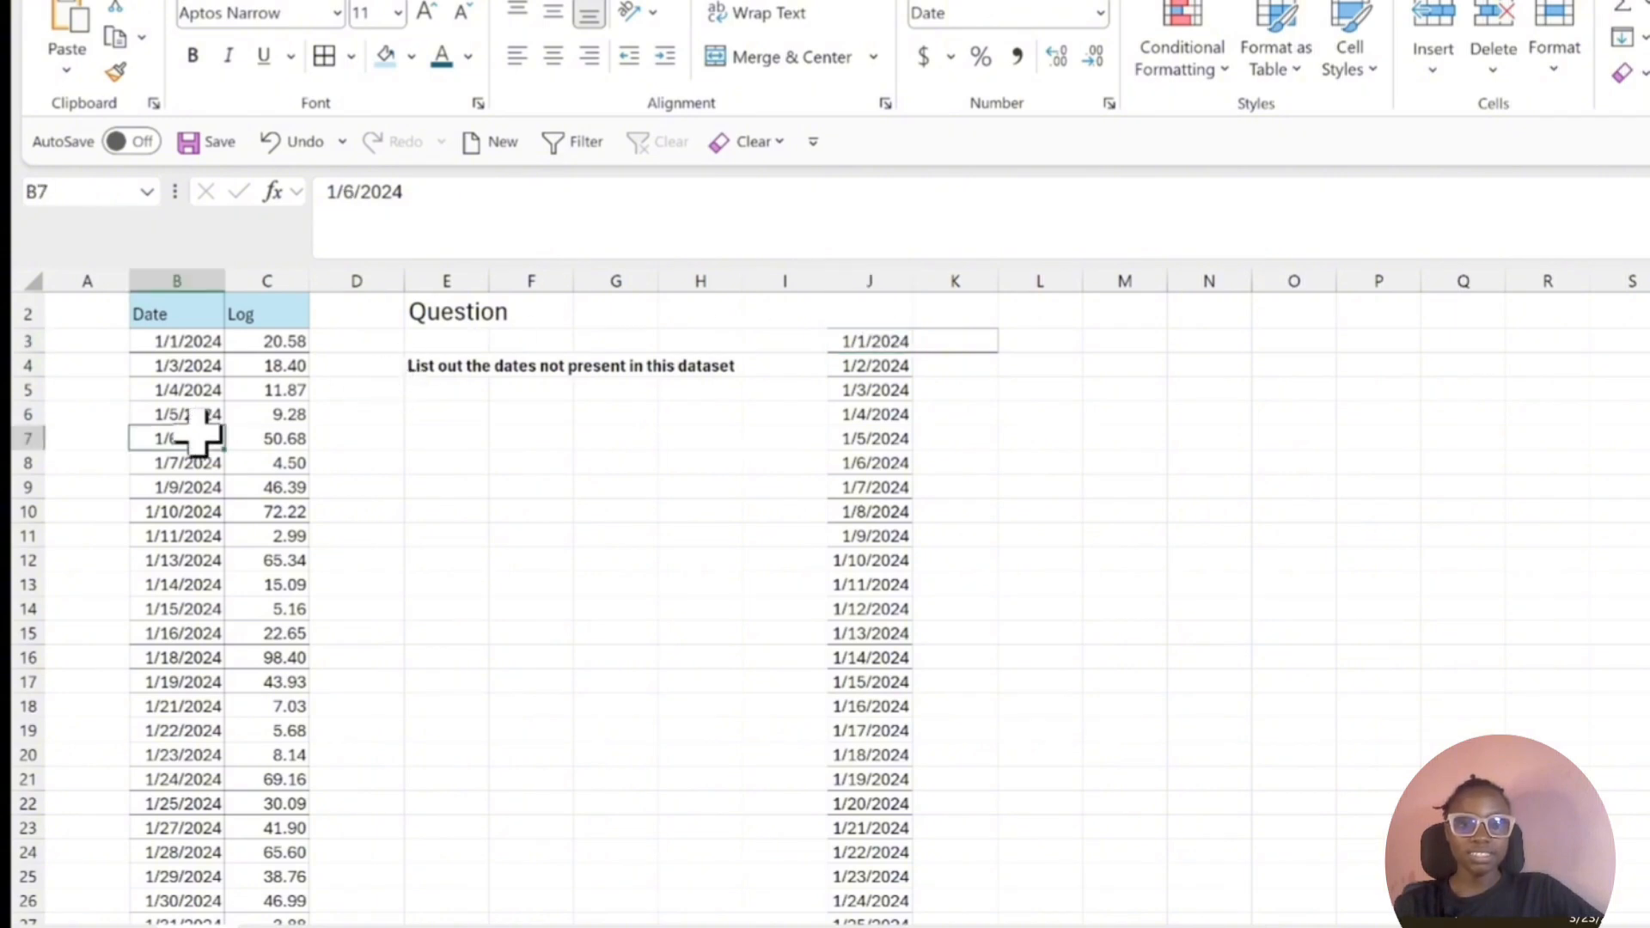
left_click(862, 341)
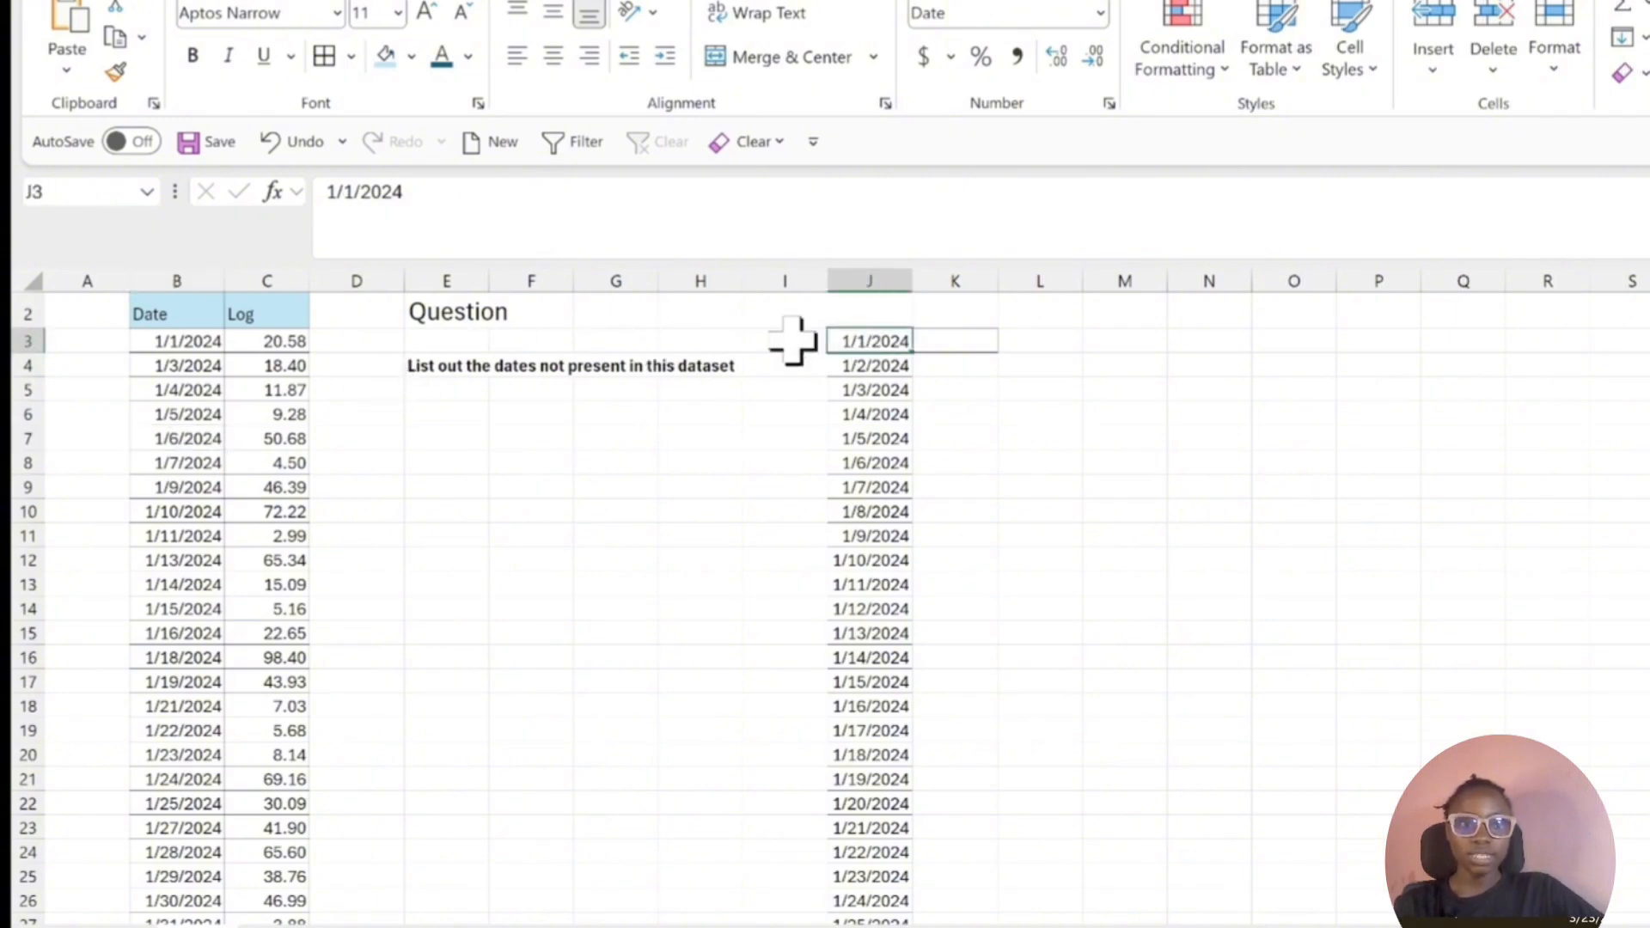
left_click(210, 414)
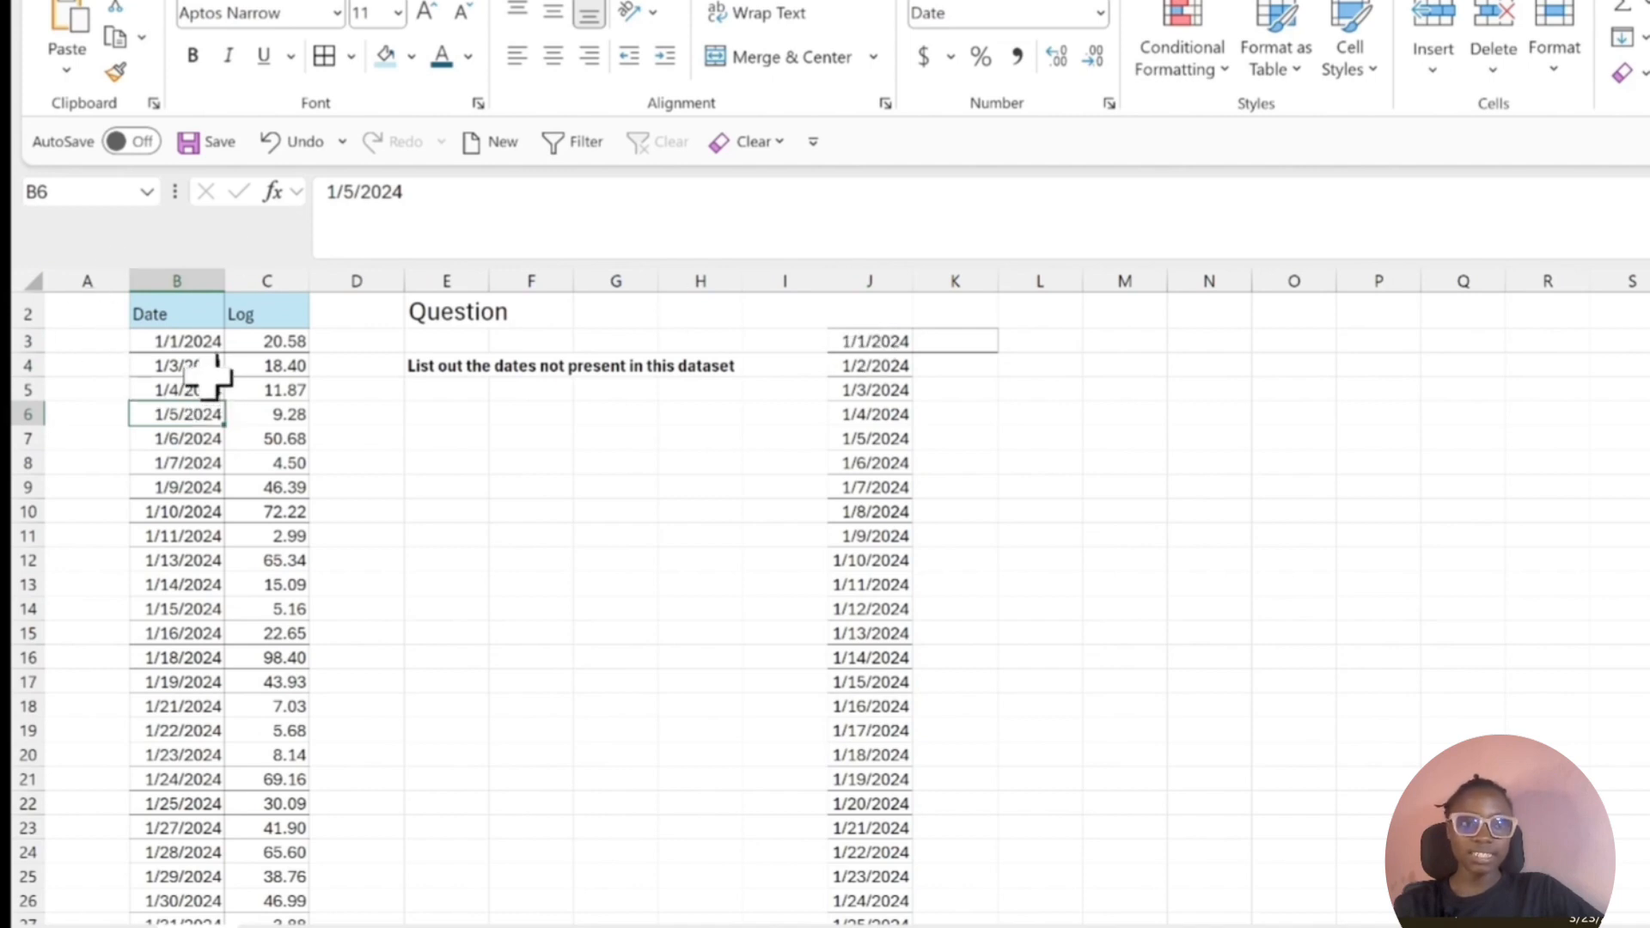
left_click_drag(206, 365, 208, 684)
Enter =COUNTIF($B$3:$B$38,J3) in cell K3 to count the first series date within the dataset's dates.
left_click(937, 340)
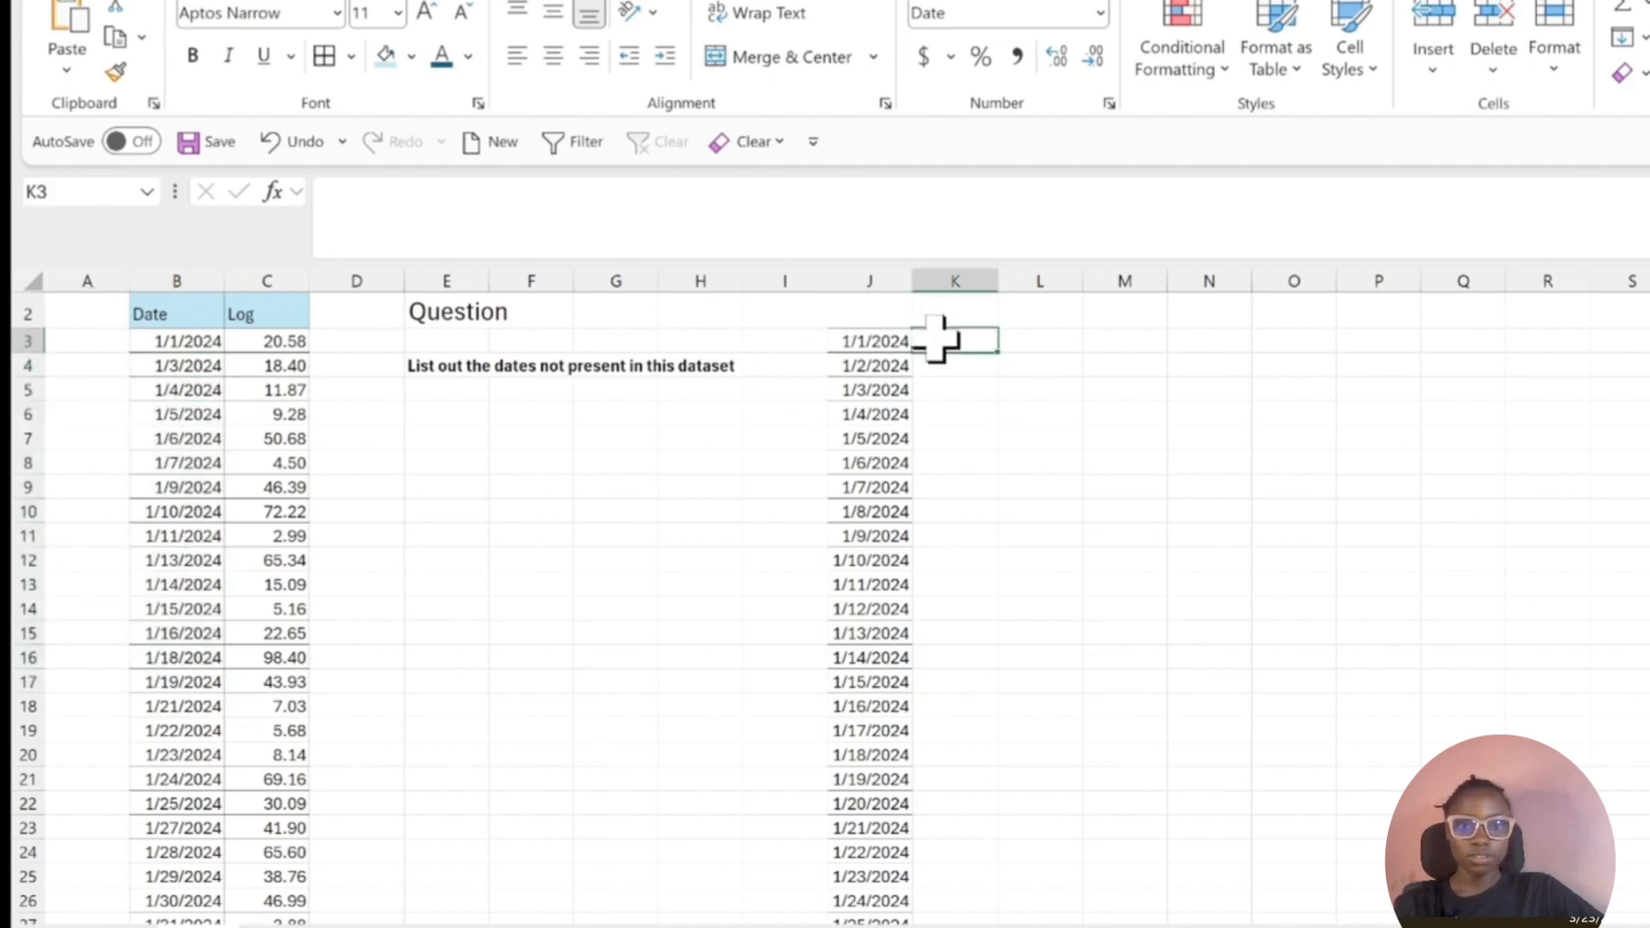
type("=coun")
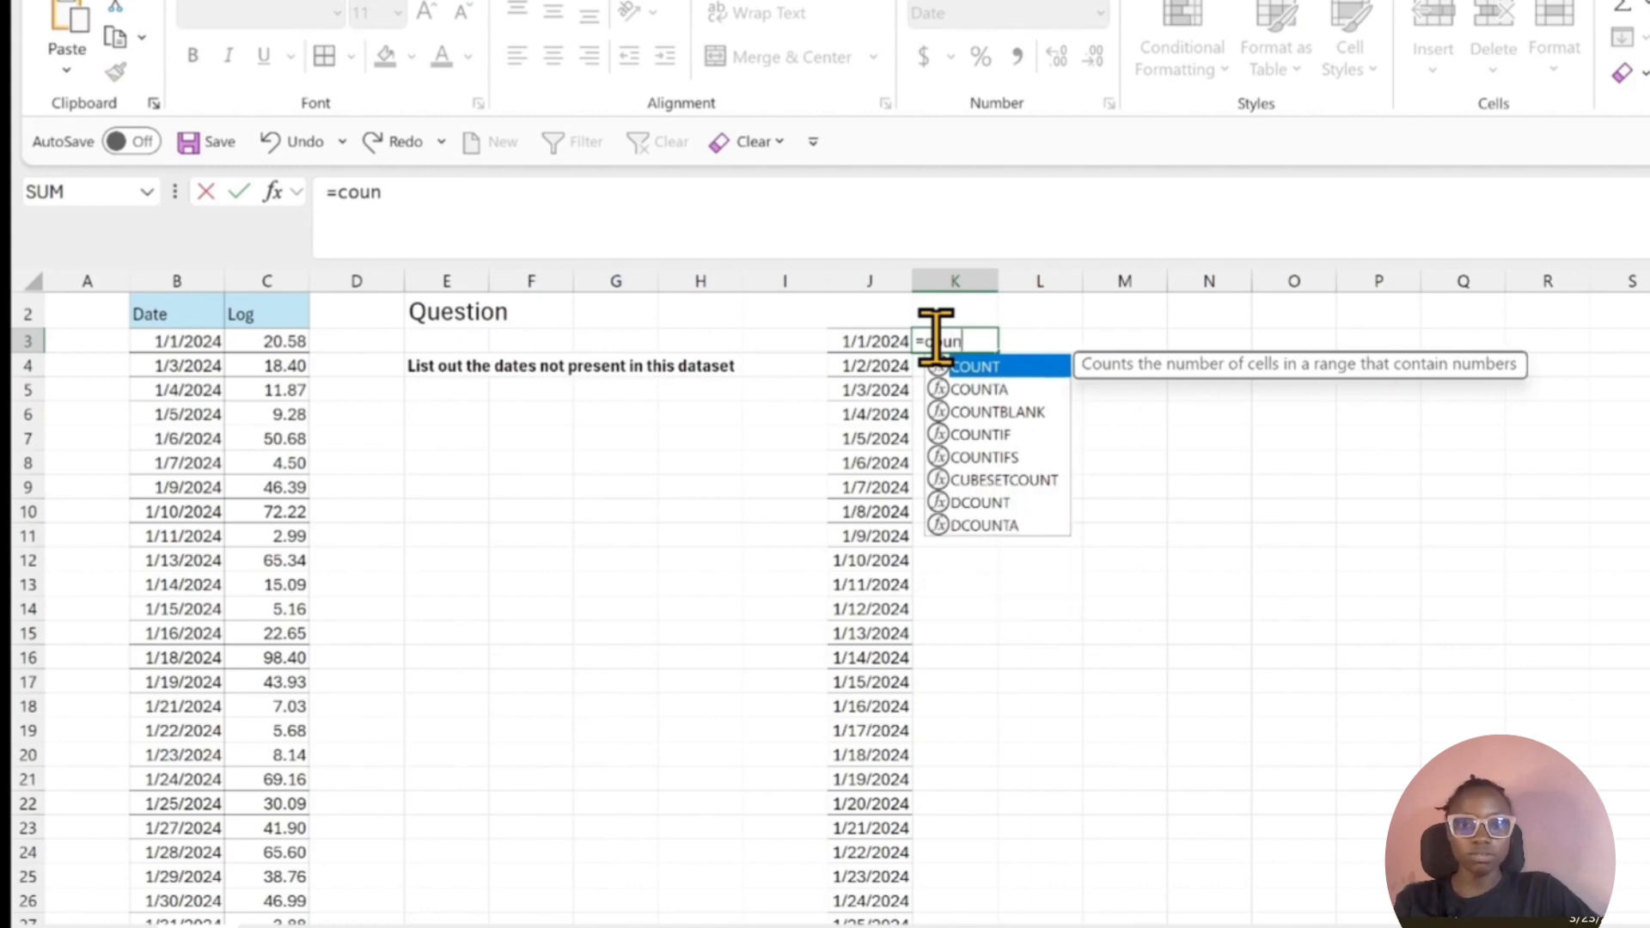
key("Down")
key("Down")
key("Down")
key("Tab")
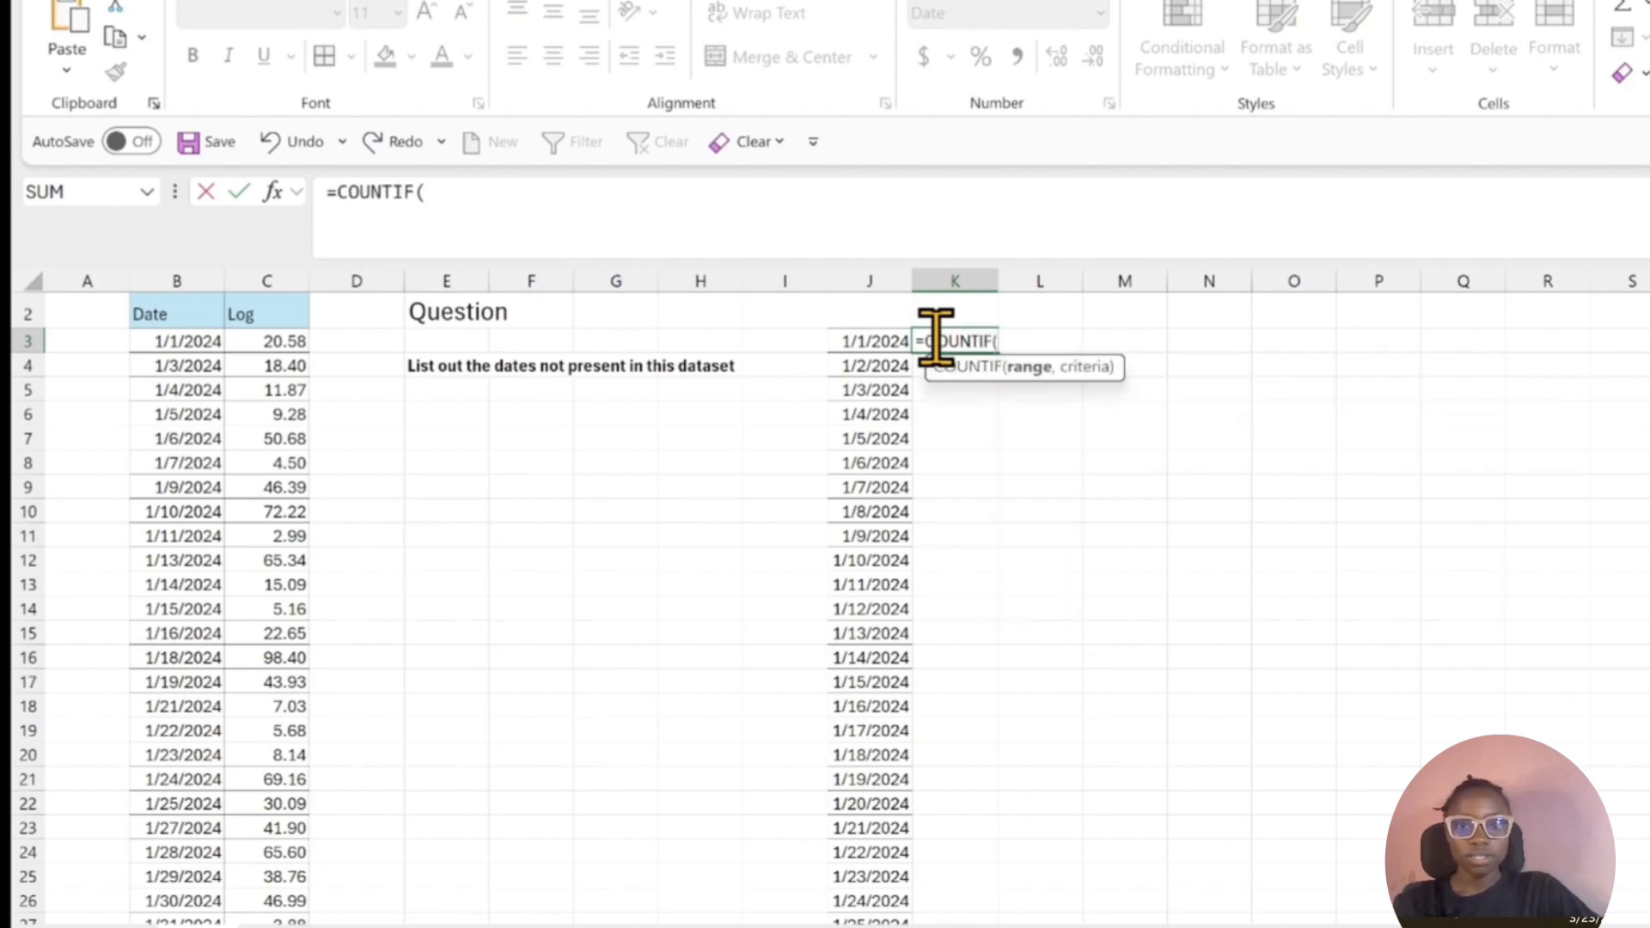
left_click(230, 339)
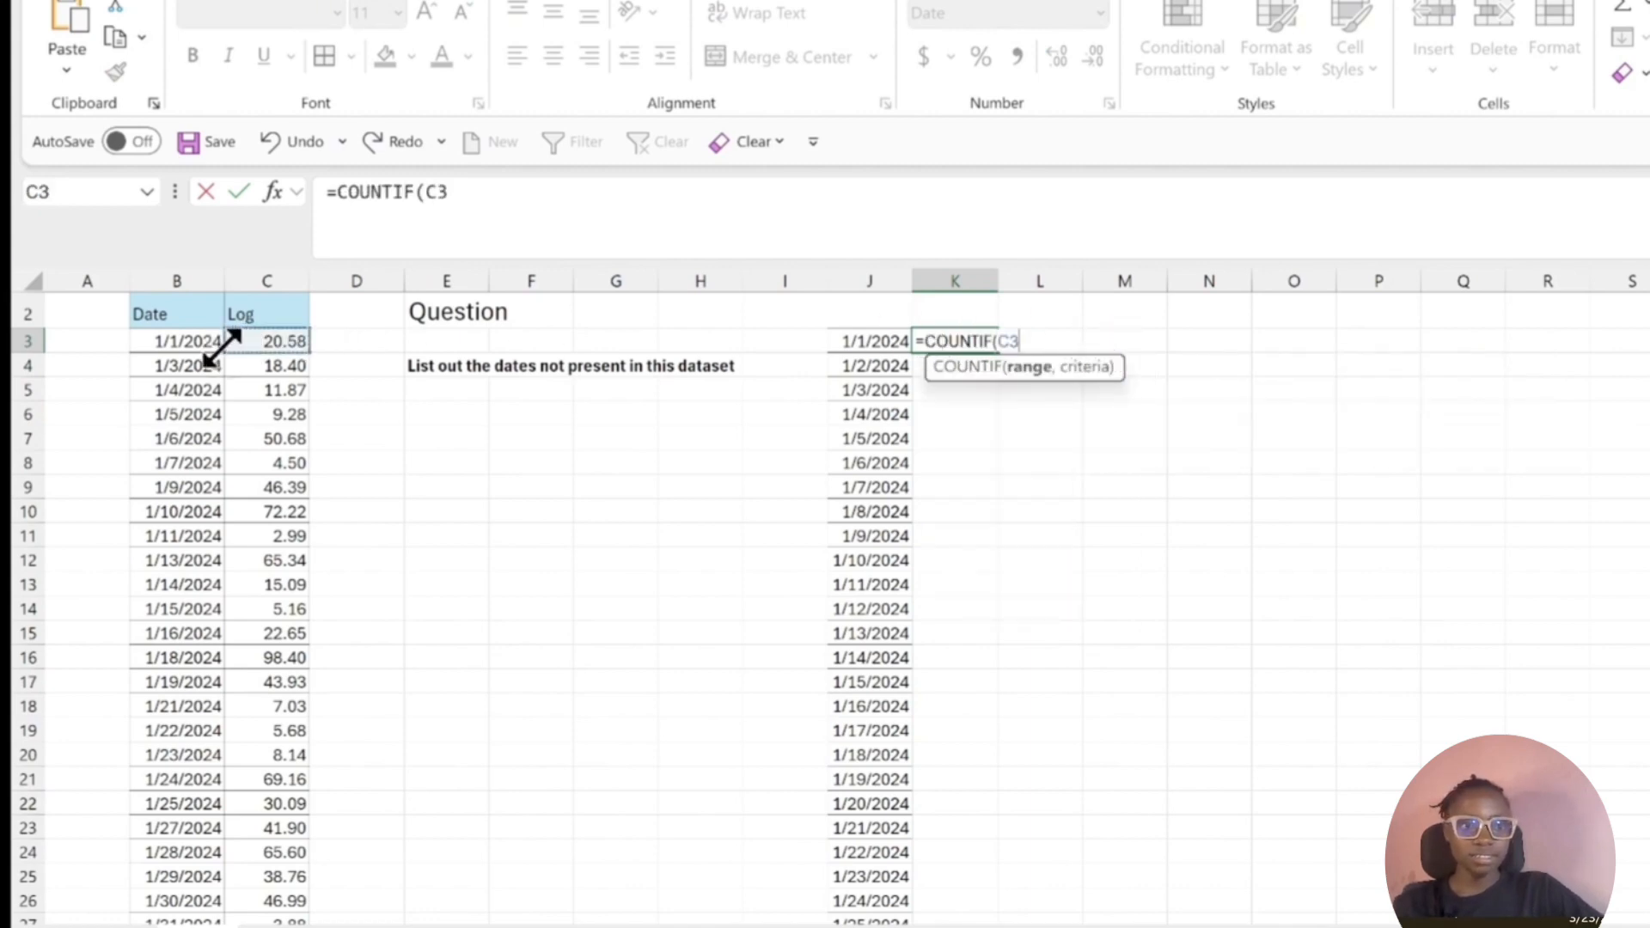
left_click(204, 337)
key("ctrl+shift+Down")
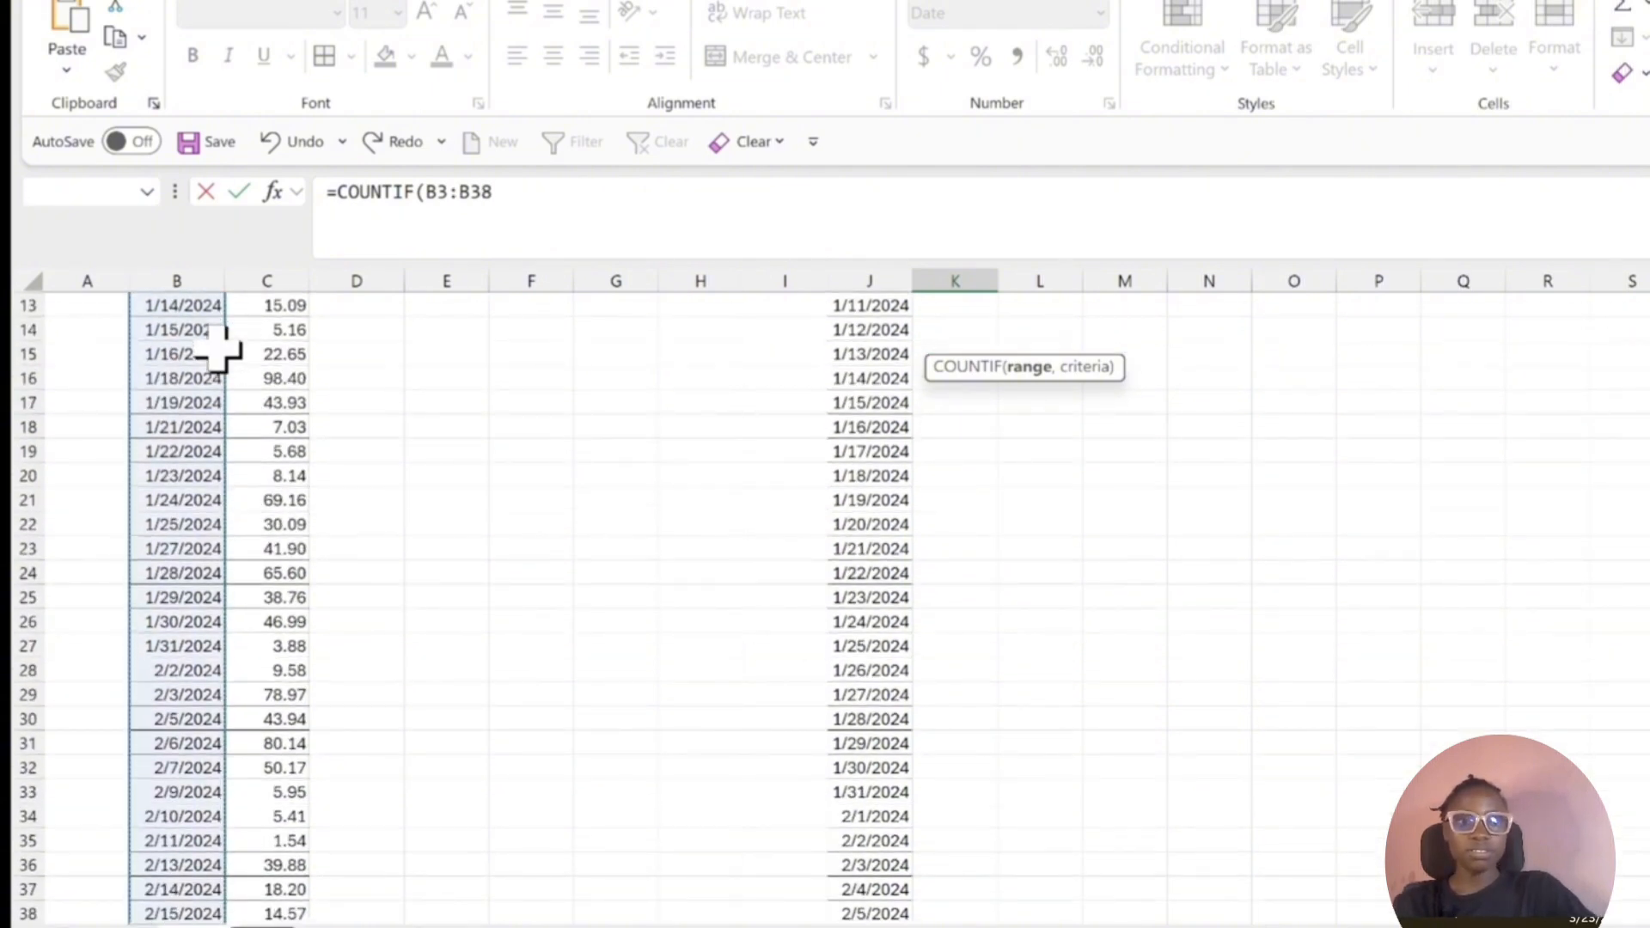
key("F4")
left_click(595, 182)
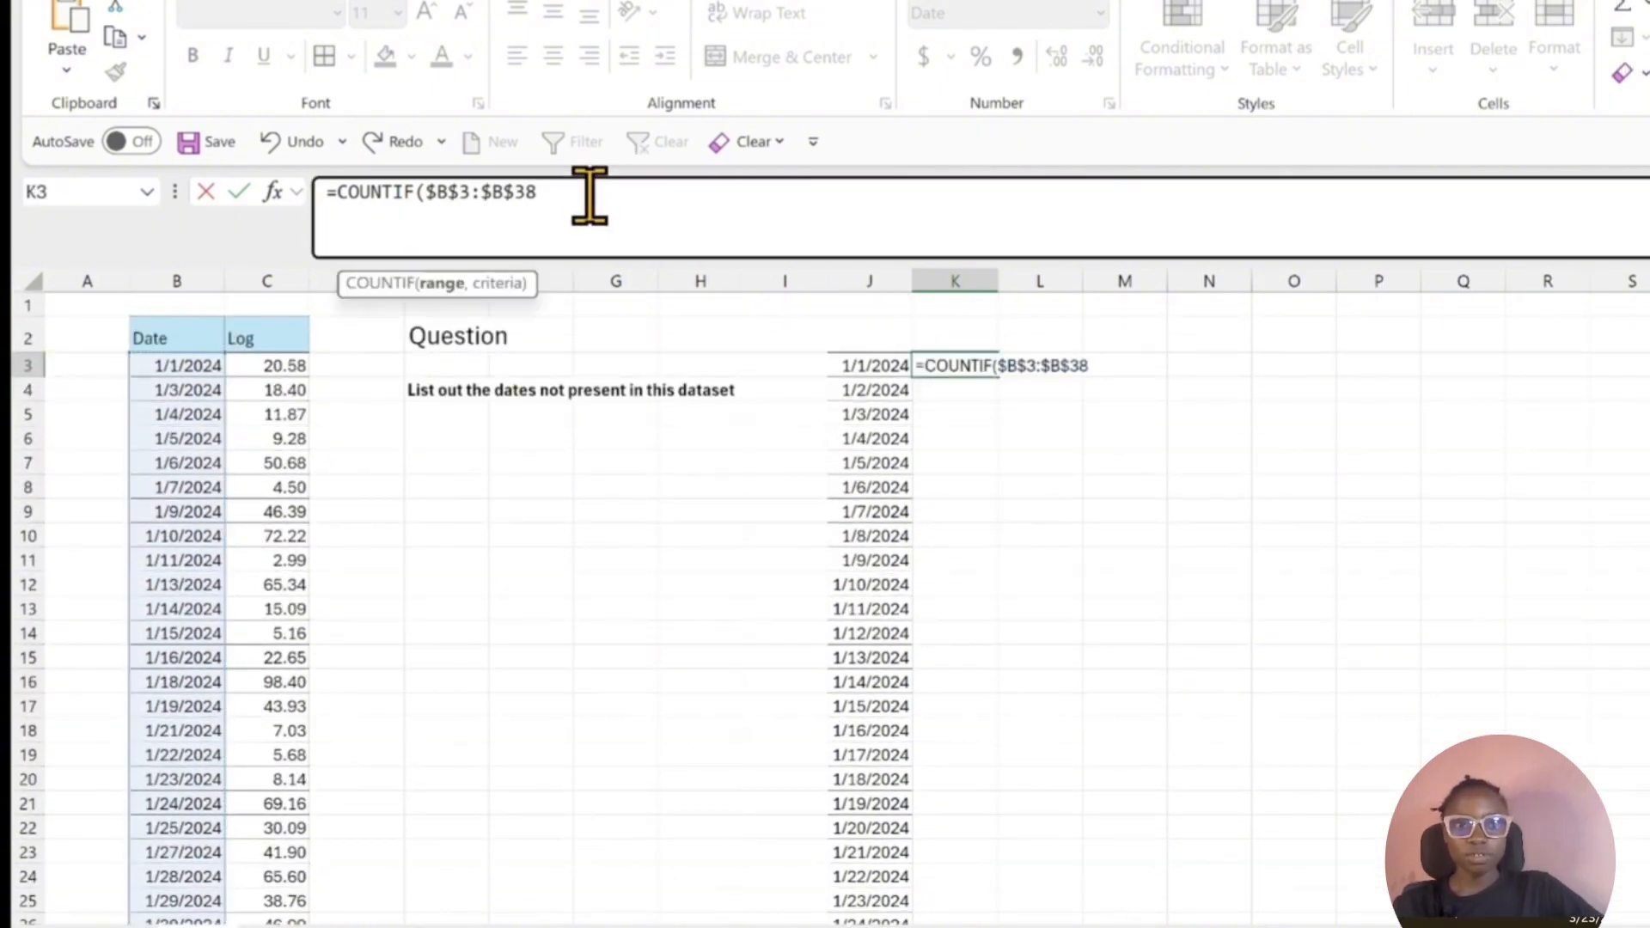
type(",")
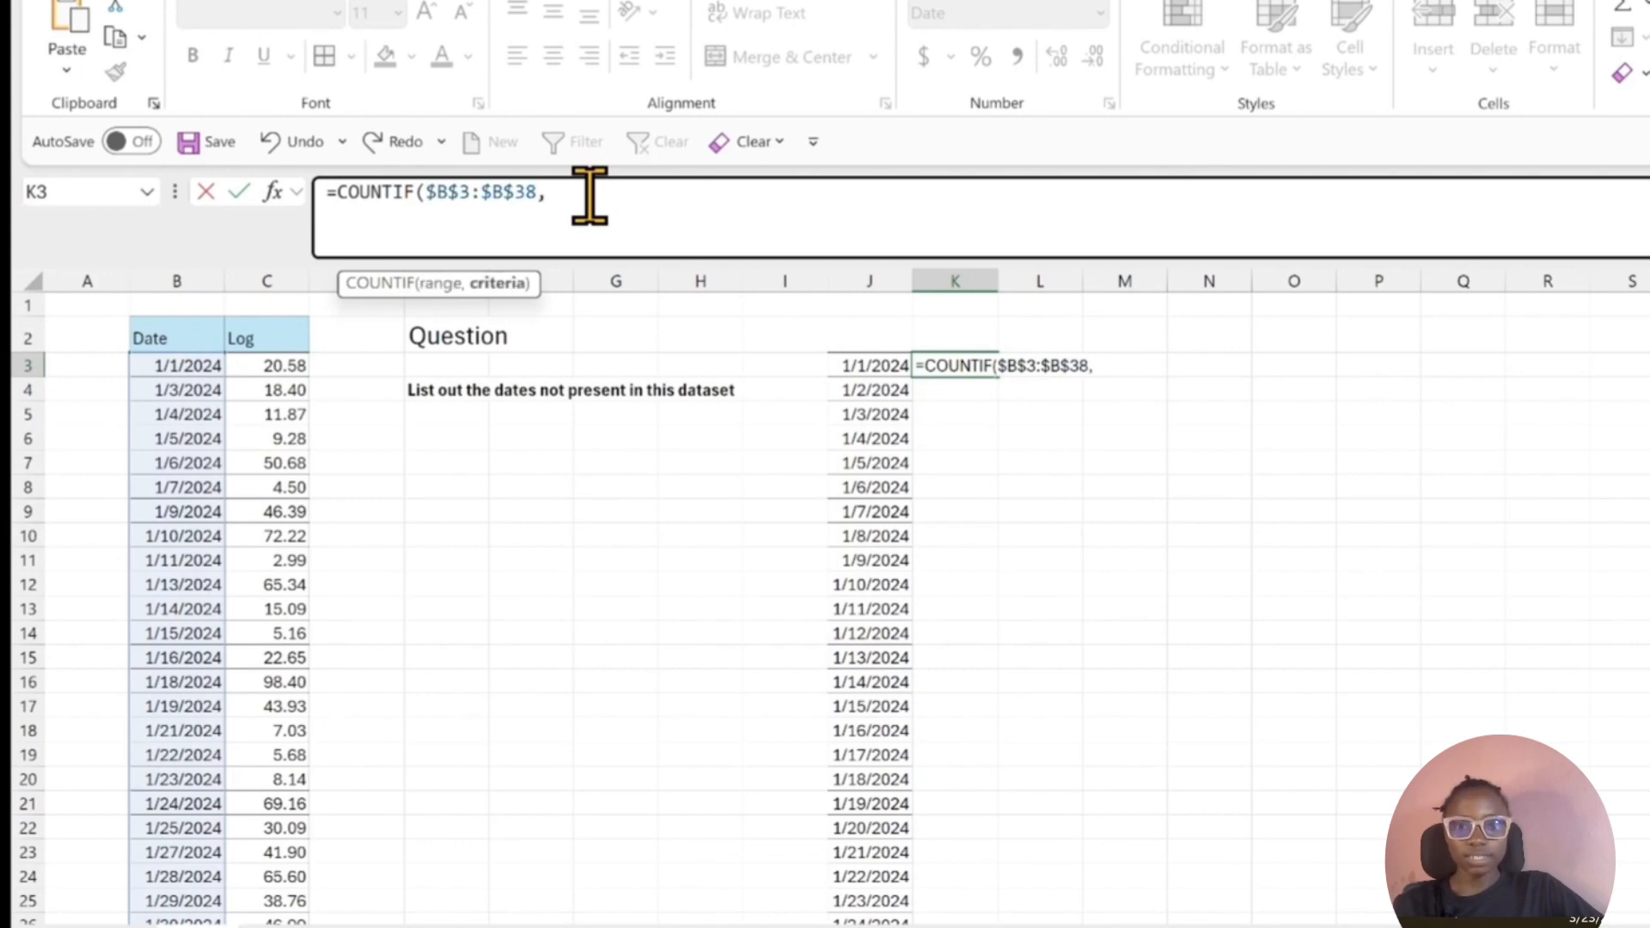
left_click(873, 365)
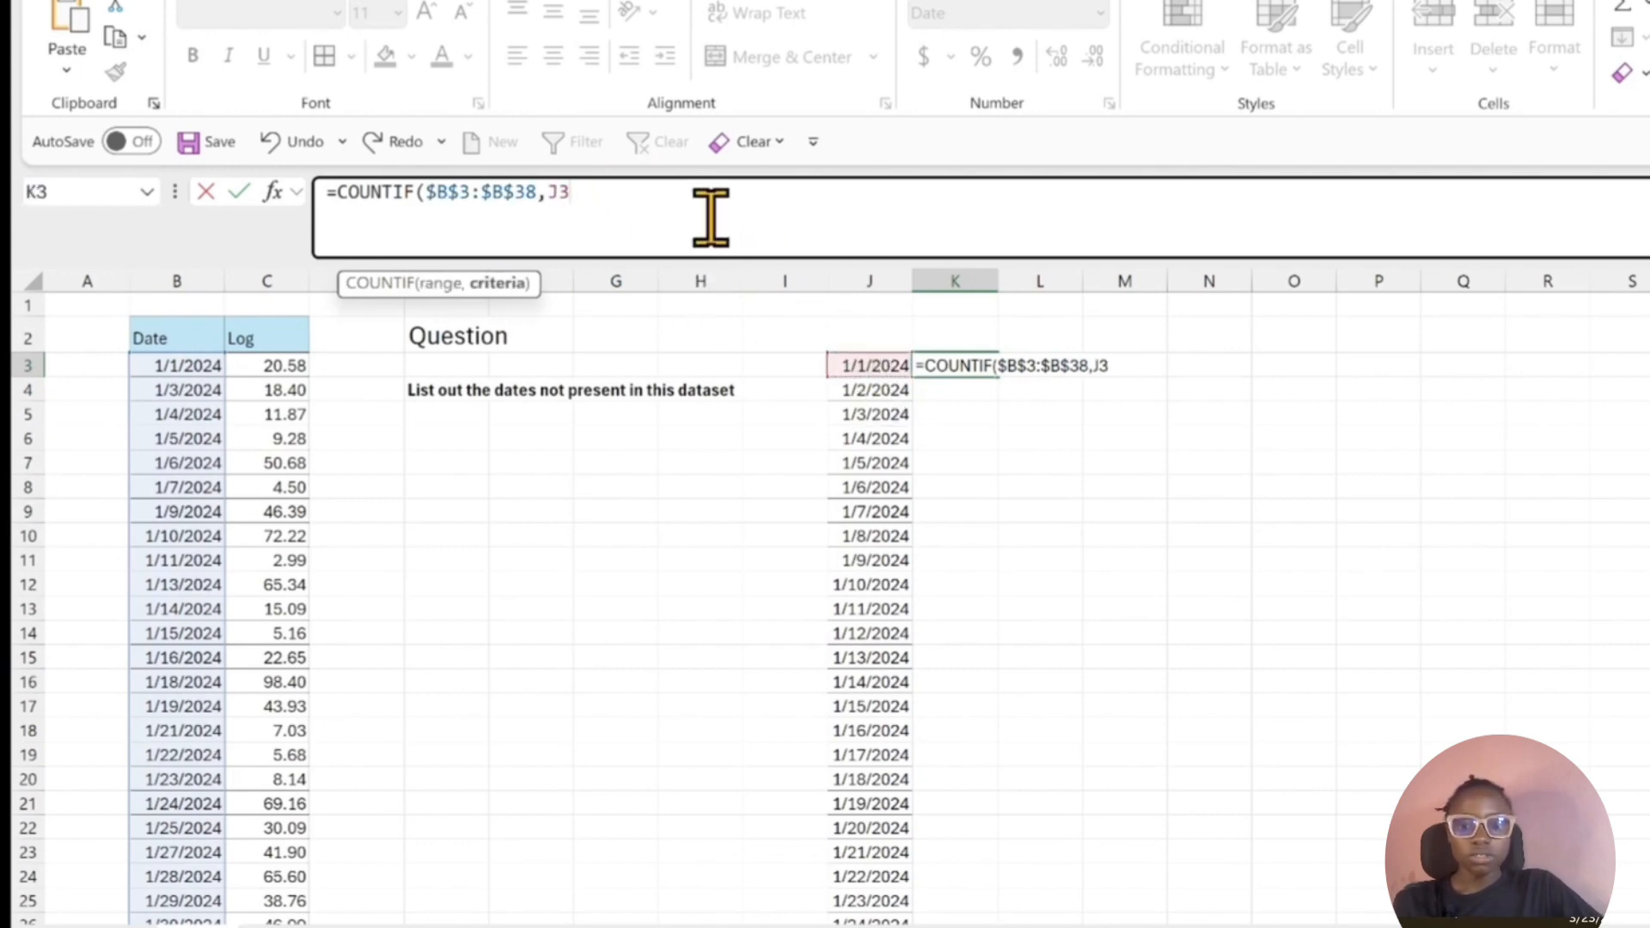
type(")")
key("Return")
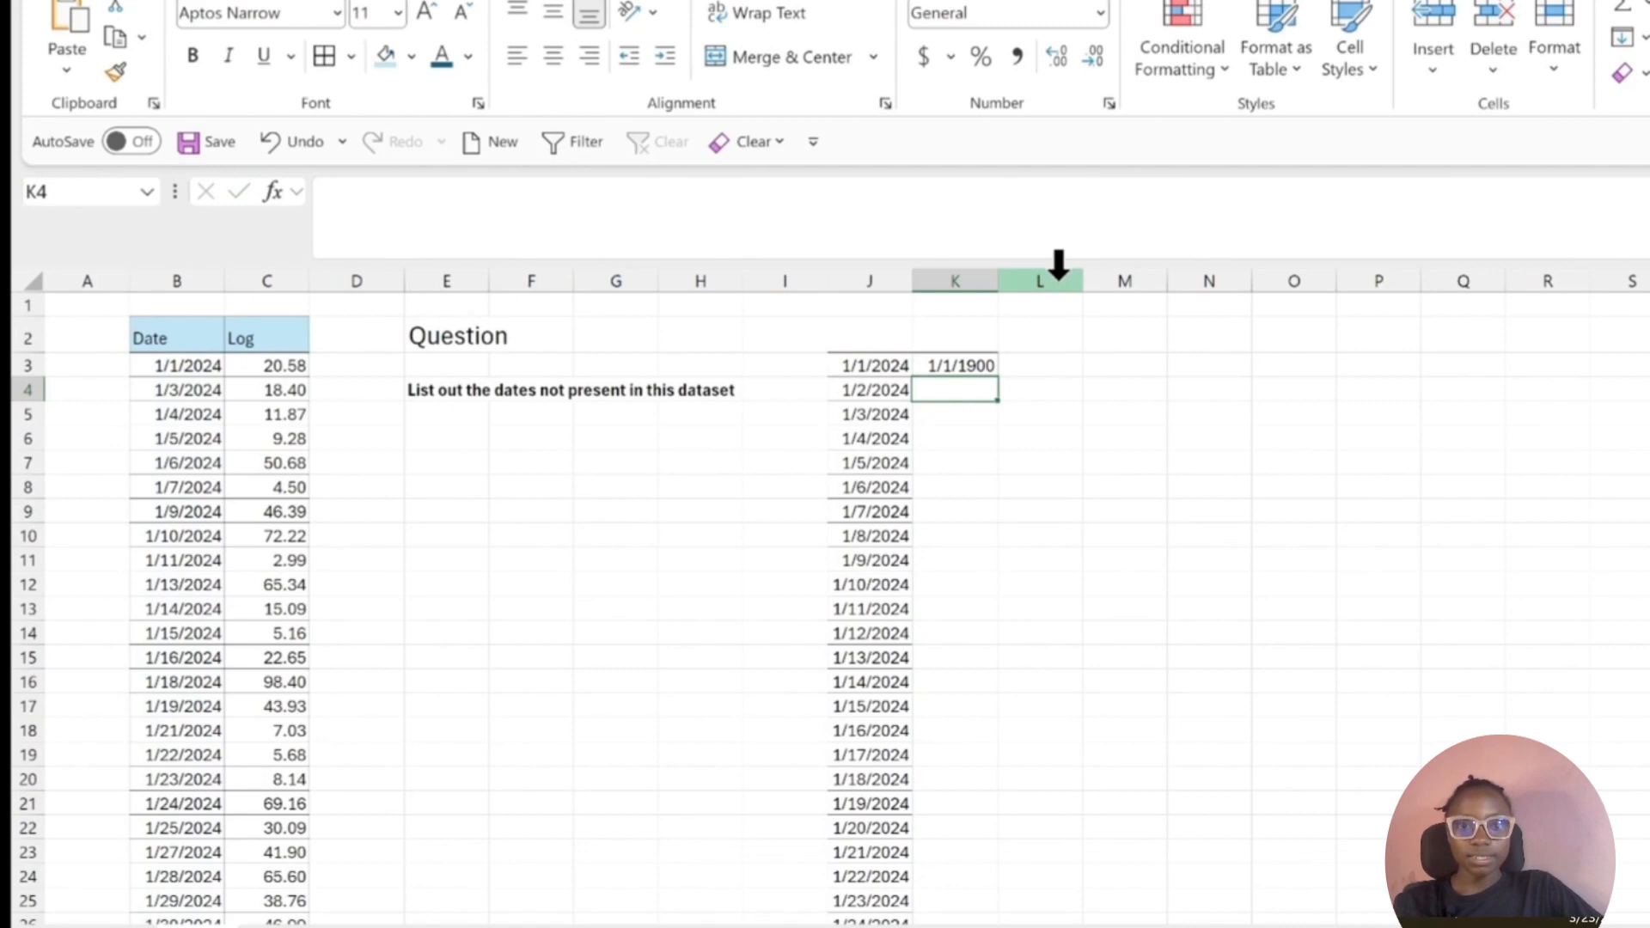
Set the number format of the COUNTIF cell K3 to General.
left_click(952, 367)
left_click(1100, 14)
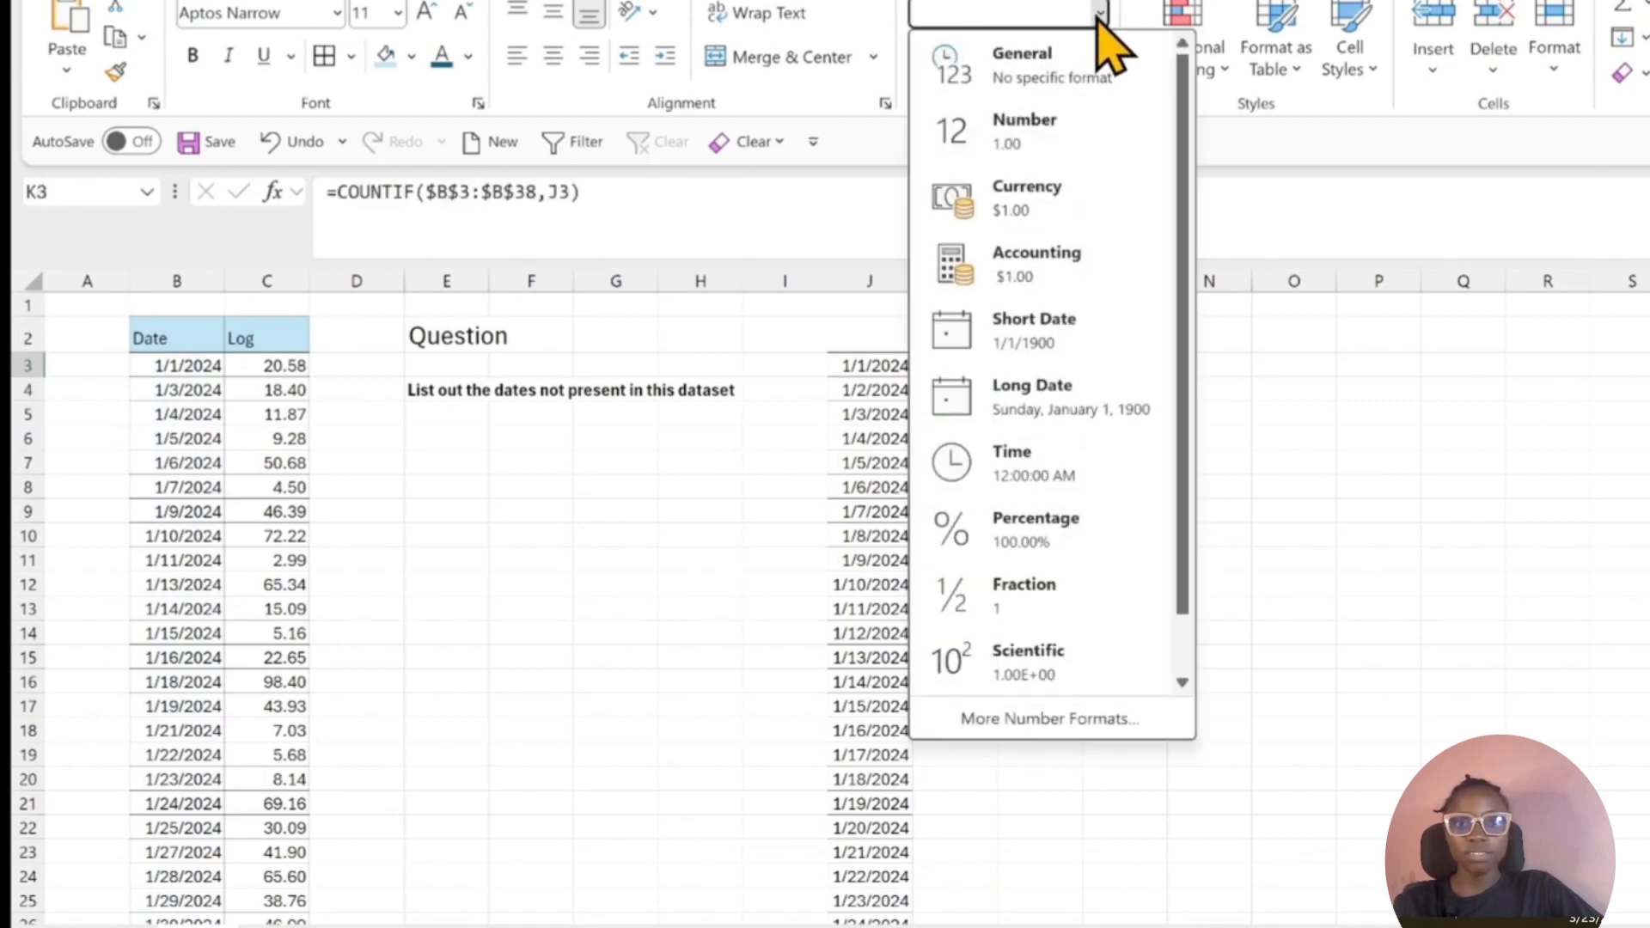
left_click(1088, 57)
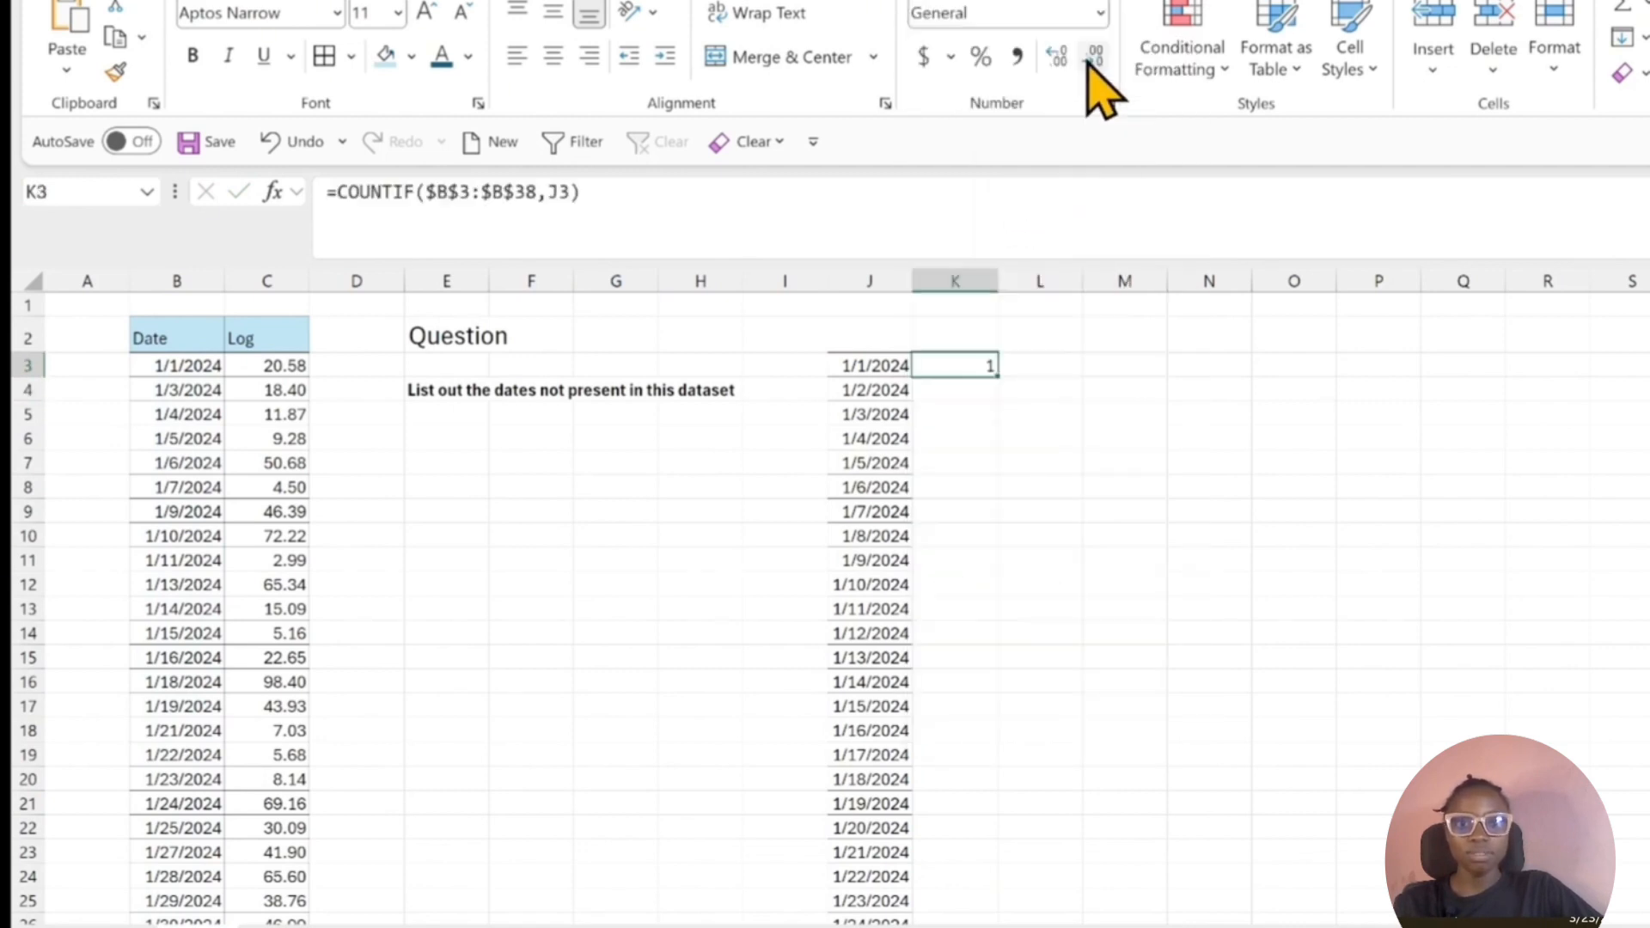
Fill the COUNTIF formula from K3 down to K48 alongside the date series and check the copied formulas.
double_click(998, 378)
left_click(990, 383)
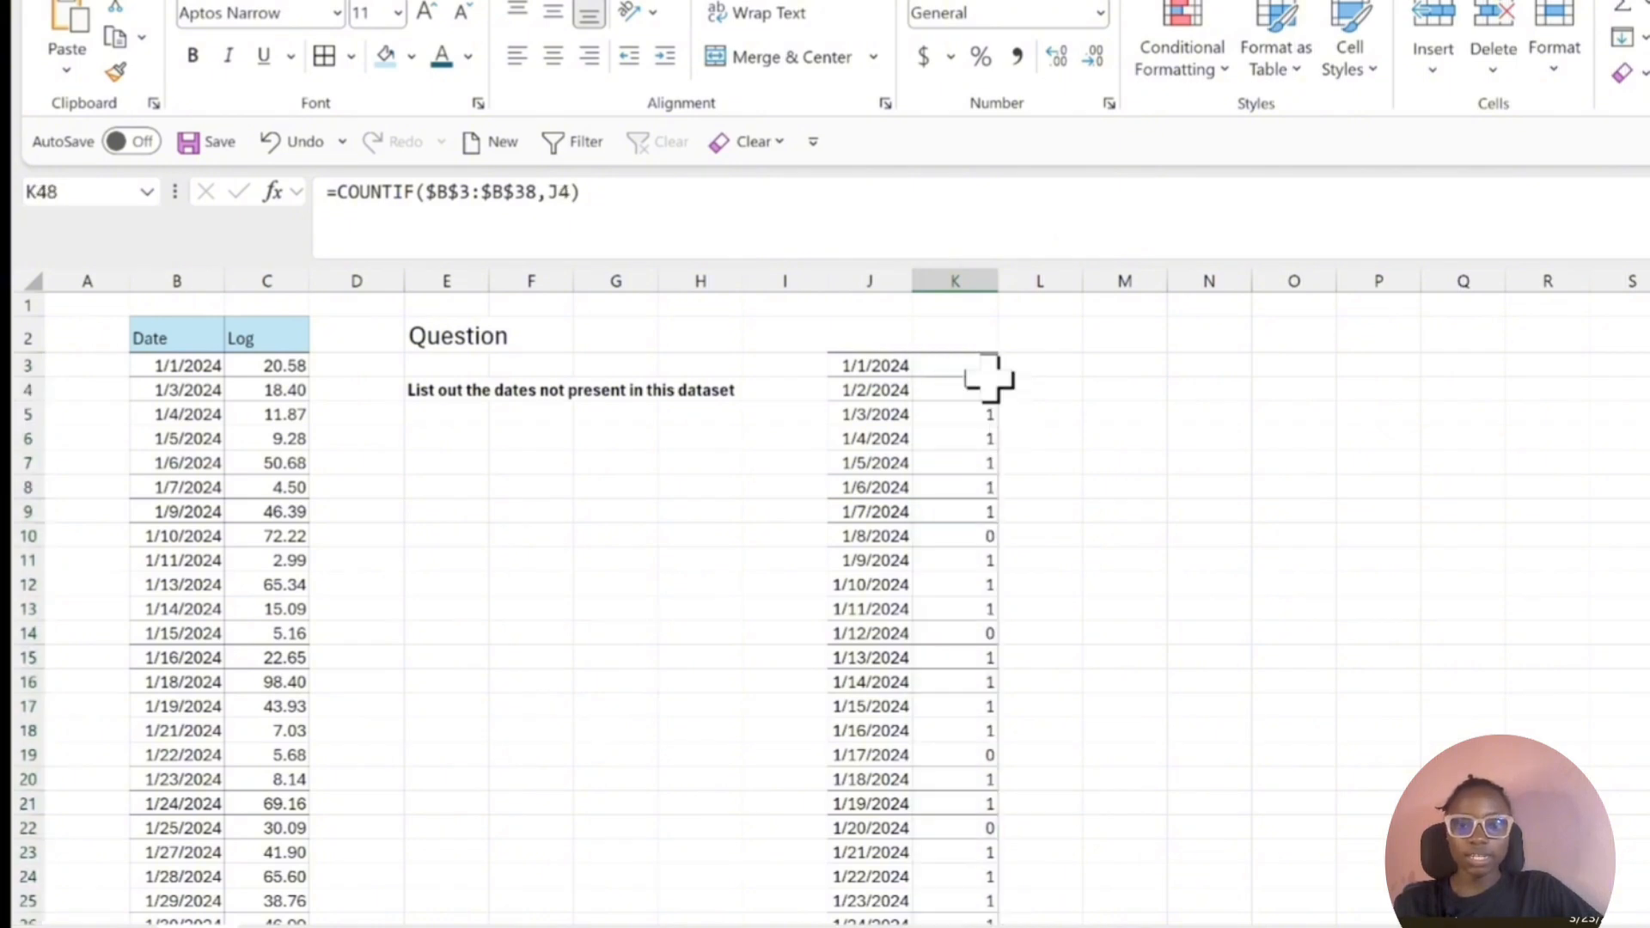
key("ctrl+Down")
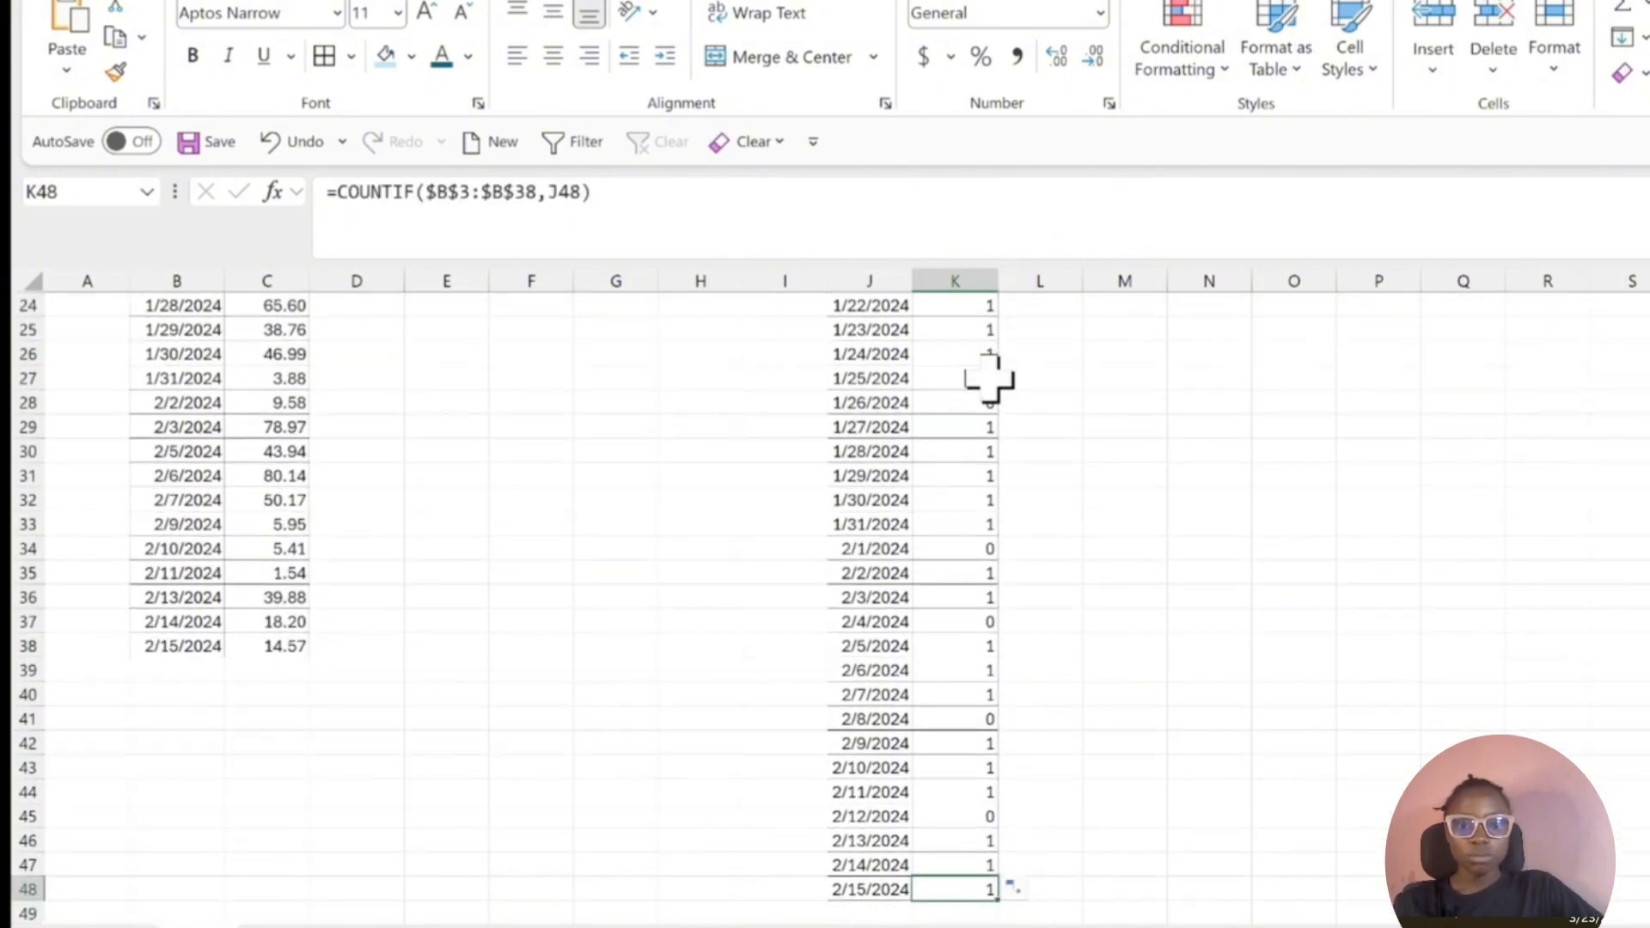
key("ctrl+Up")
left_click(993, 380)
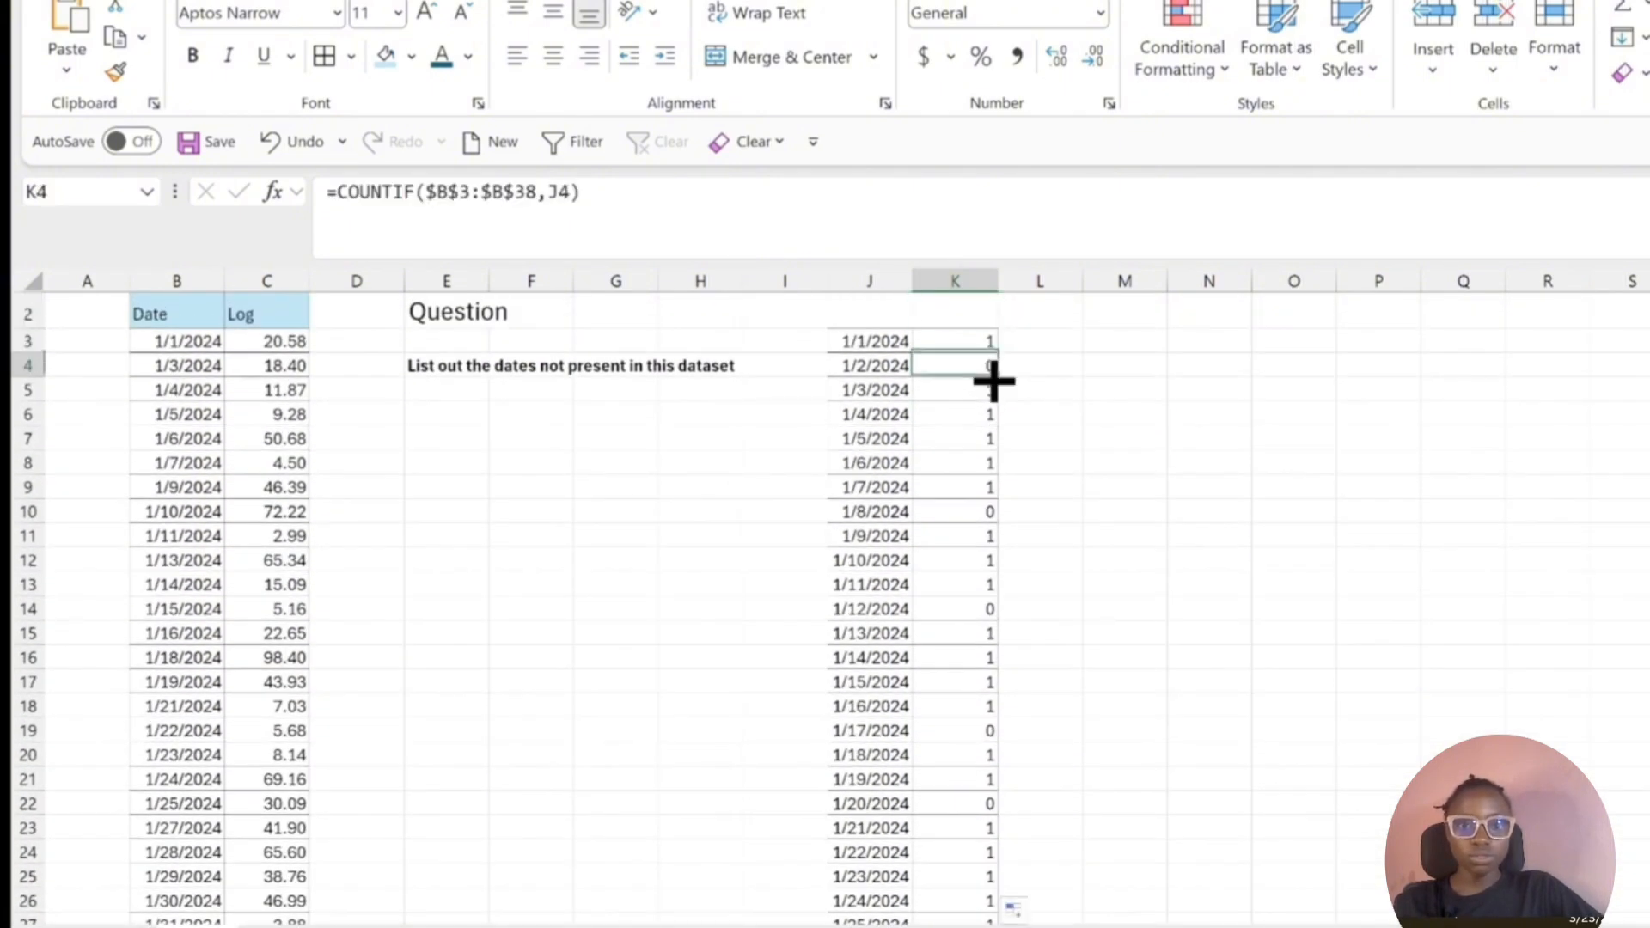
left_click(988, 391)
key("Down")
key("Down")
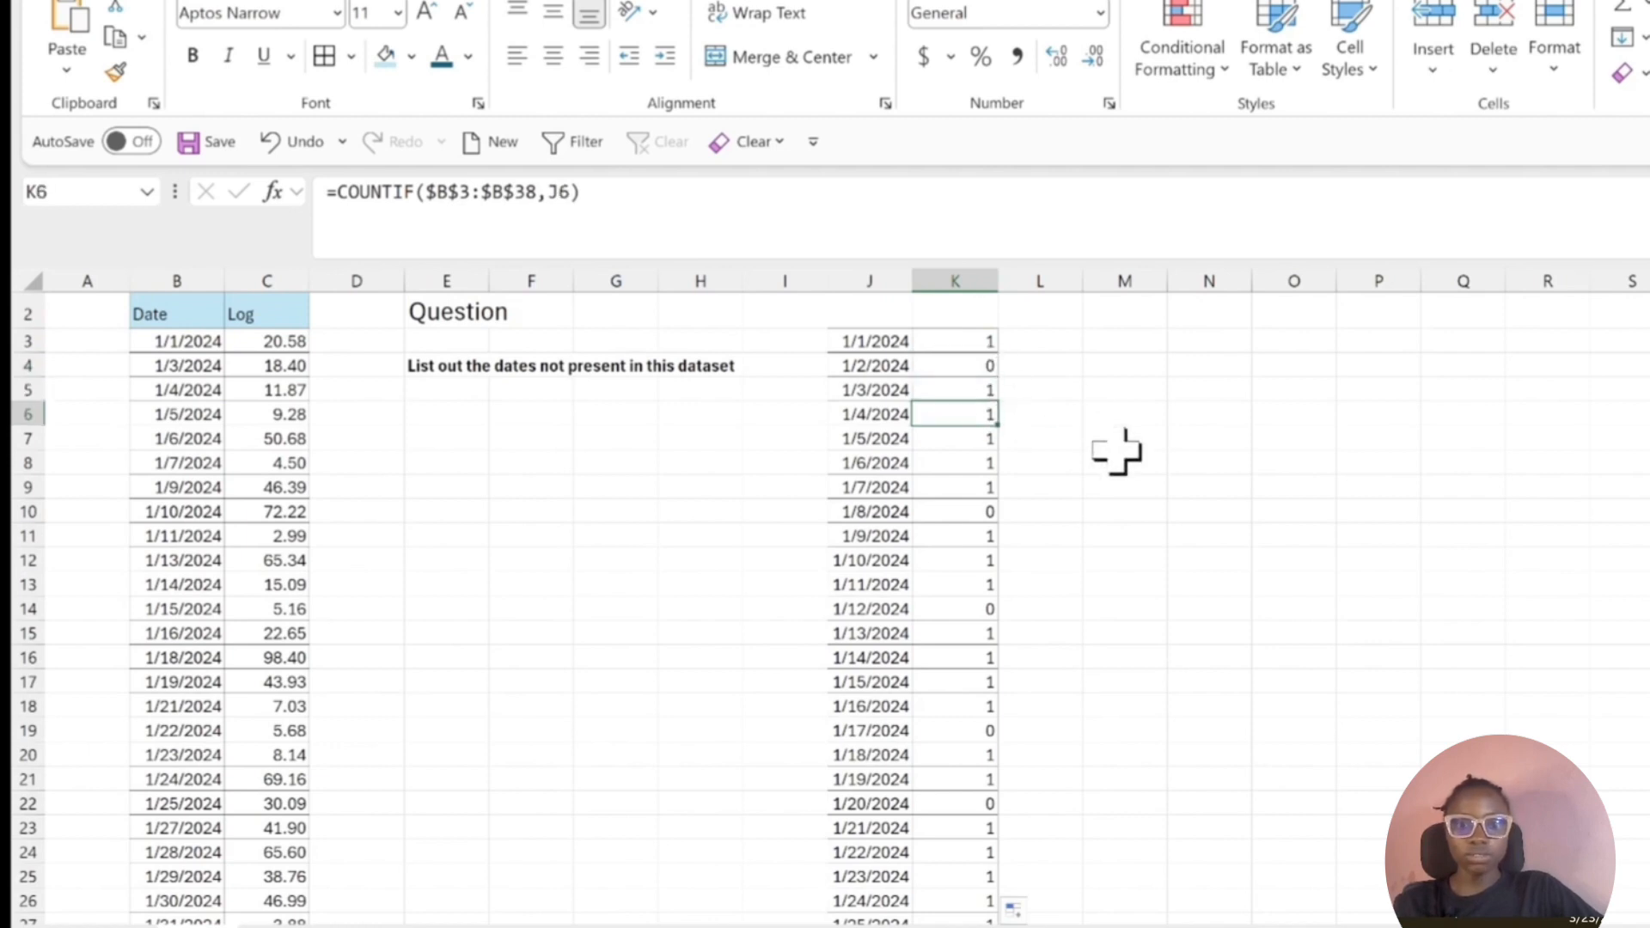
left_click_drag(164, 351, 267, 732)
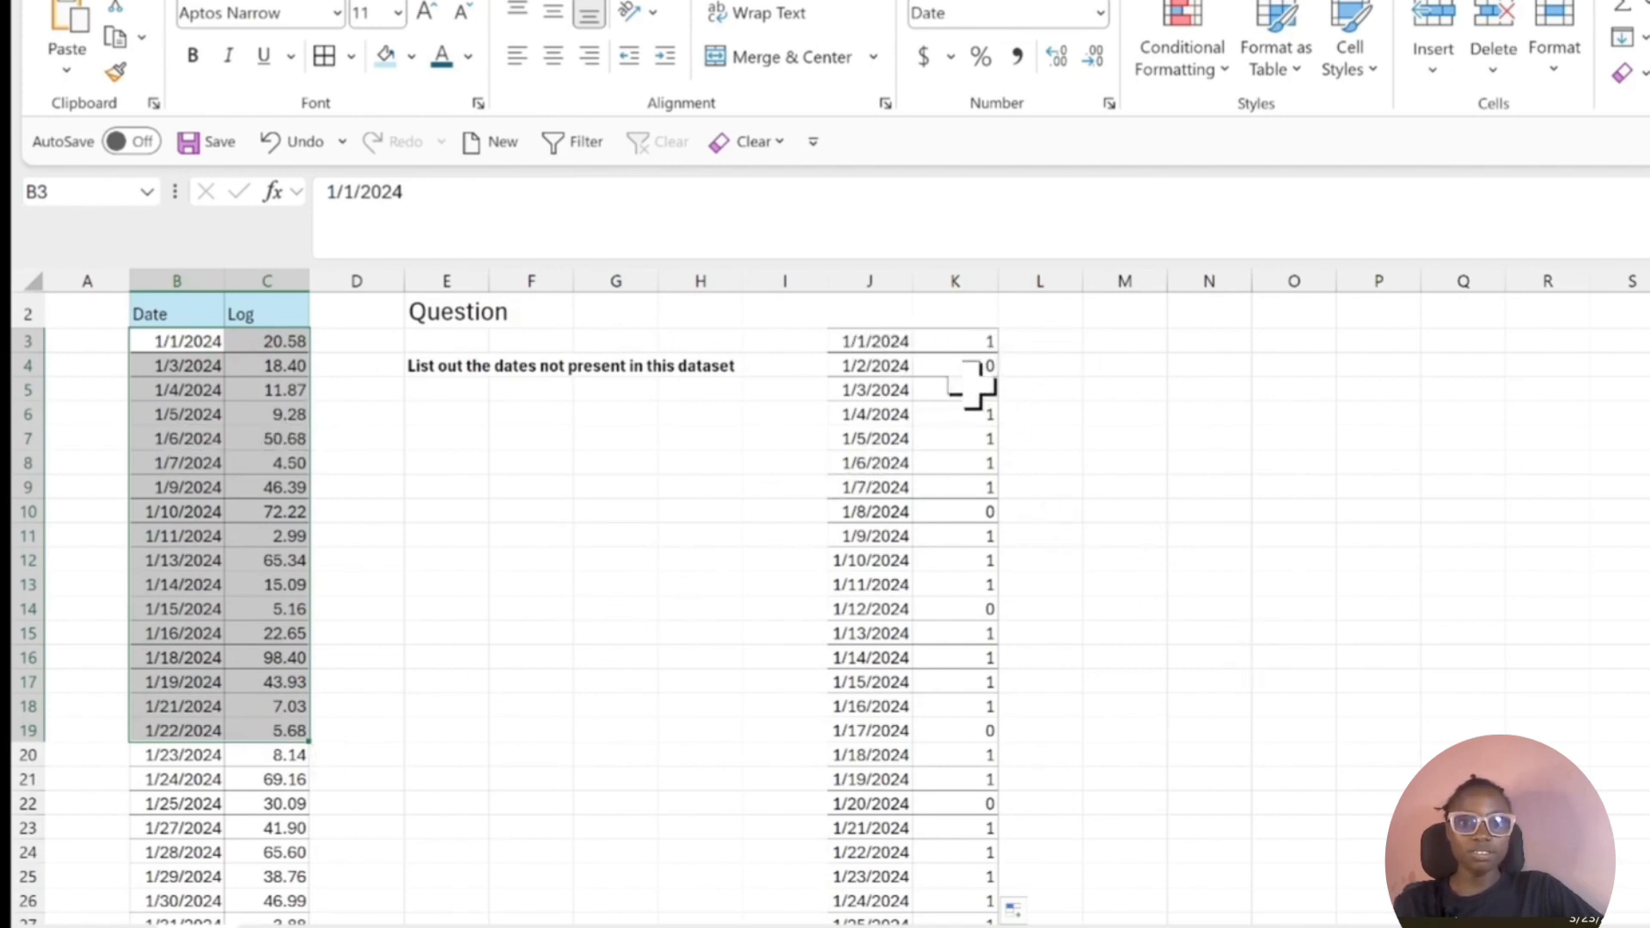
left_click_drag(972, 390, 1035, 466)
left_click(1035, 467)
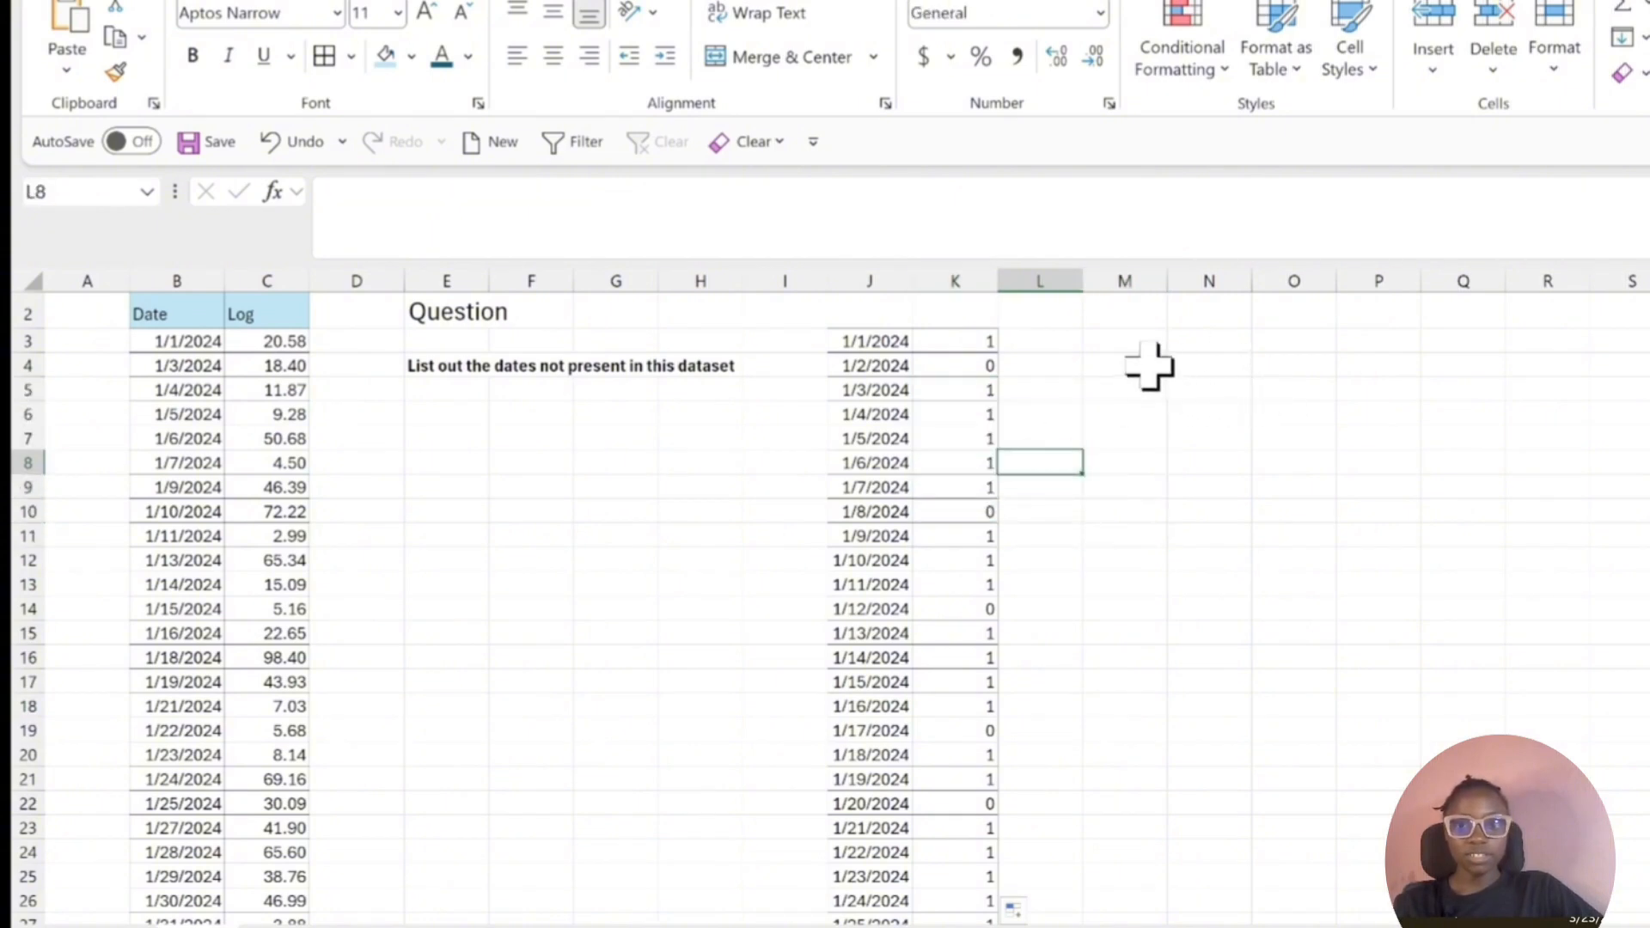
Enter =FILTER(J3:J48,K3:K48=0) in cell M3 to list the series dates whose COUNTIF result is 0.
left_click(1139, 340)
type("=fil")
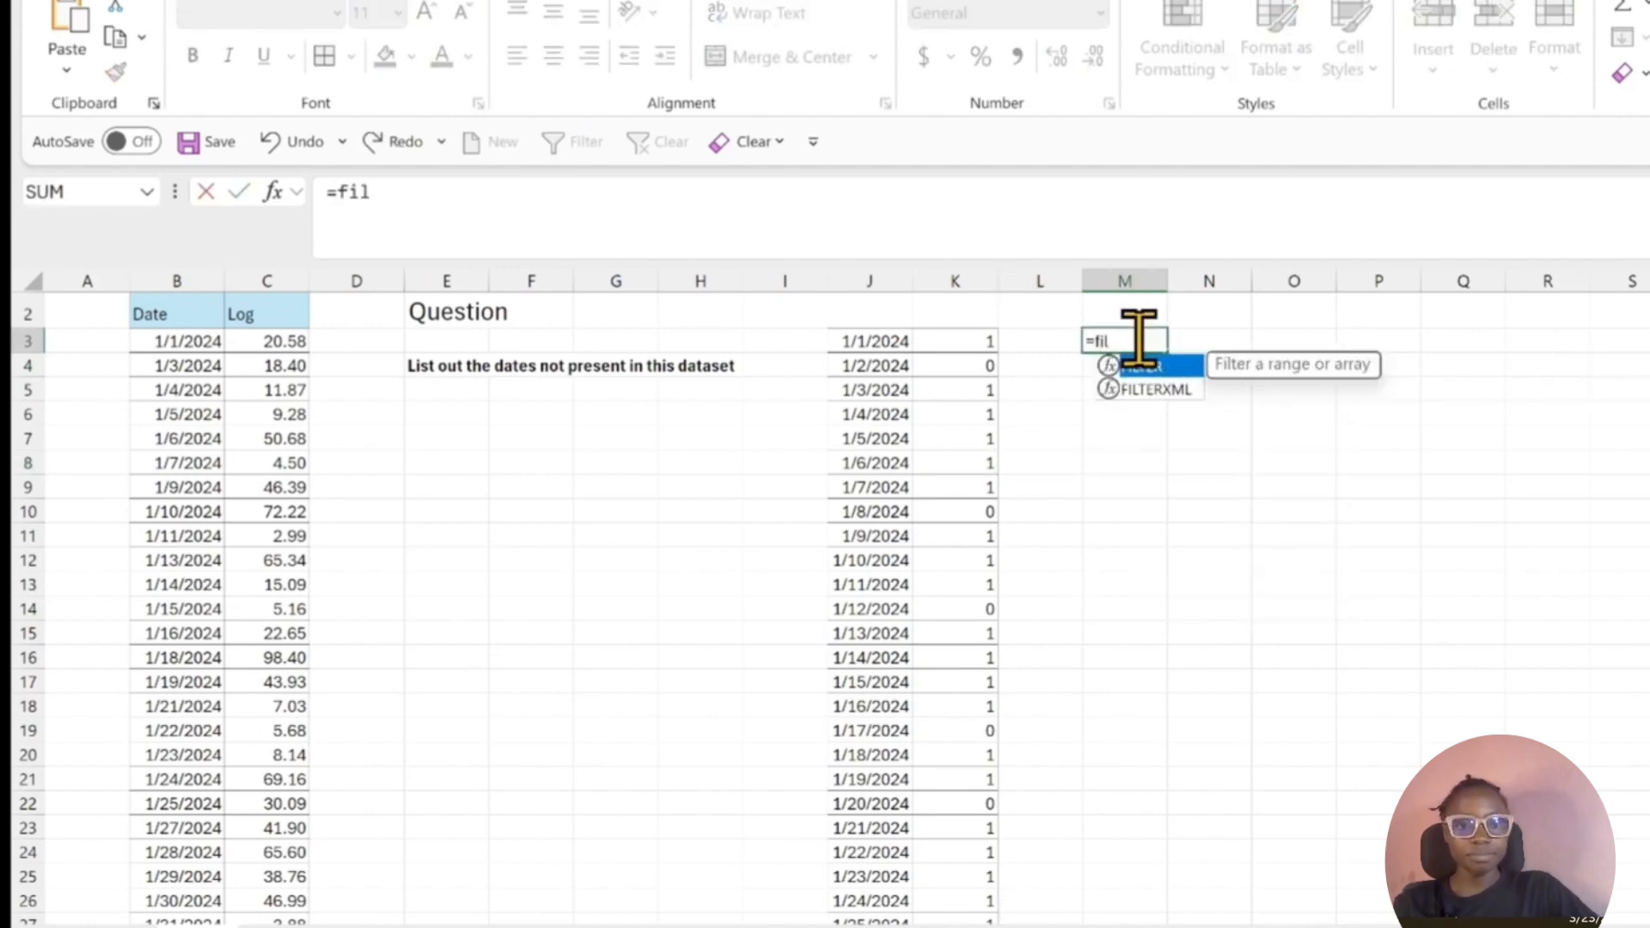
key("Tab")
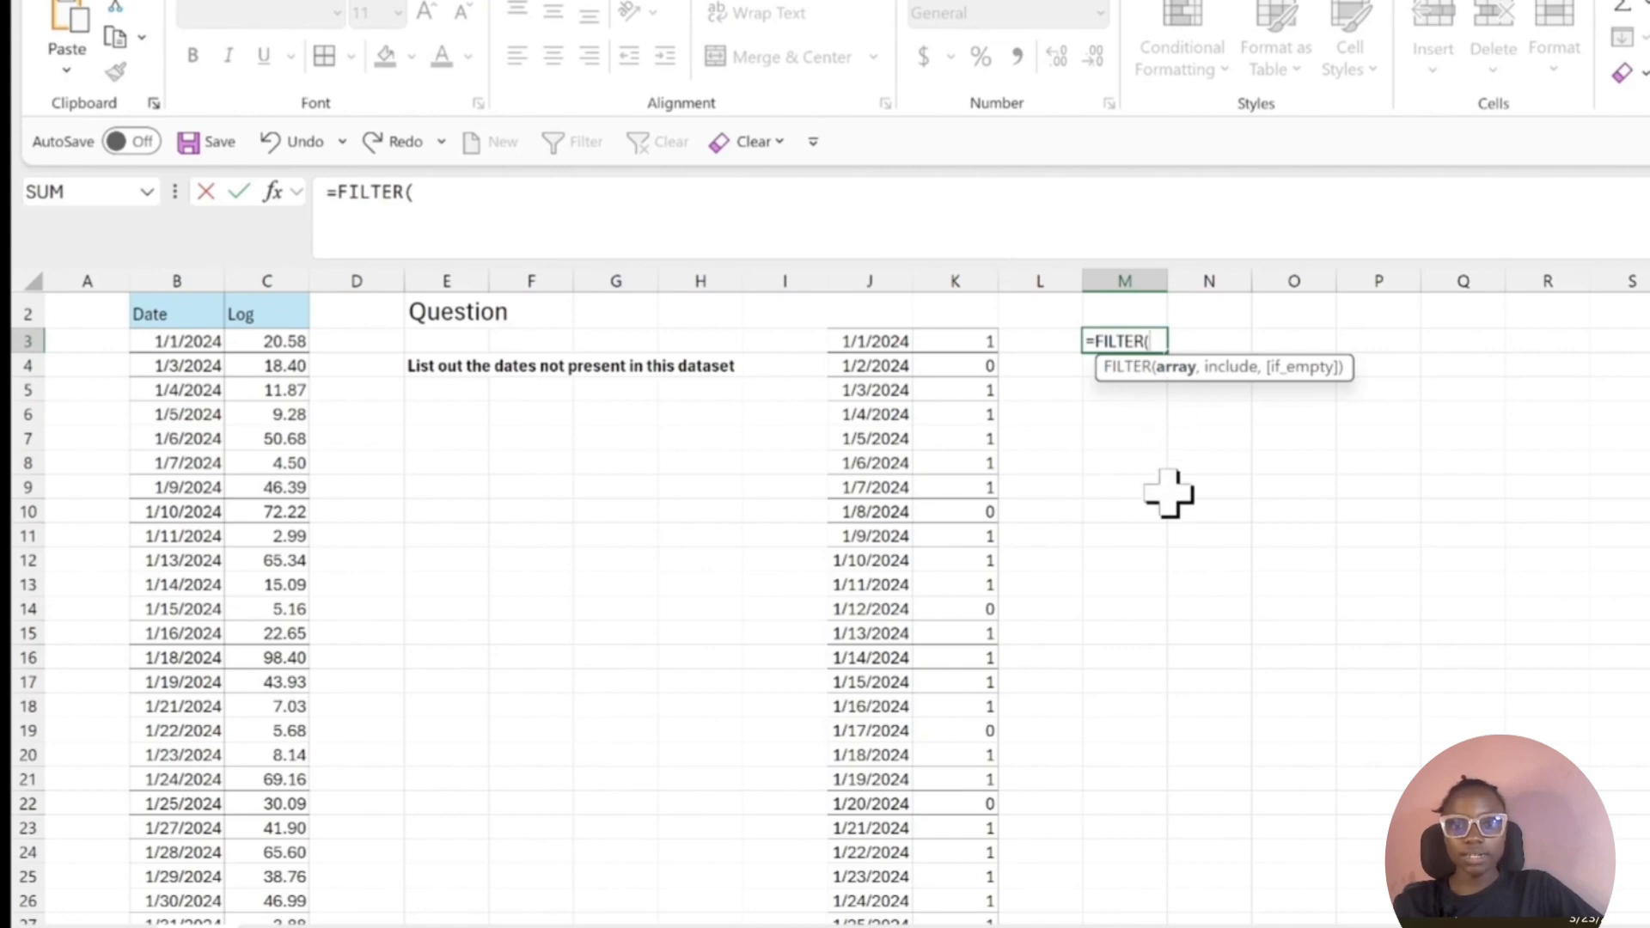
left_click(883, 347)
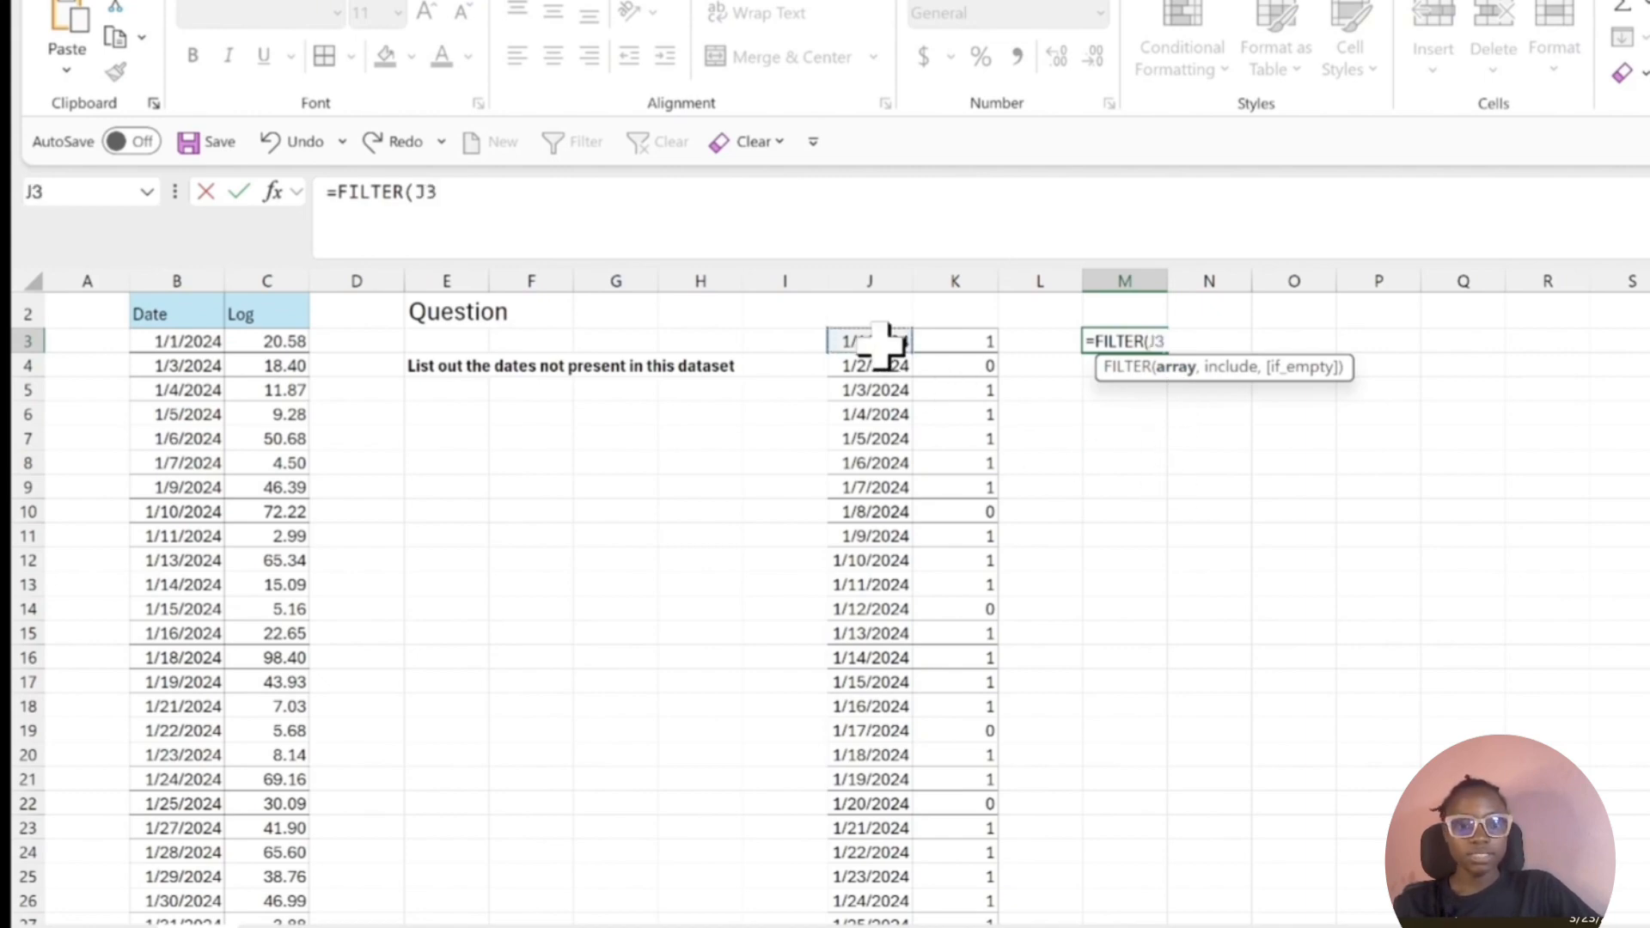
key("ctrl+shift+Down")
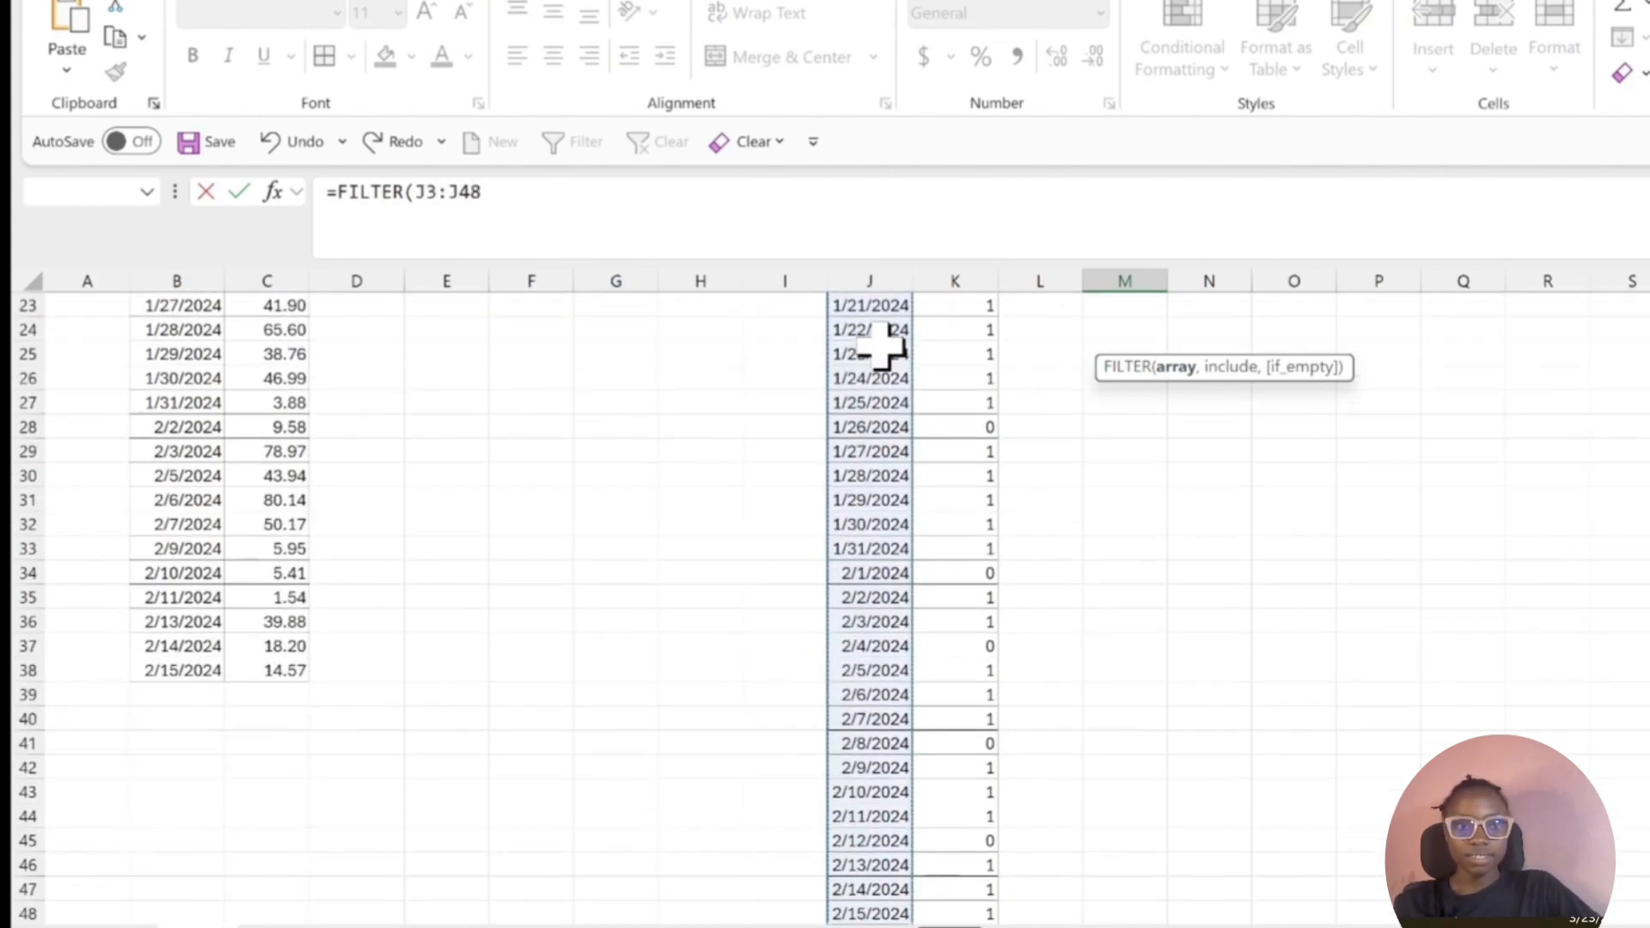
type(",")
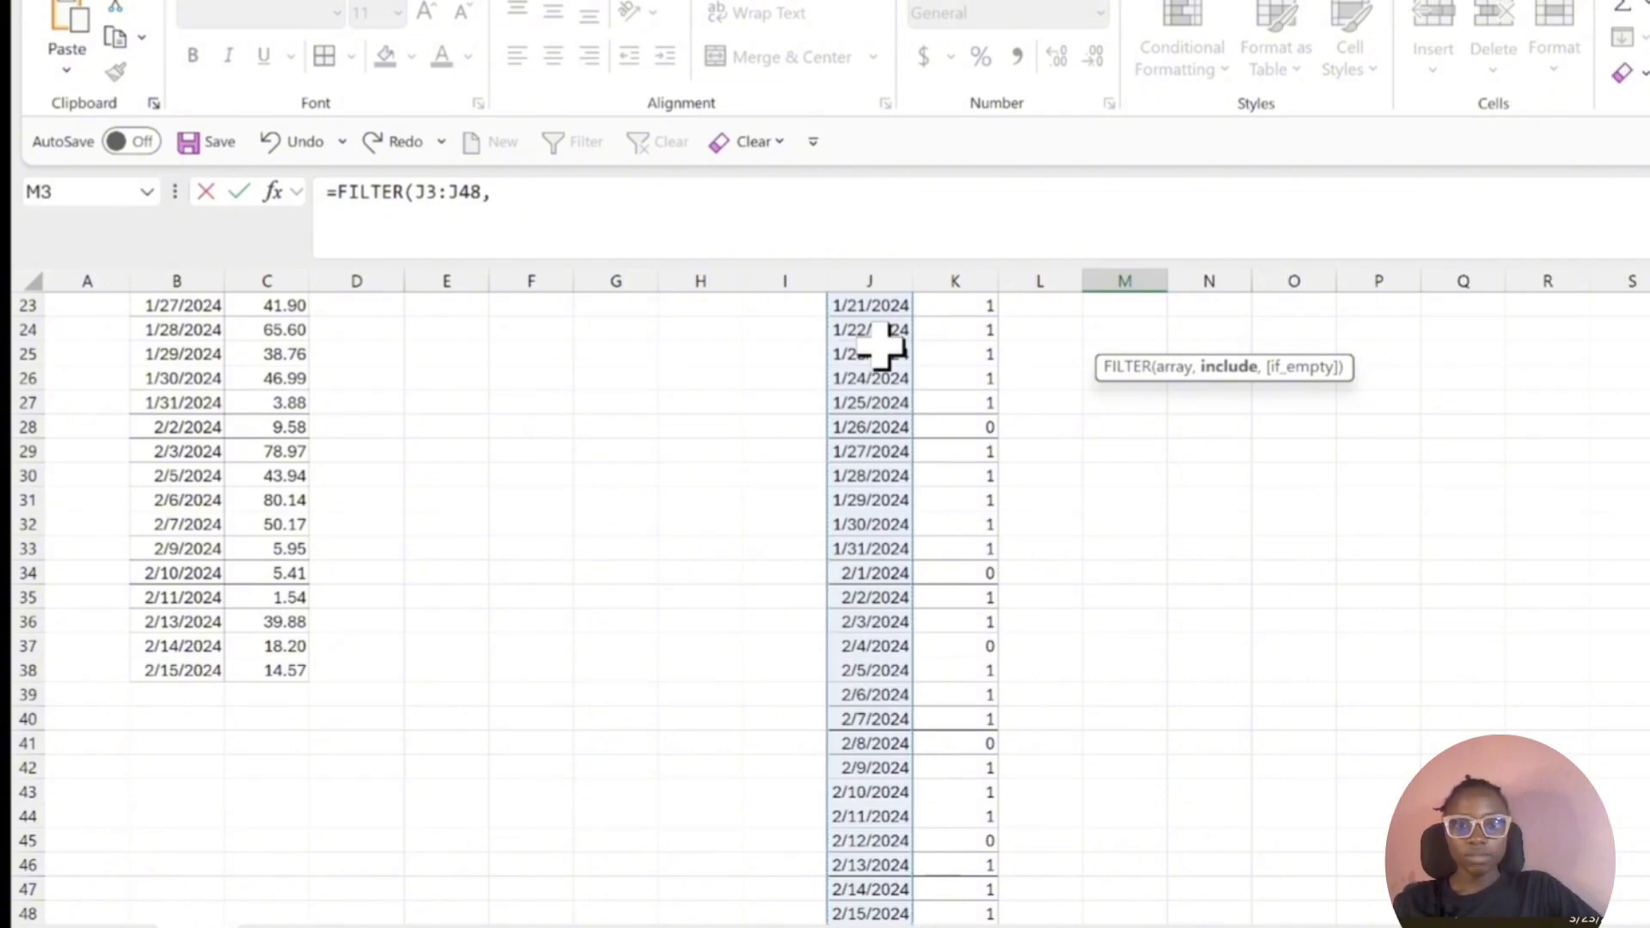
left_click(964, 379)
key("ctrl+Up")
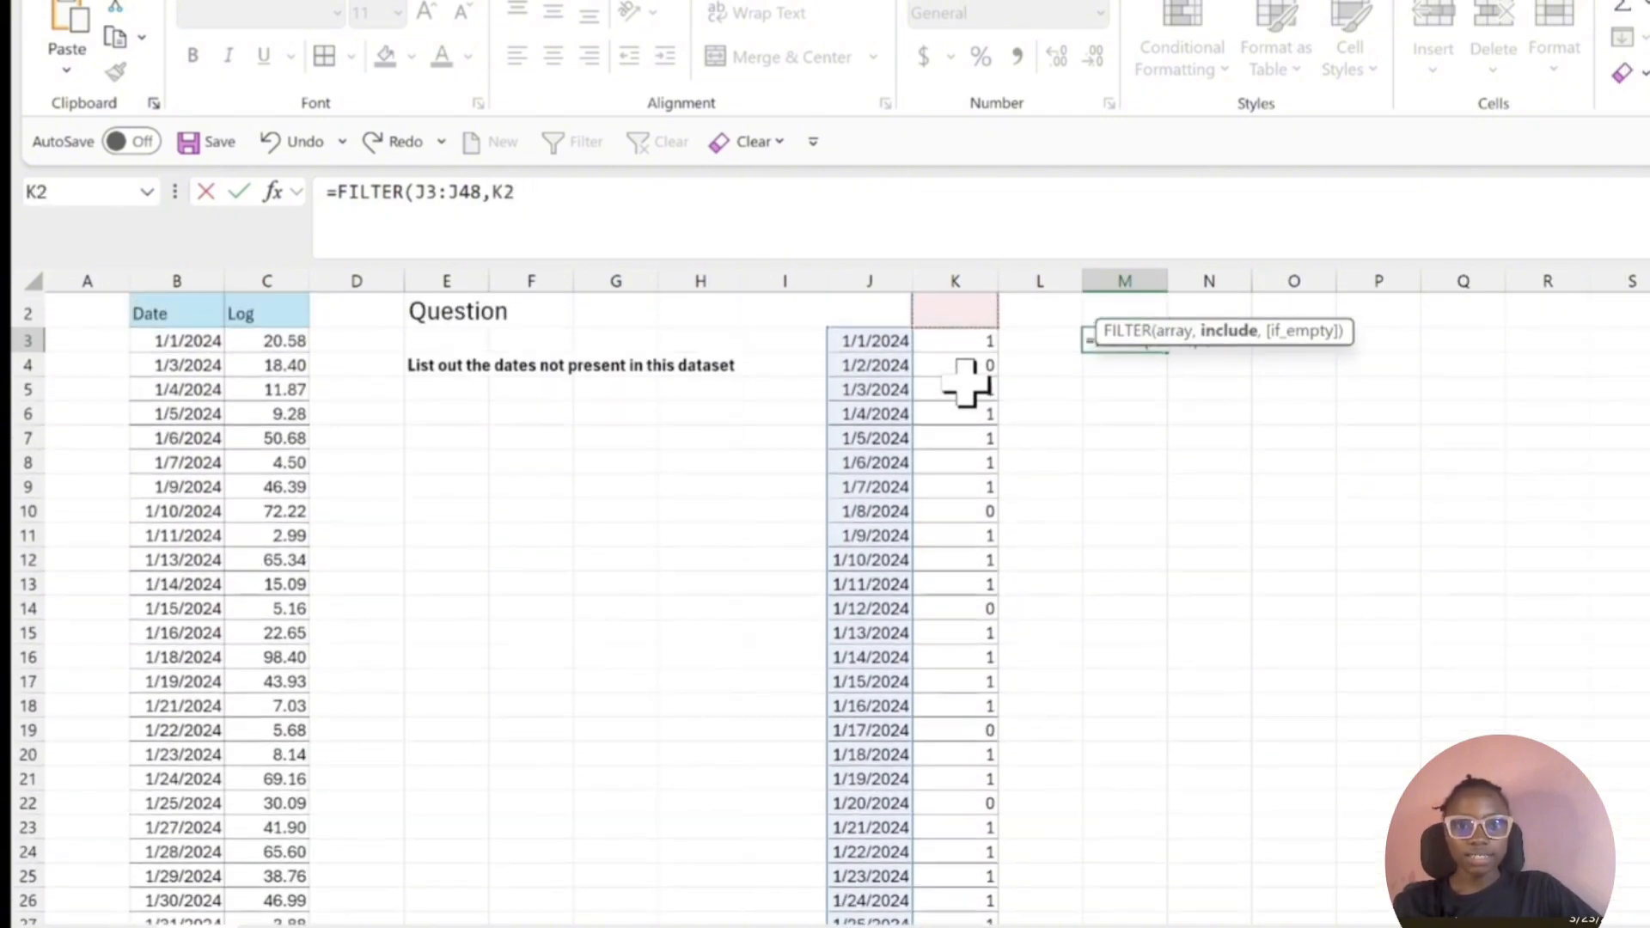
key("ctrl+shift+Down")
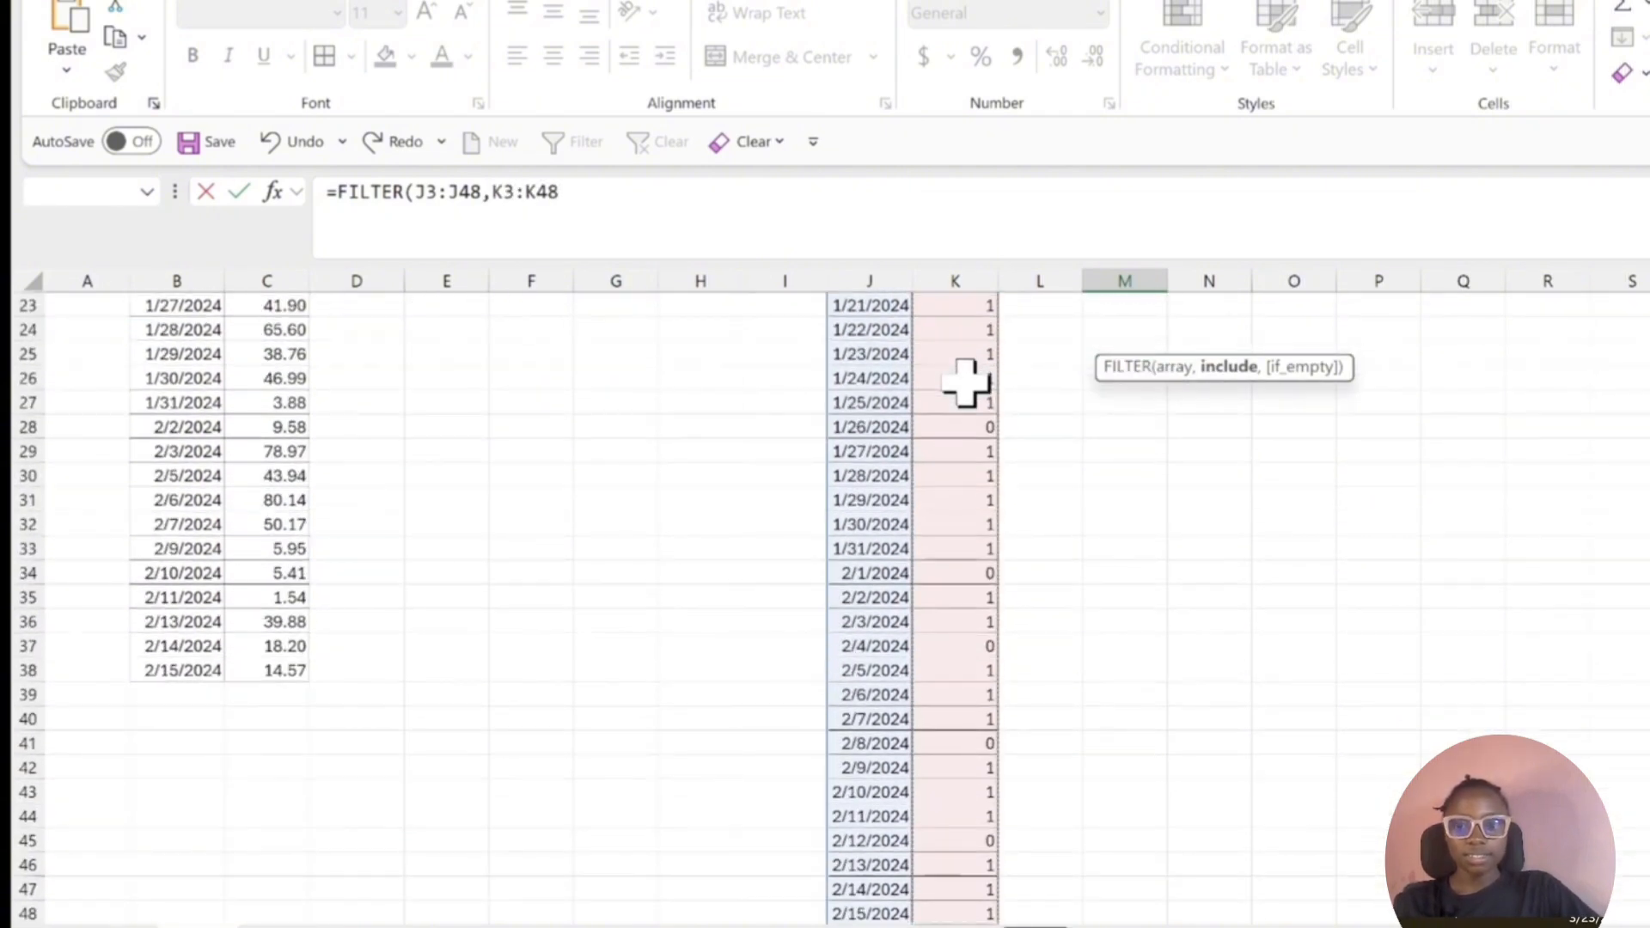
type("=0")
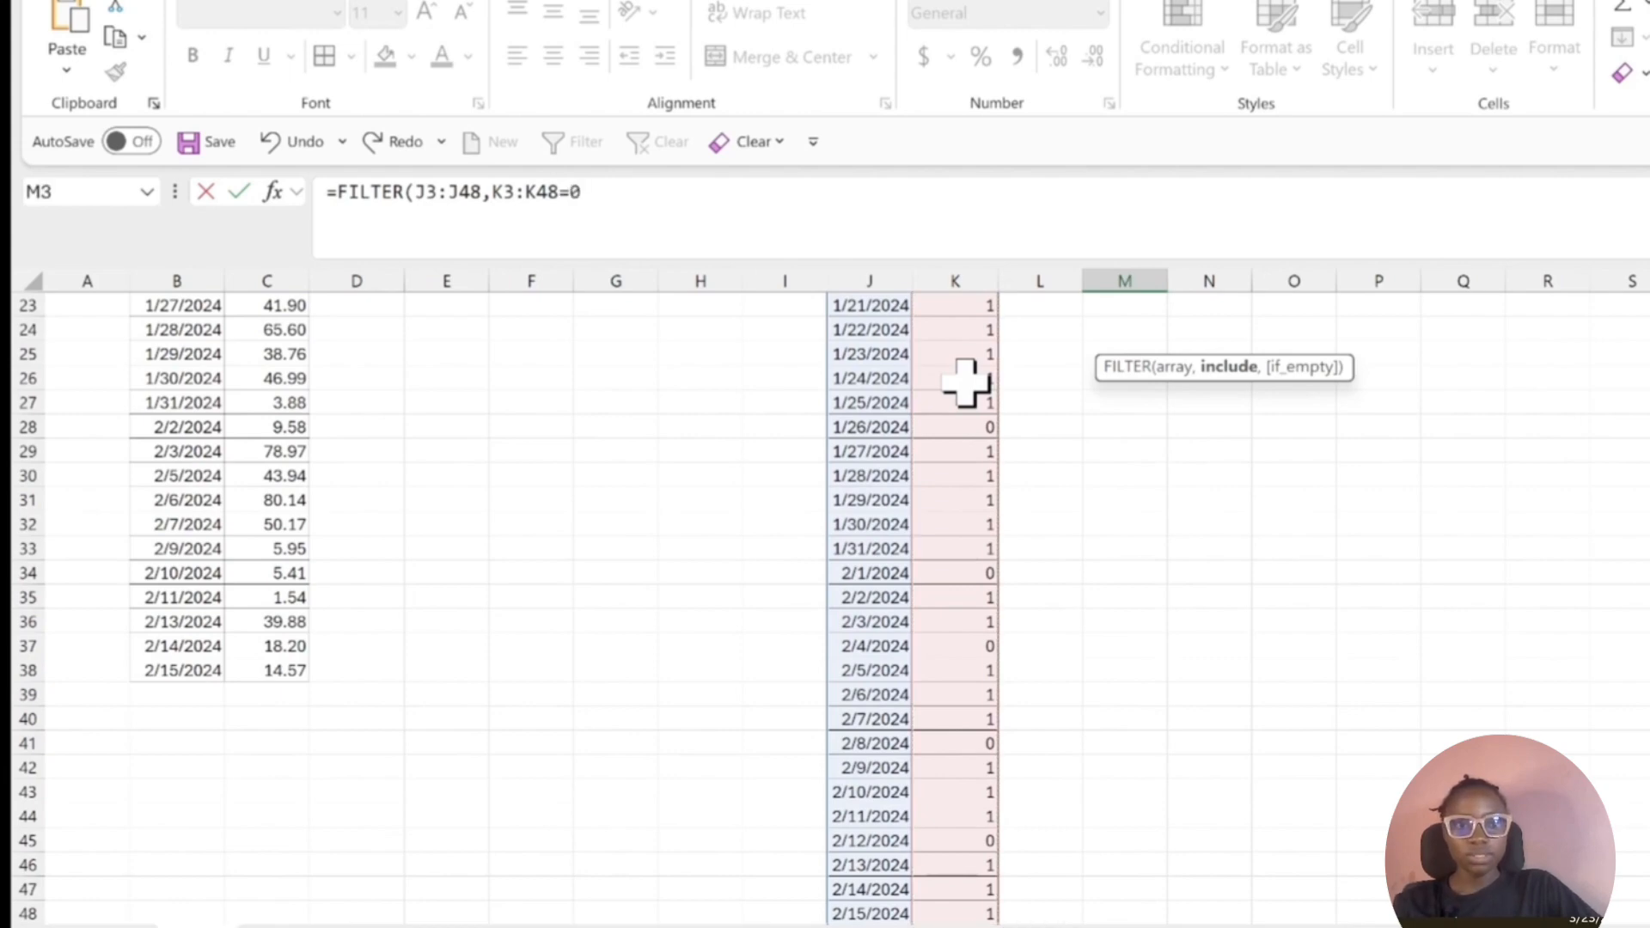
type(")")
key("Return")
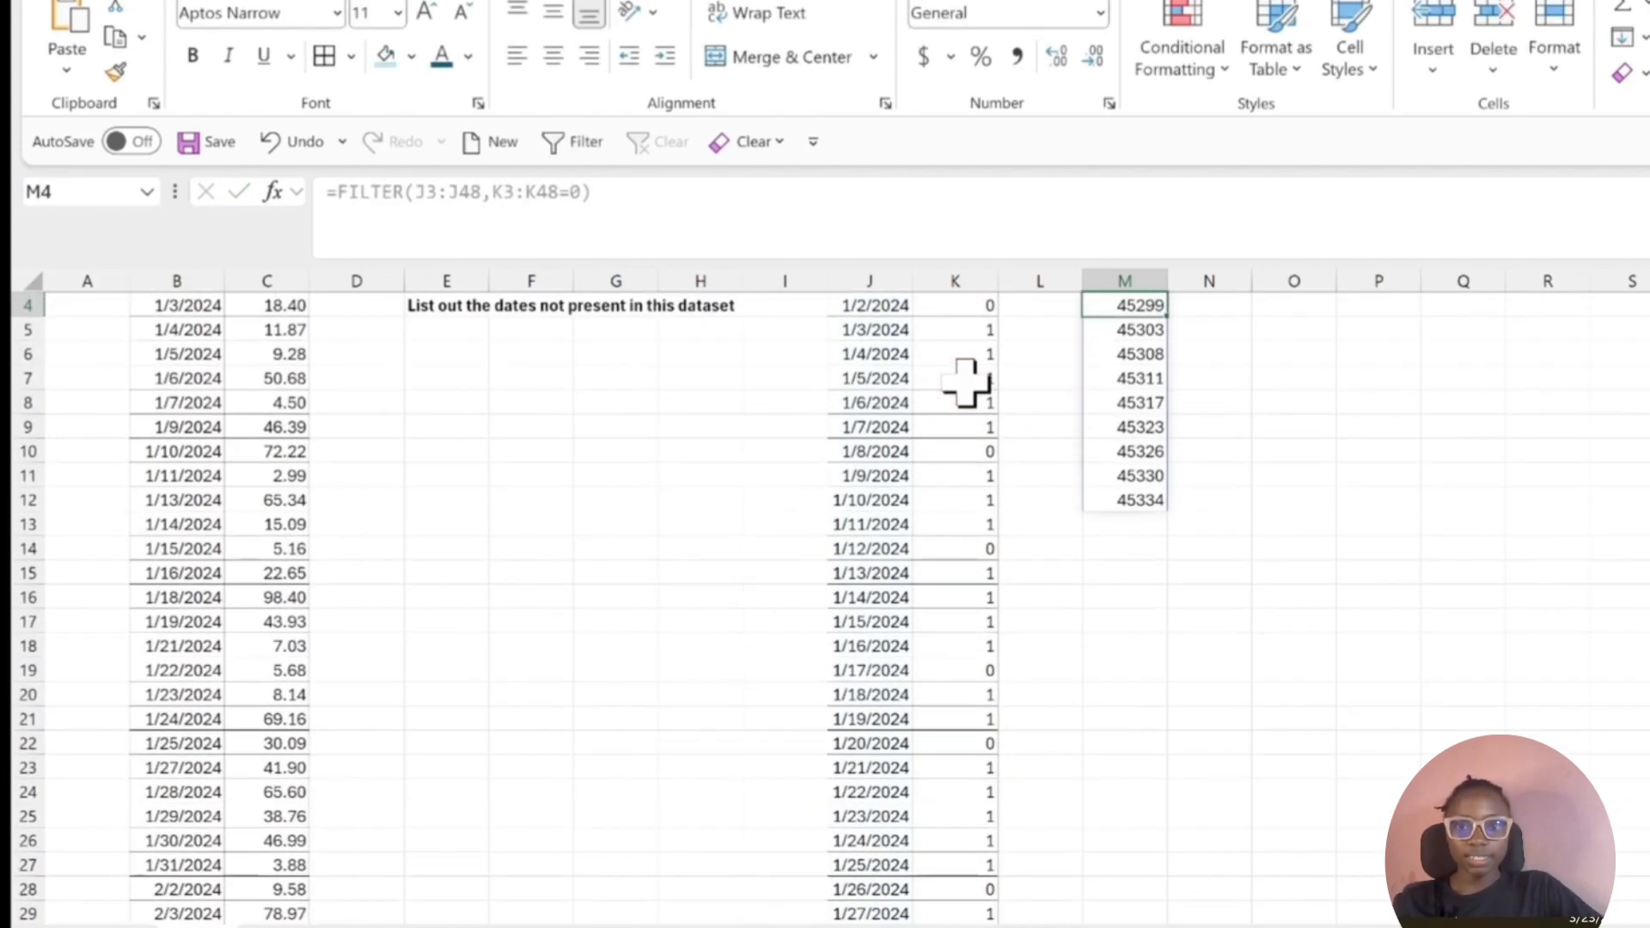
Format the whole FILTER result in M3:M12 as Short Date.
key("Up")
key("Up")
key("Down")
key("Down")
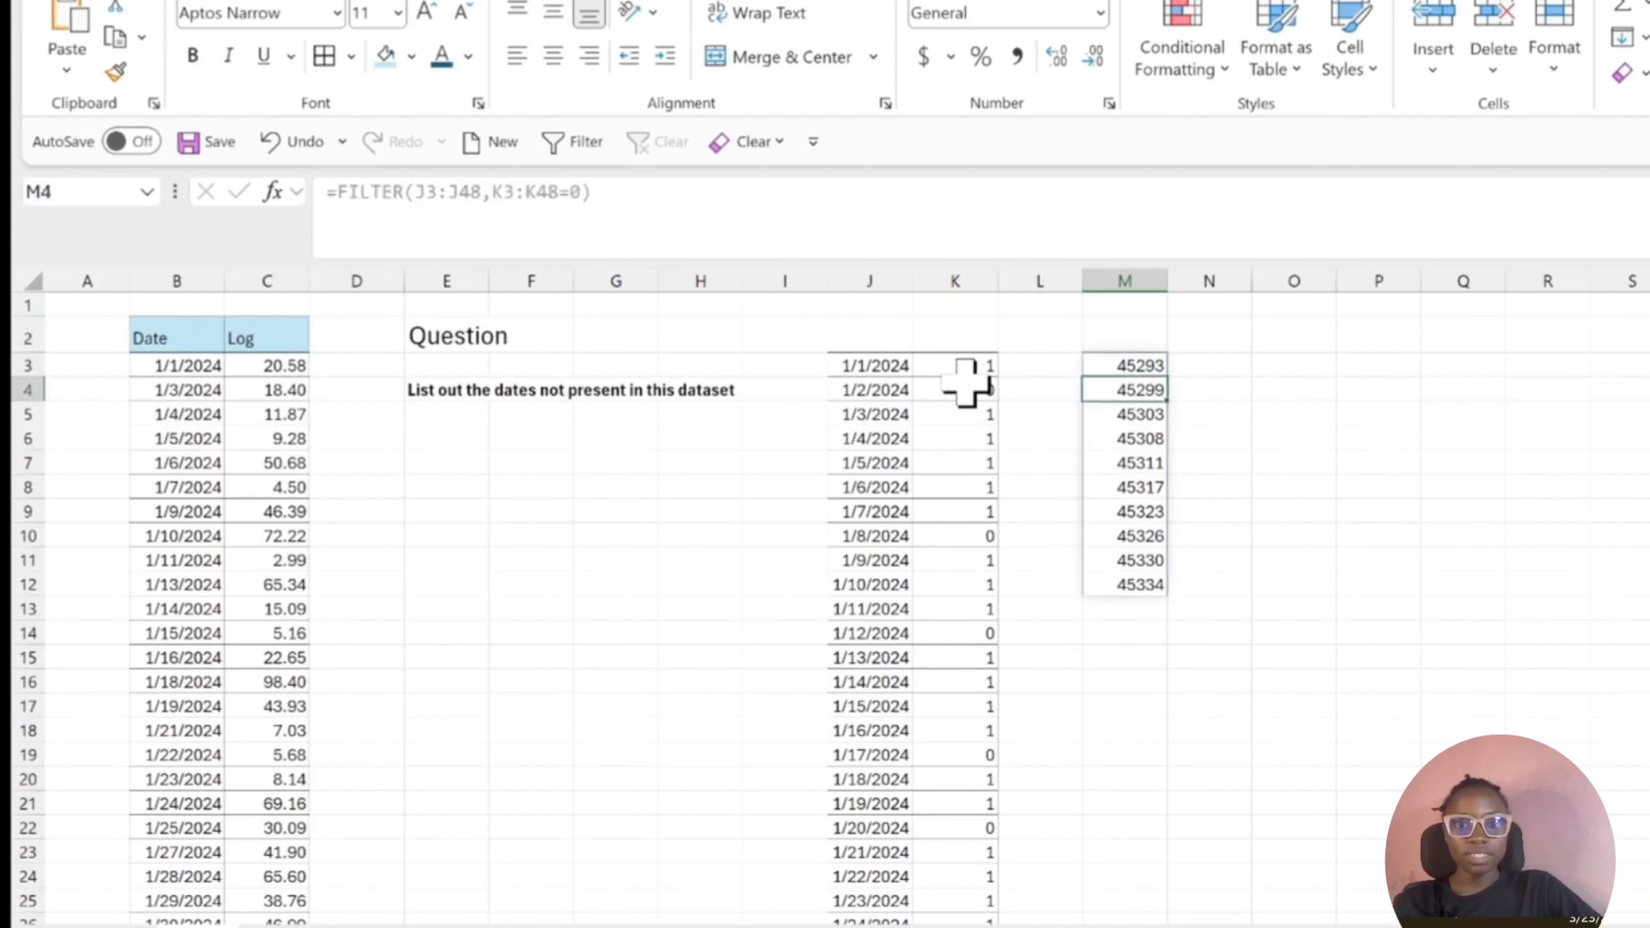
key("Up")
key("ctrl+shift+Down")
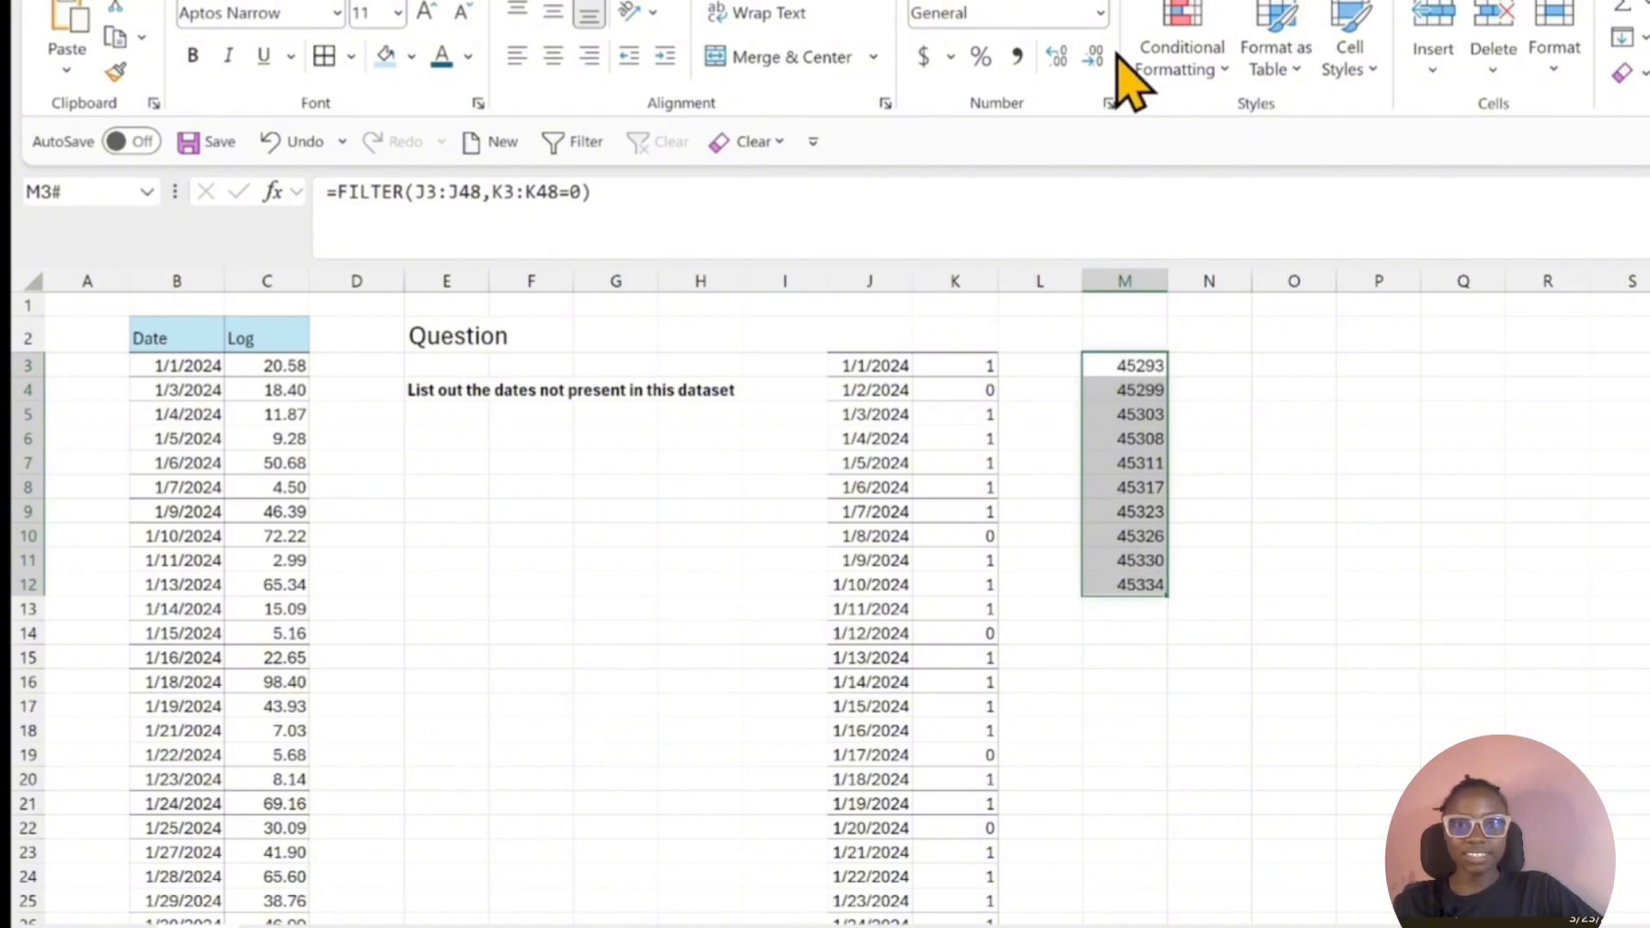
left_click(1100, 12)
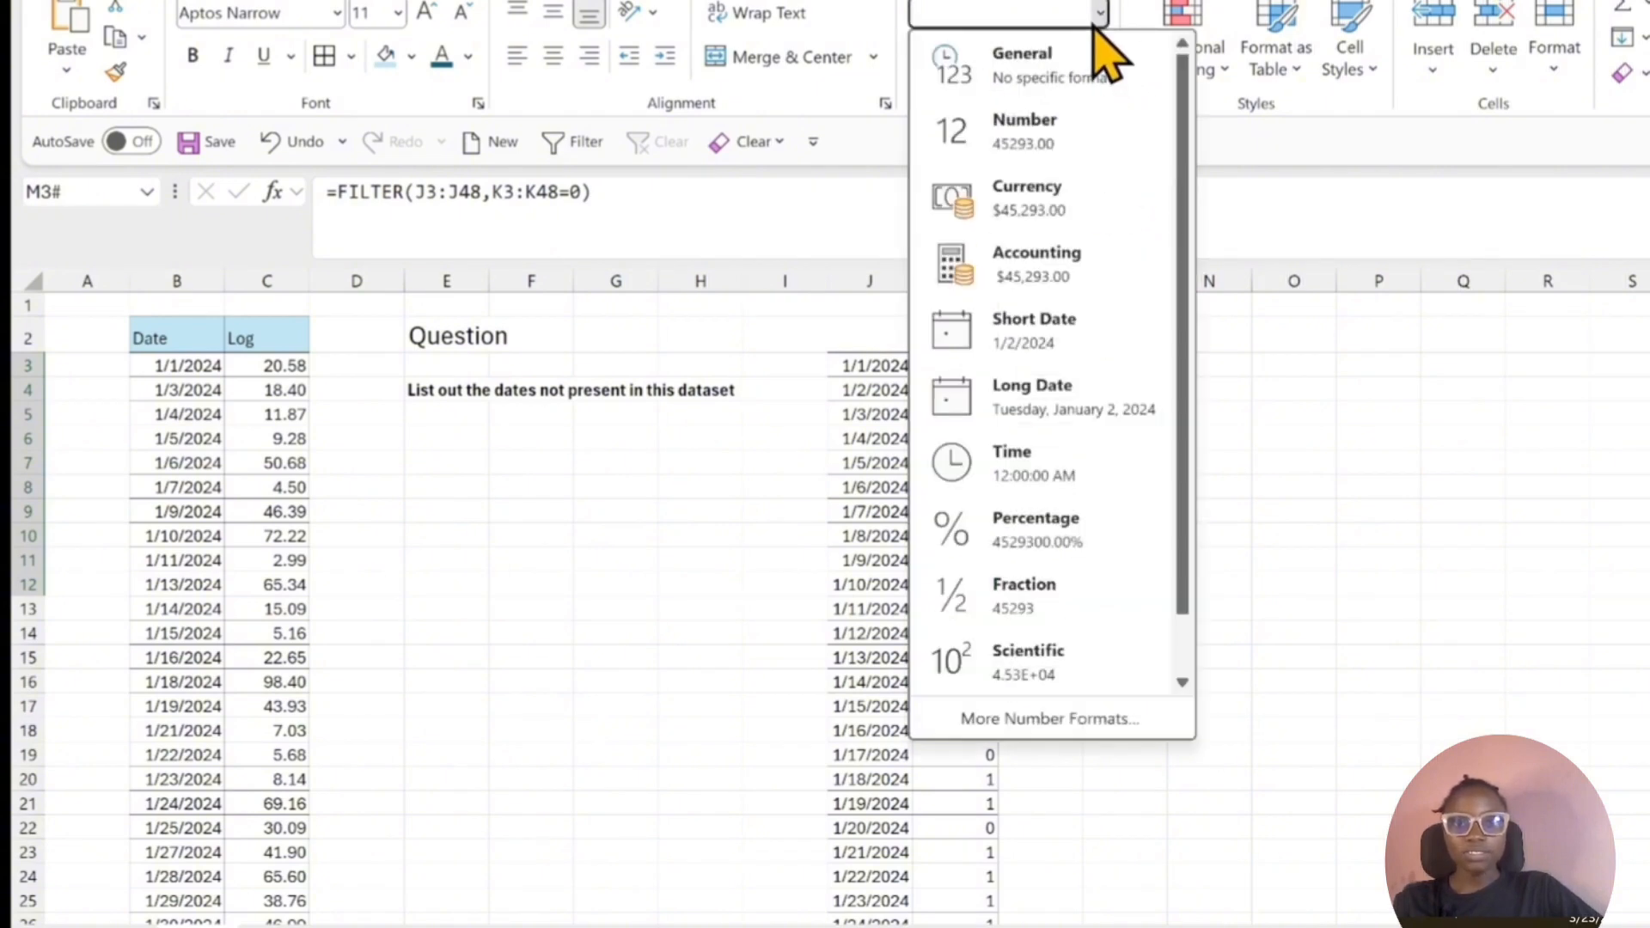
left_click(1061, 325)
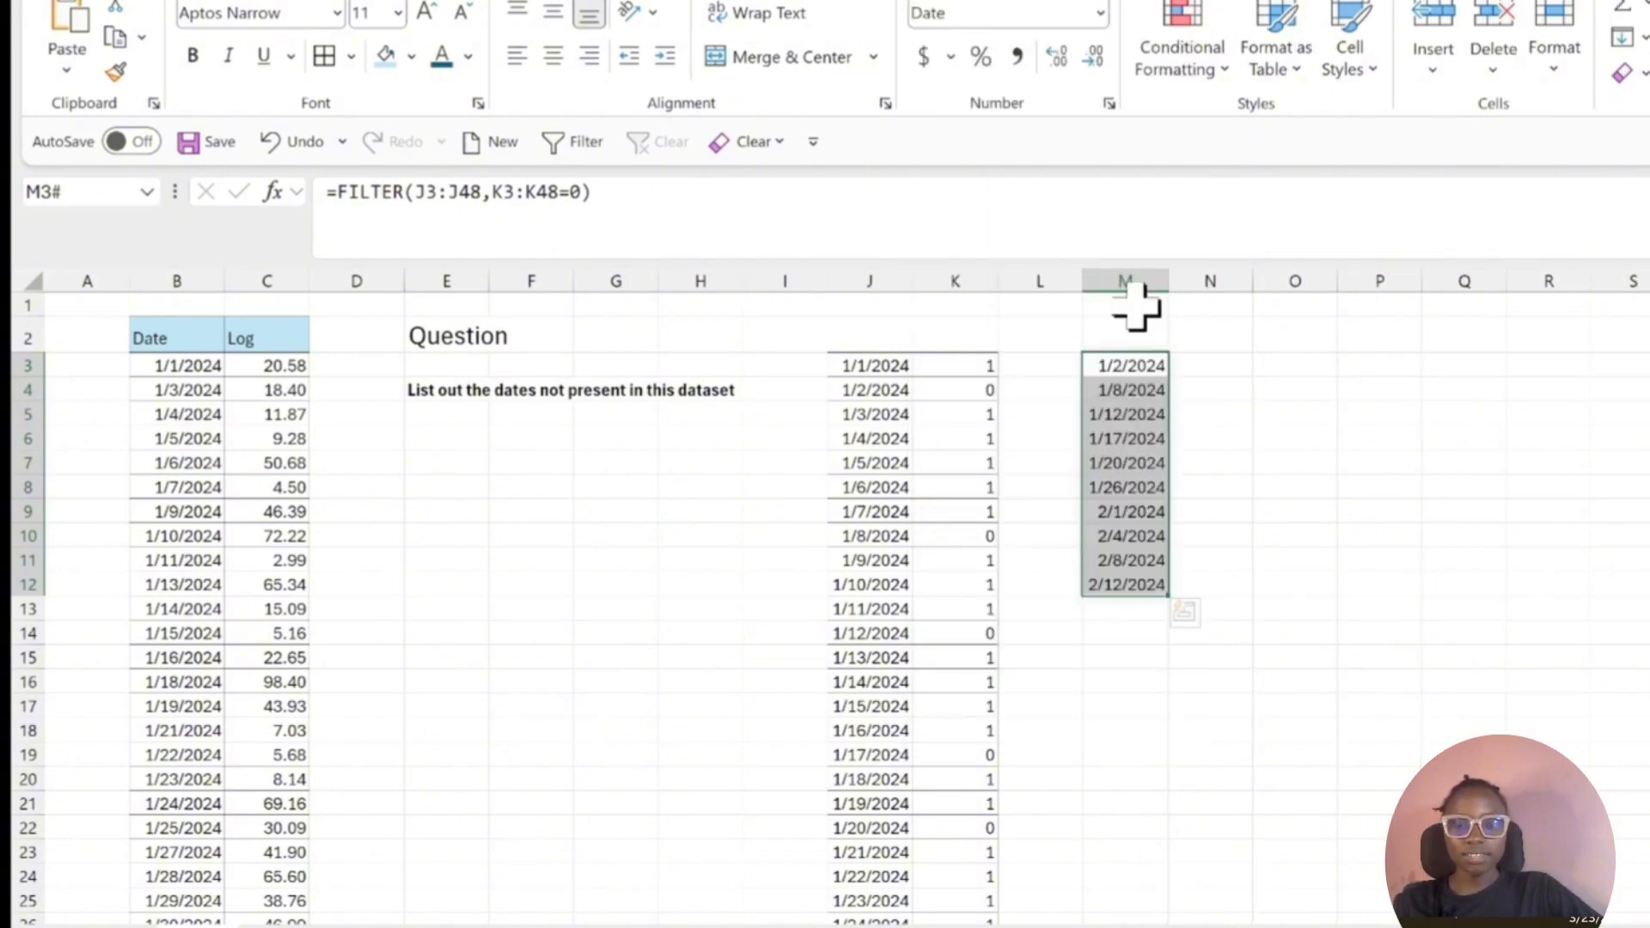
left_click(1414, 660)
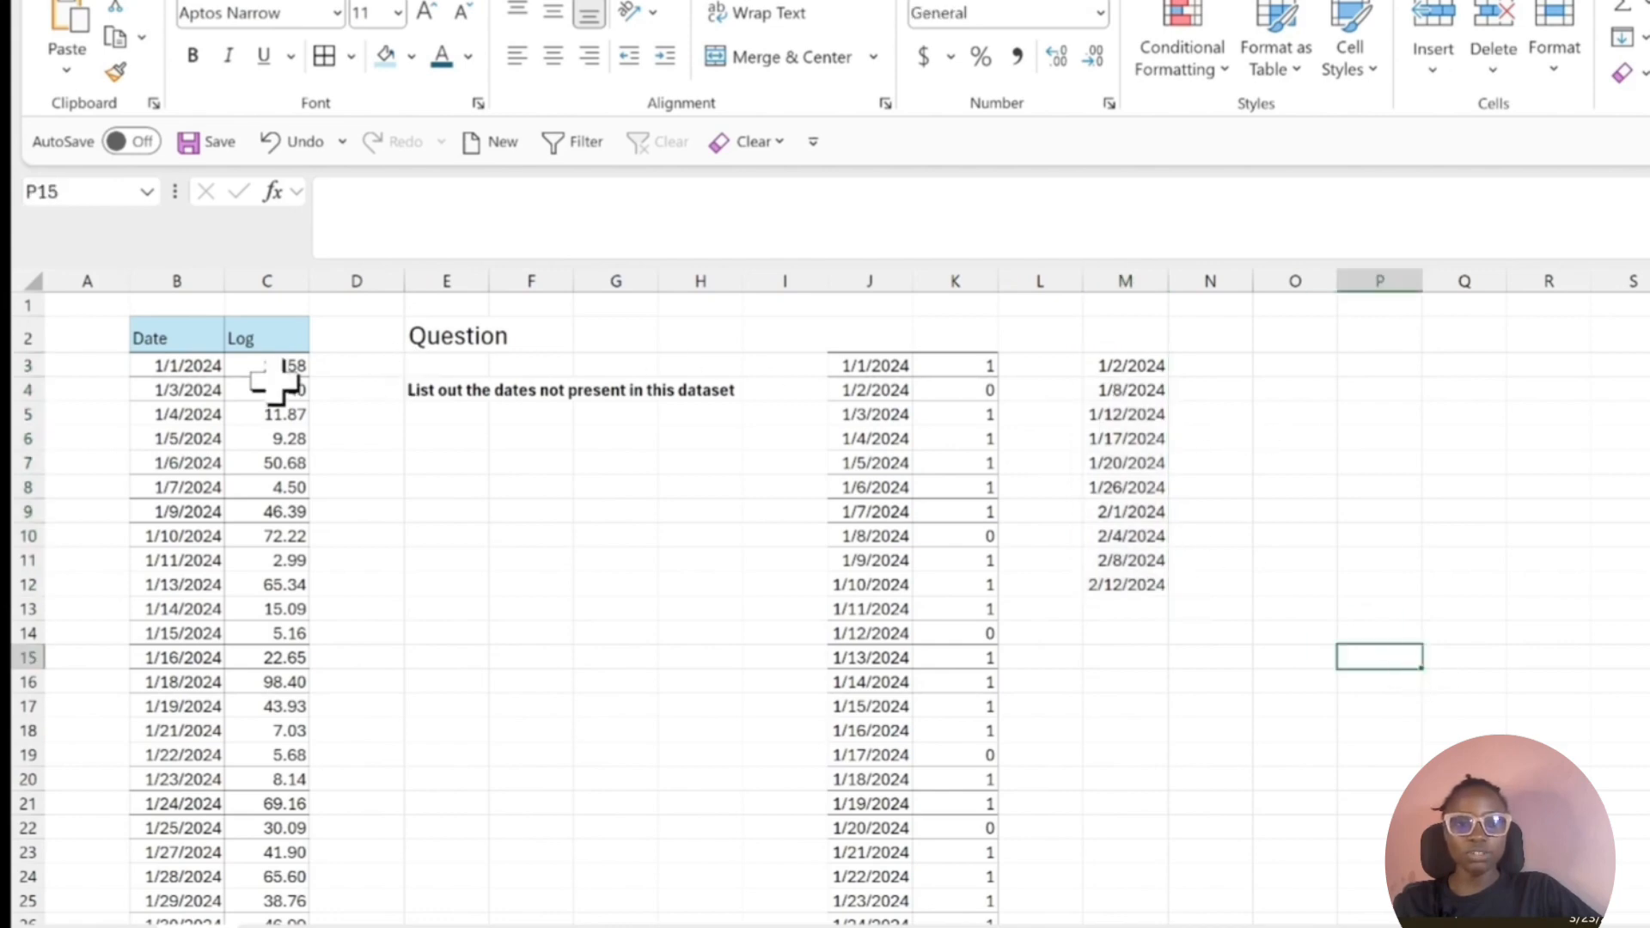
left_click(207, 443)
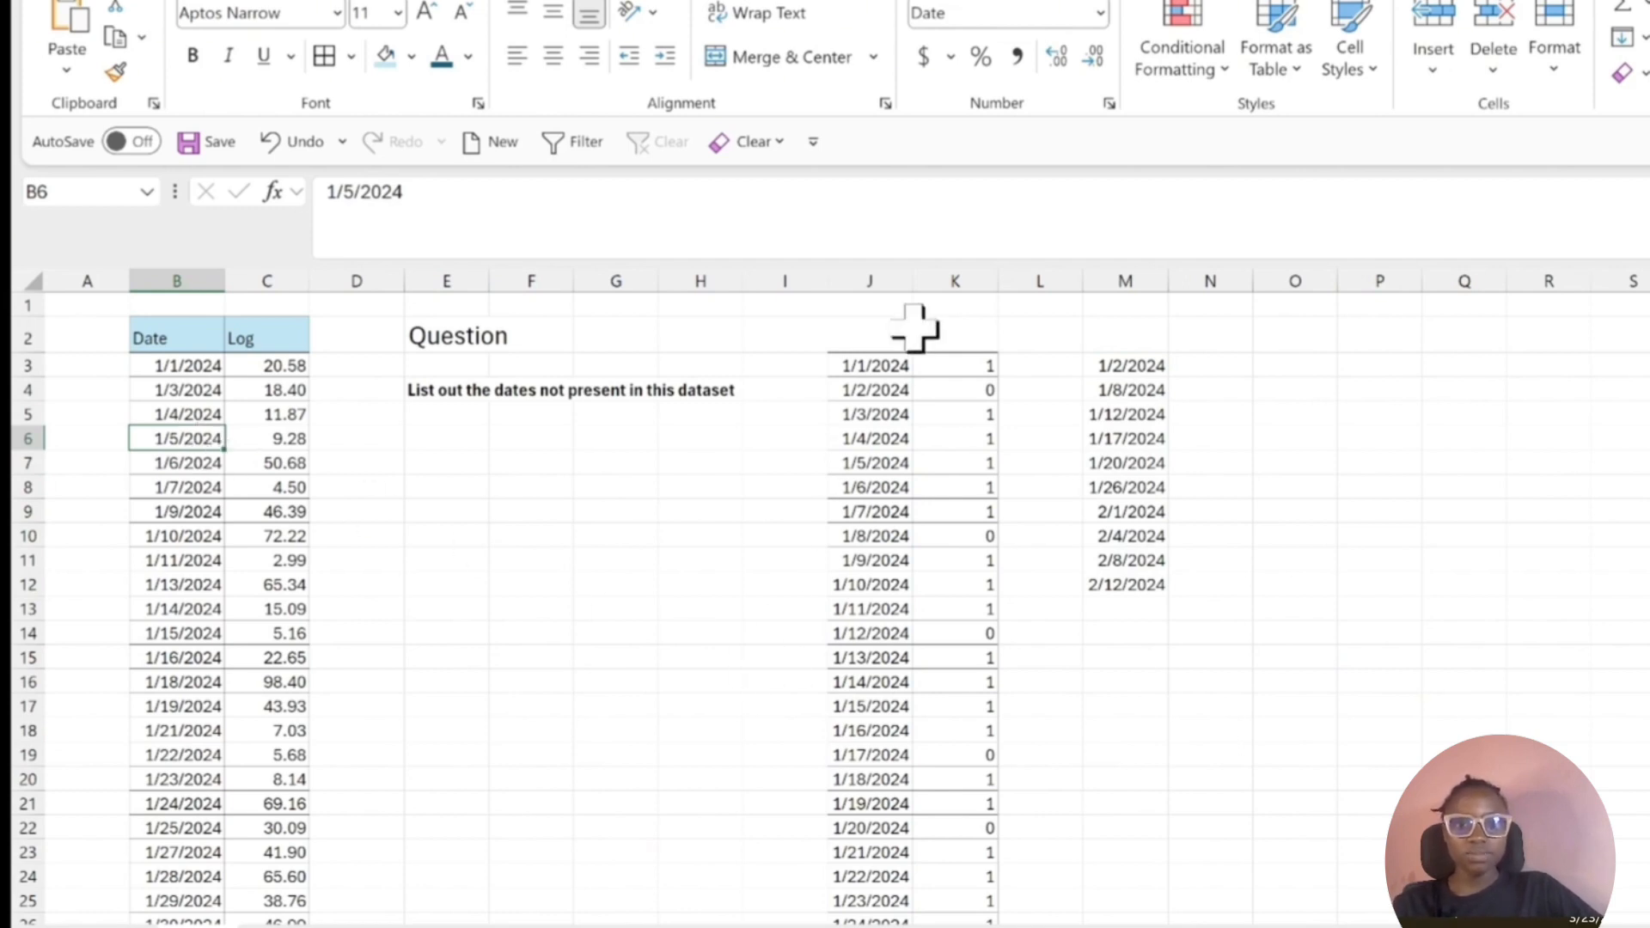
left_click(877, 363)
key("Right")
key("Right")
key("Right")
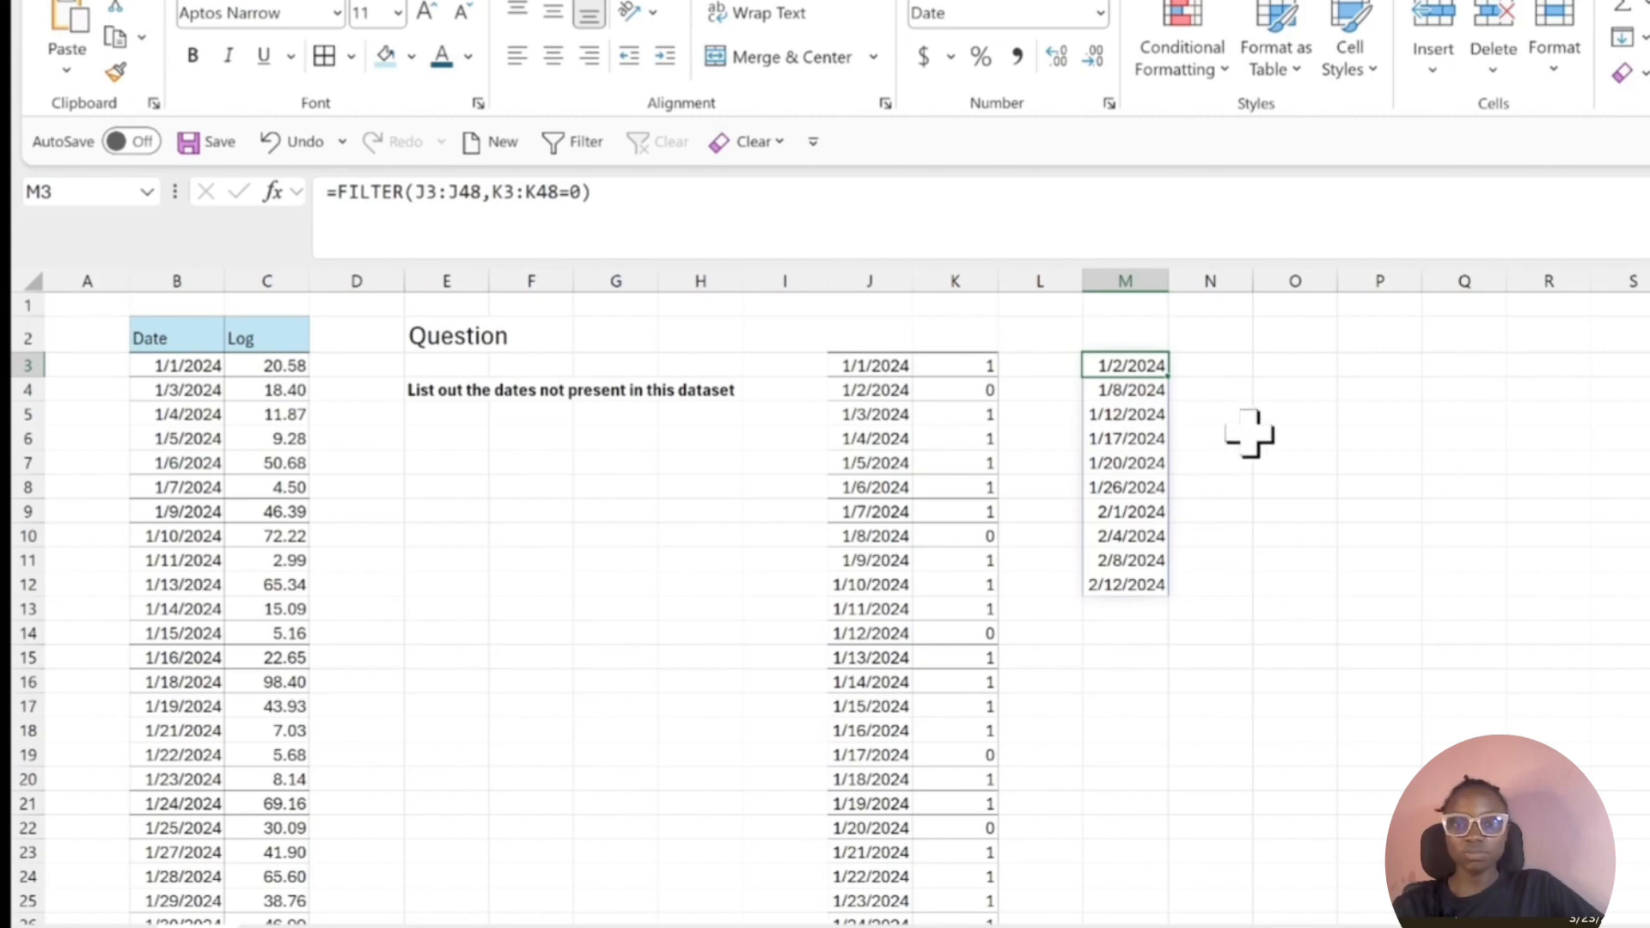
left_click(1379, 365)
type("=seq")
left_click(1525, 464)
left_click(1383, 379)
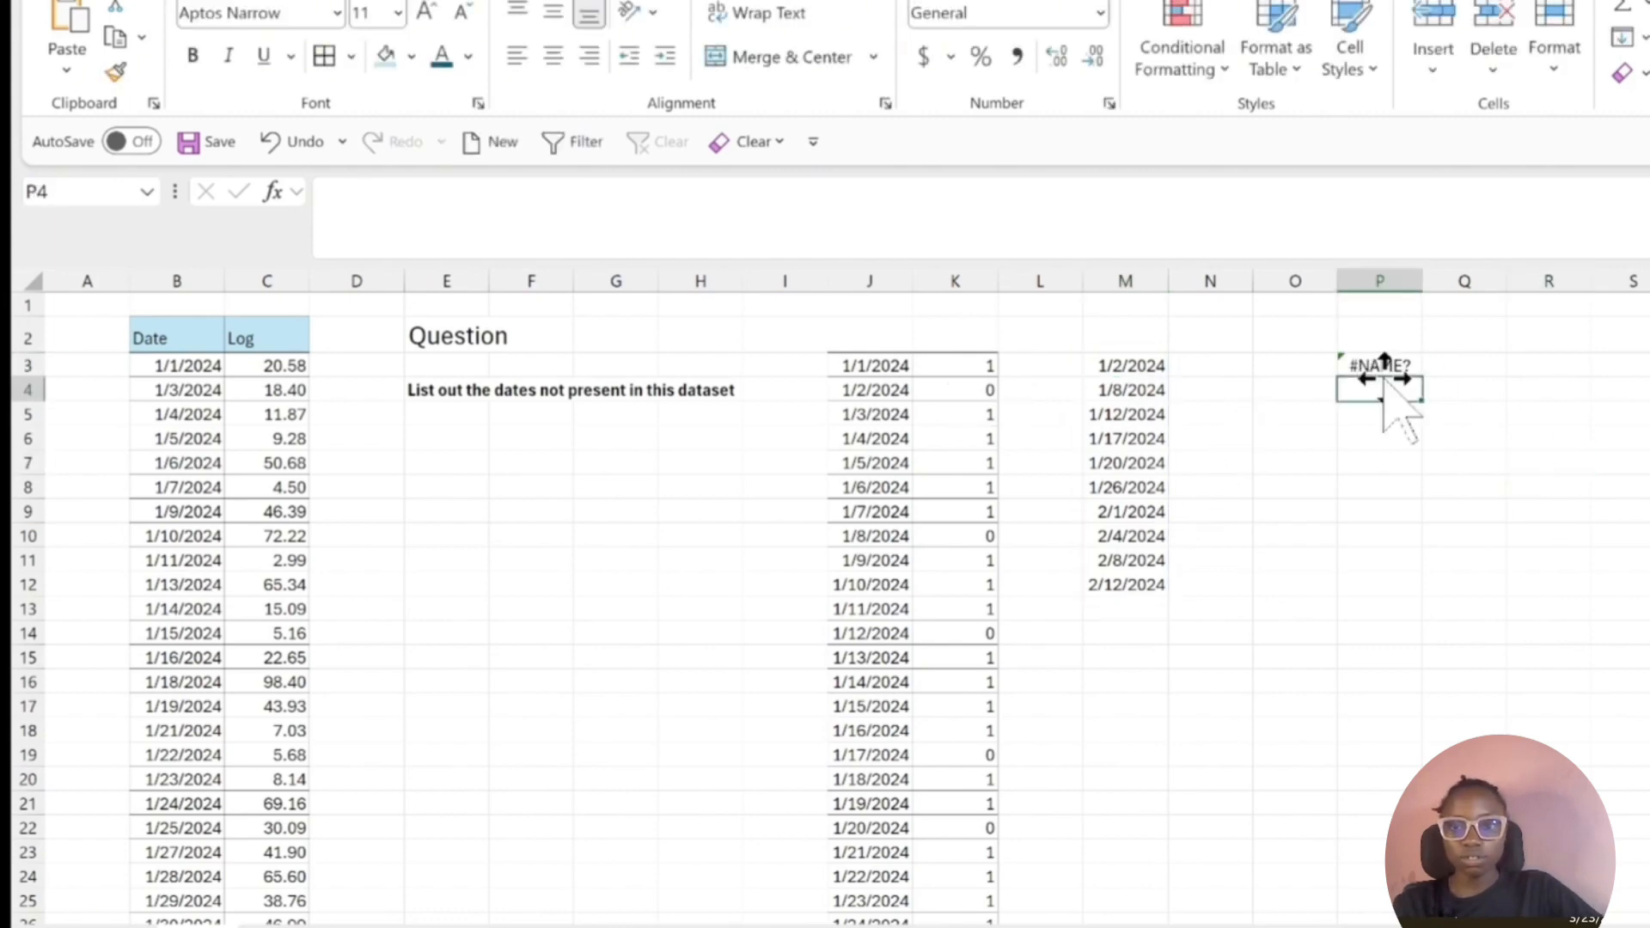
Enter =SEQUENCE(J48-J3+1,,J3,1) in cell P3 to generate the complete daily date series with a formula.
left_click(1384, 367)
type("=se")
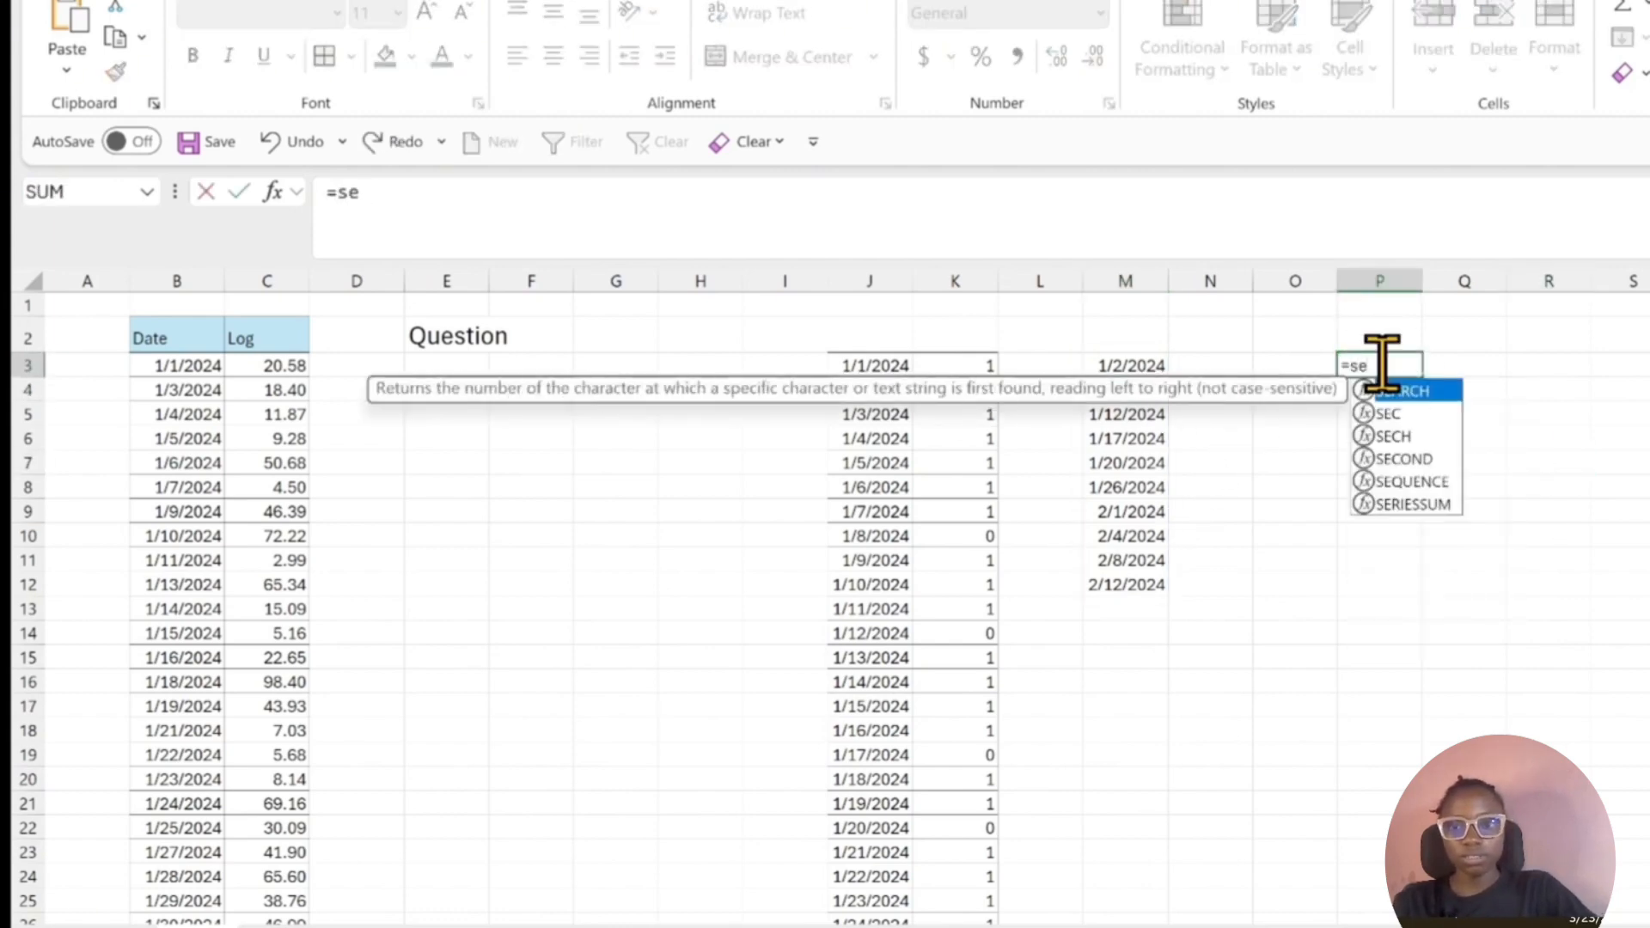
type("q")
key("Tab")
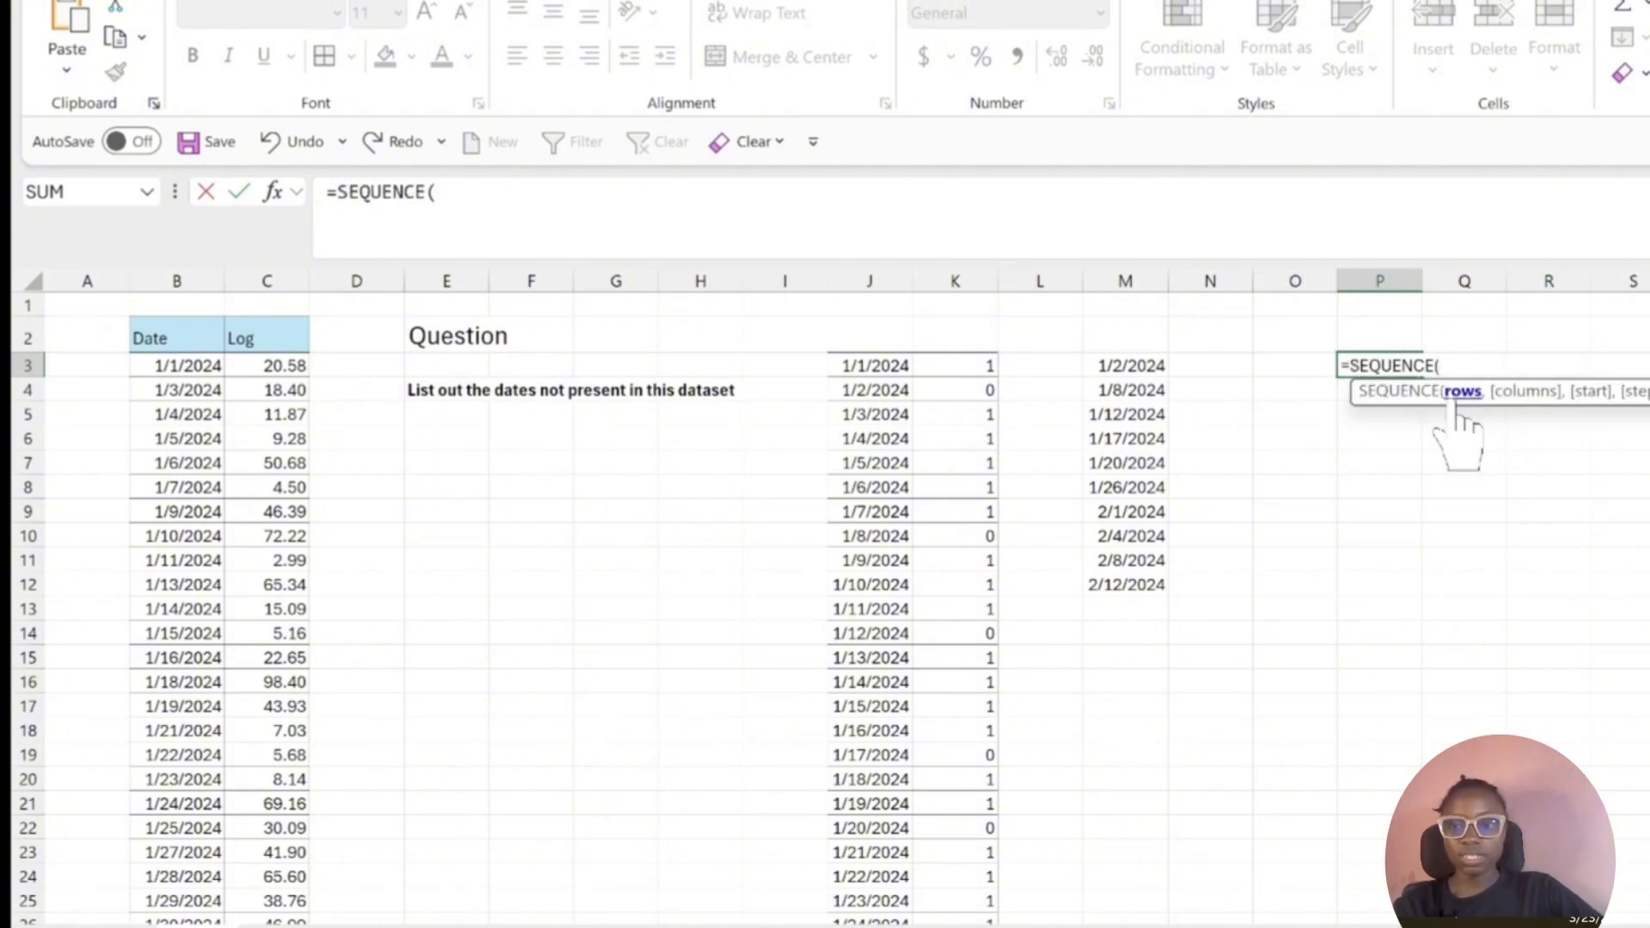
scroll(825, 602, "down", 9)
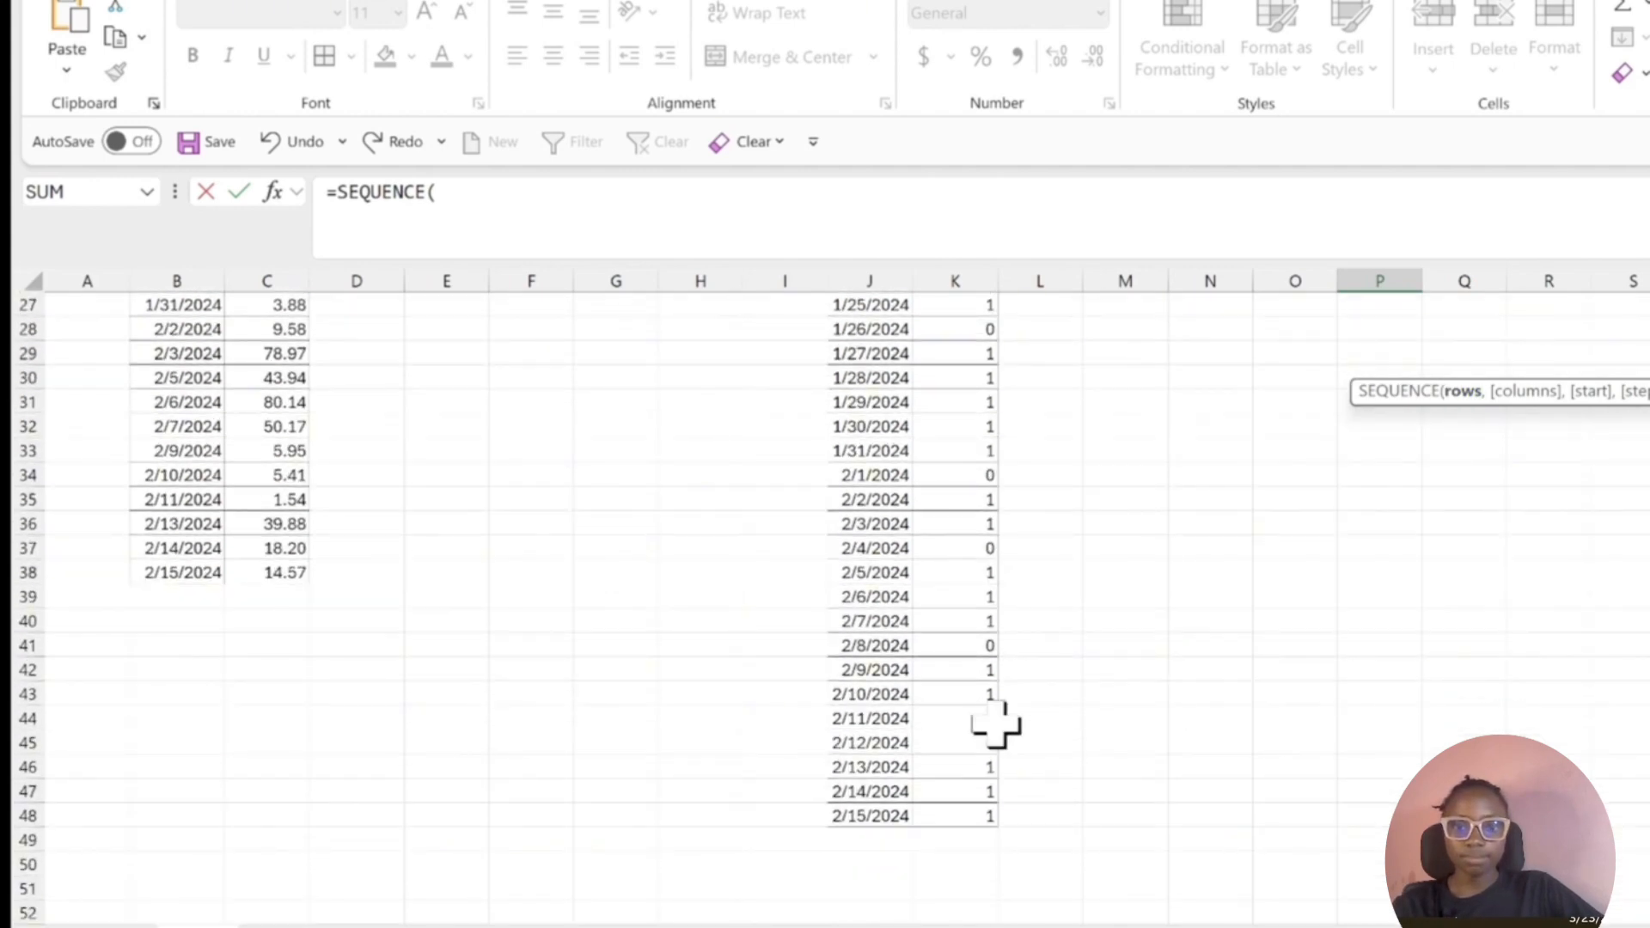
left_click(885, 815)
type("-")
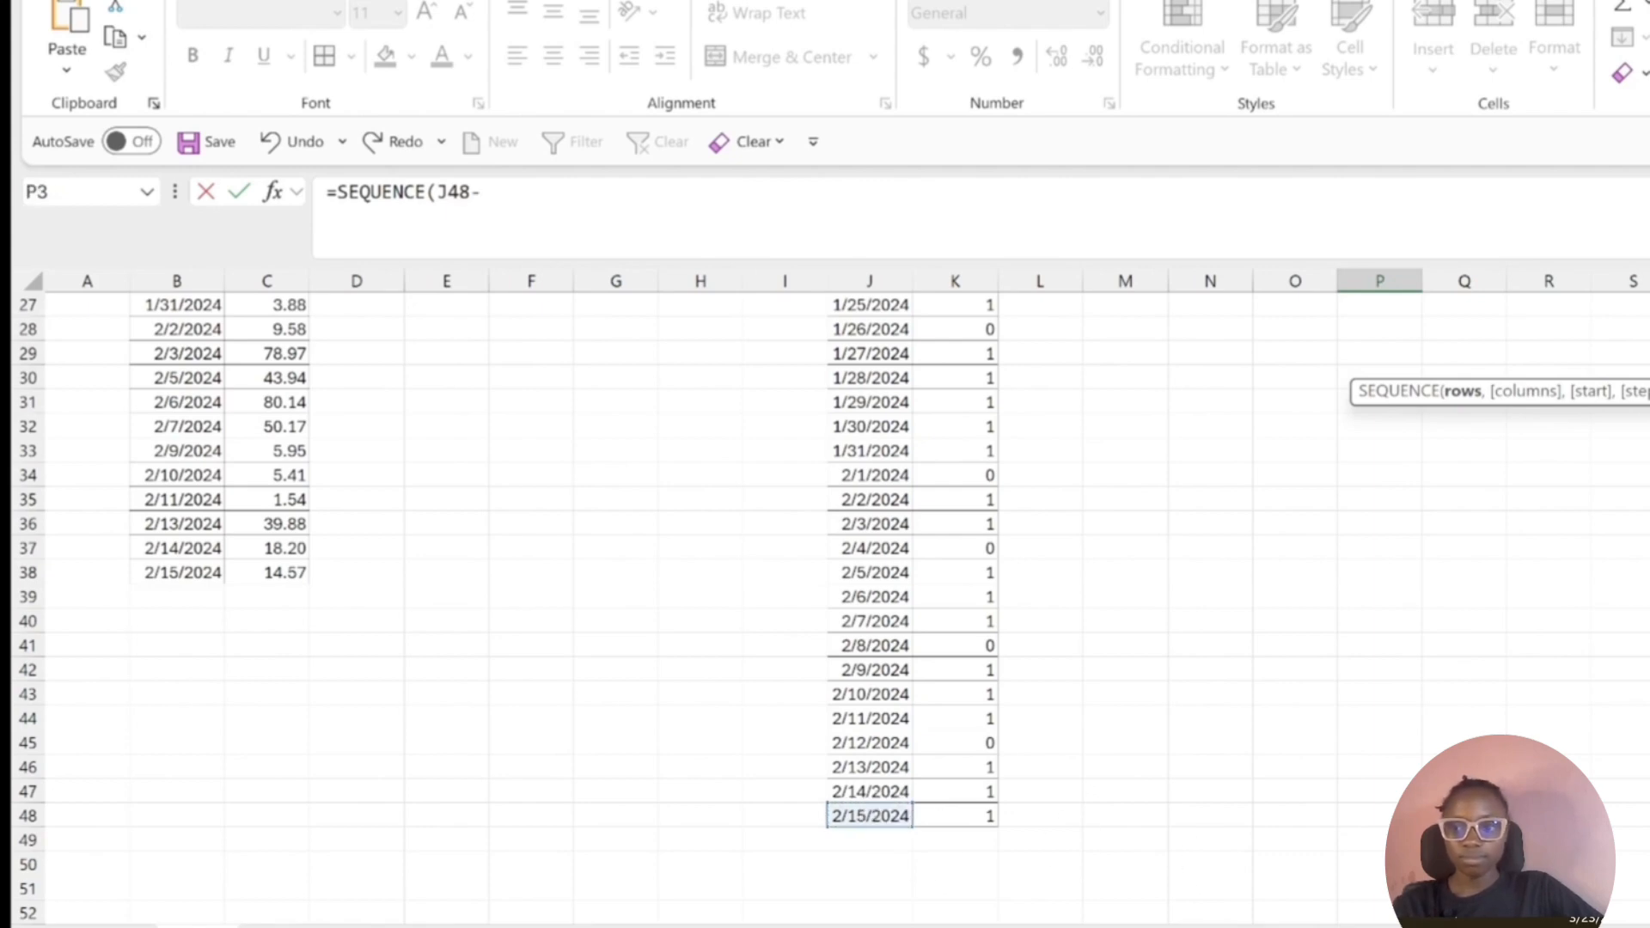
scroll(983, 341, "up", 9)
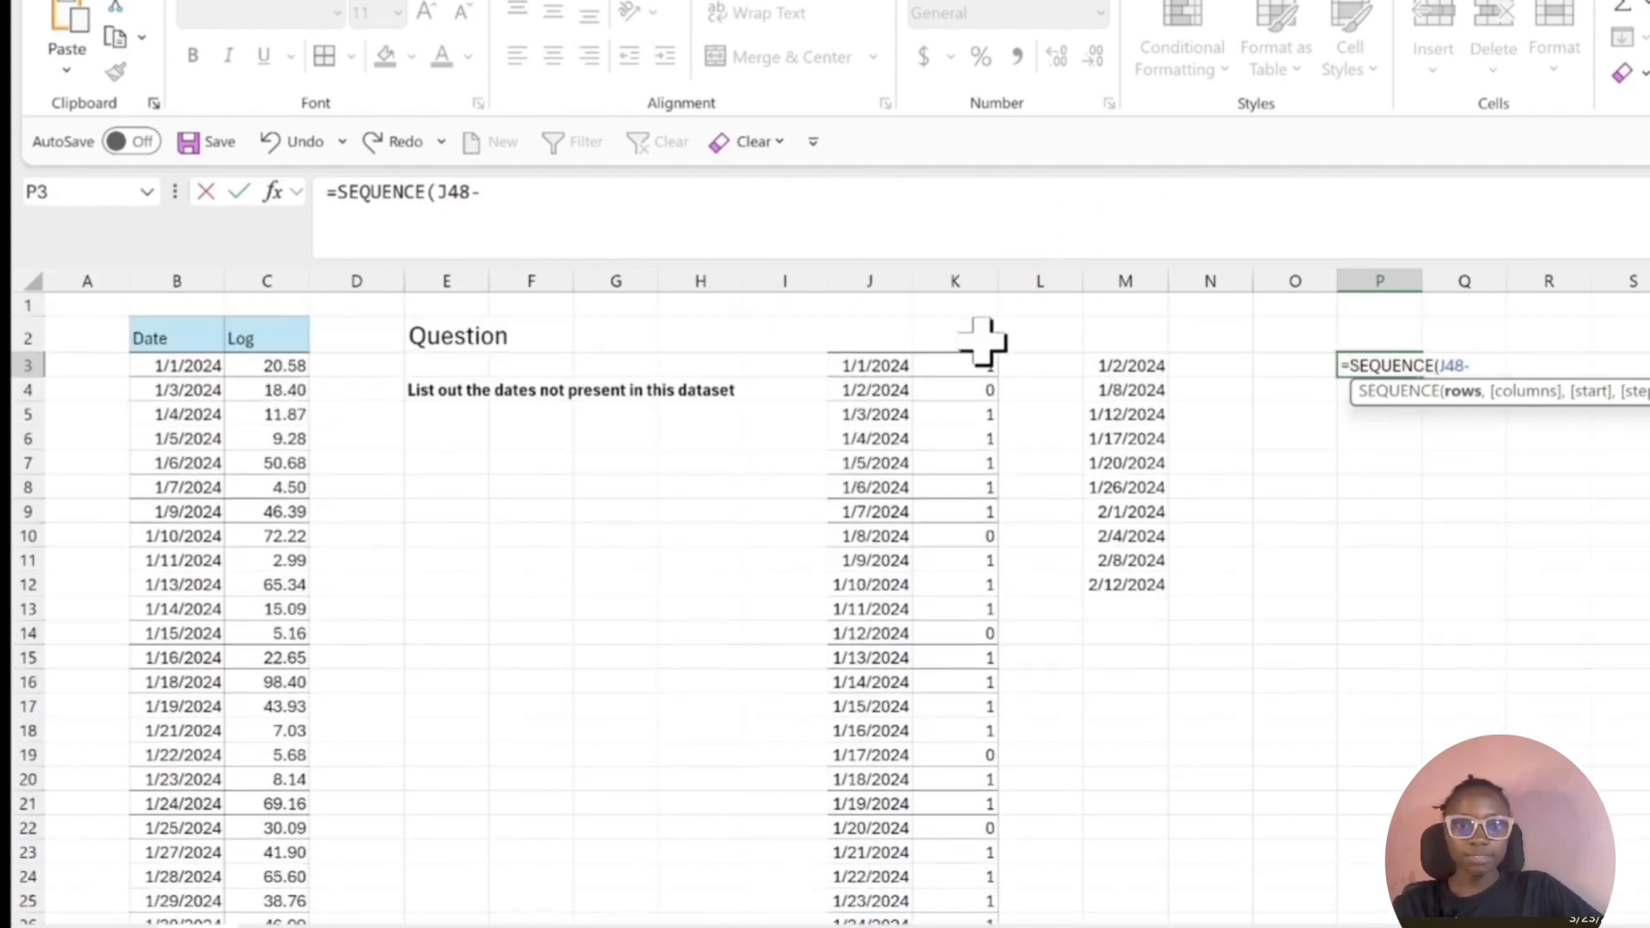
left_click(875, 367)
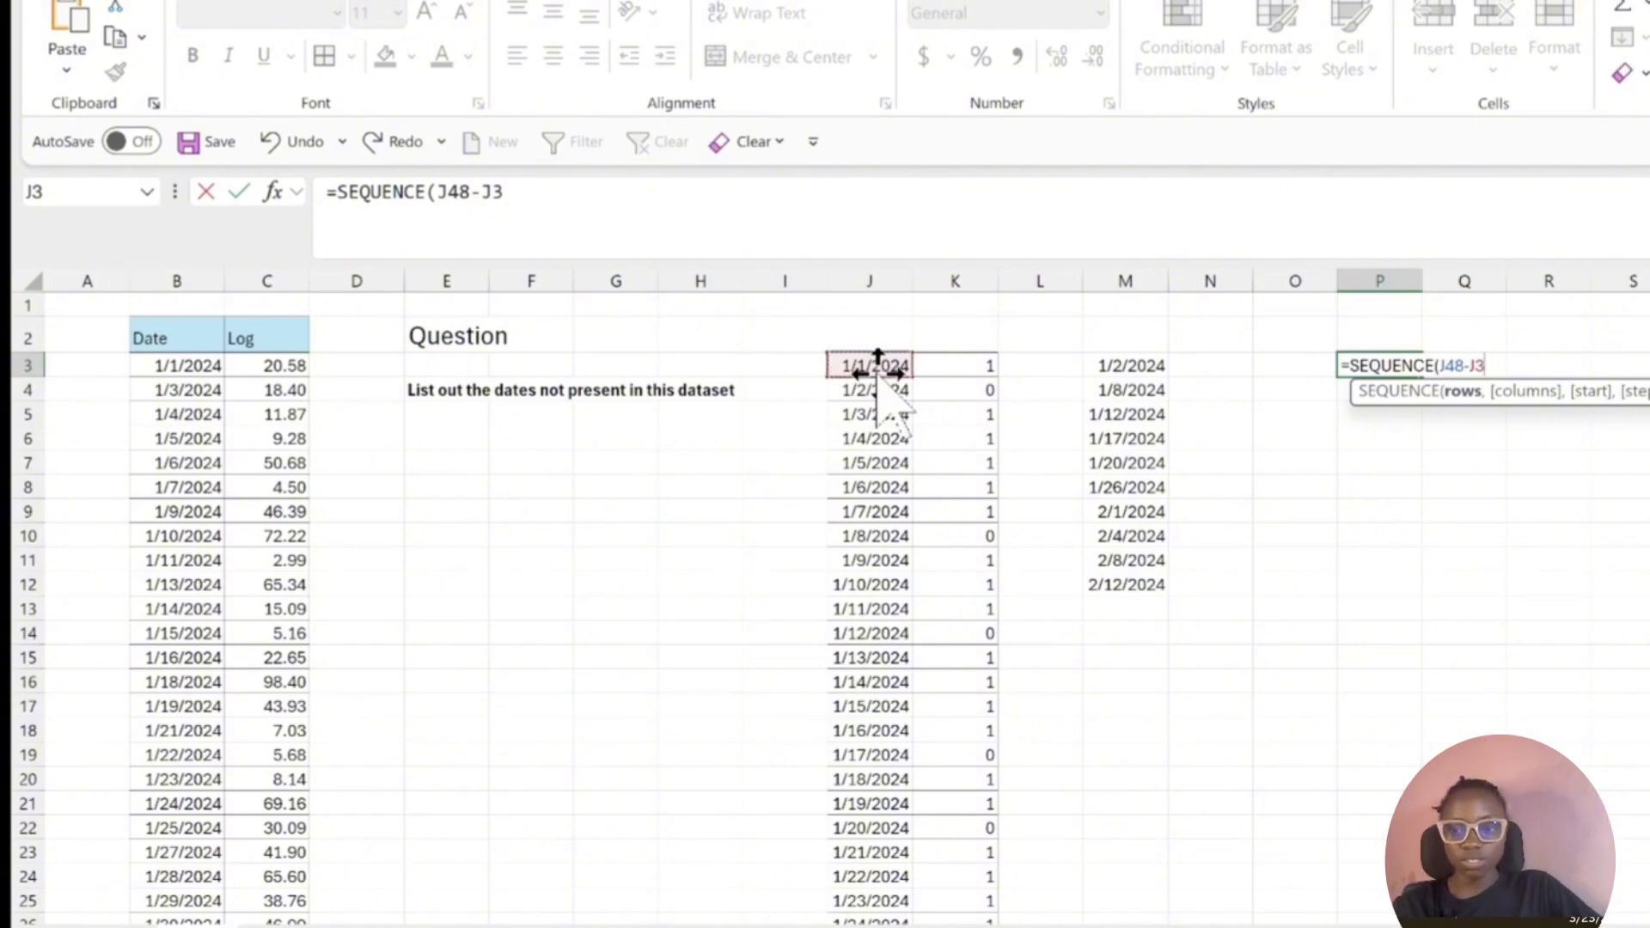
type("+1,")
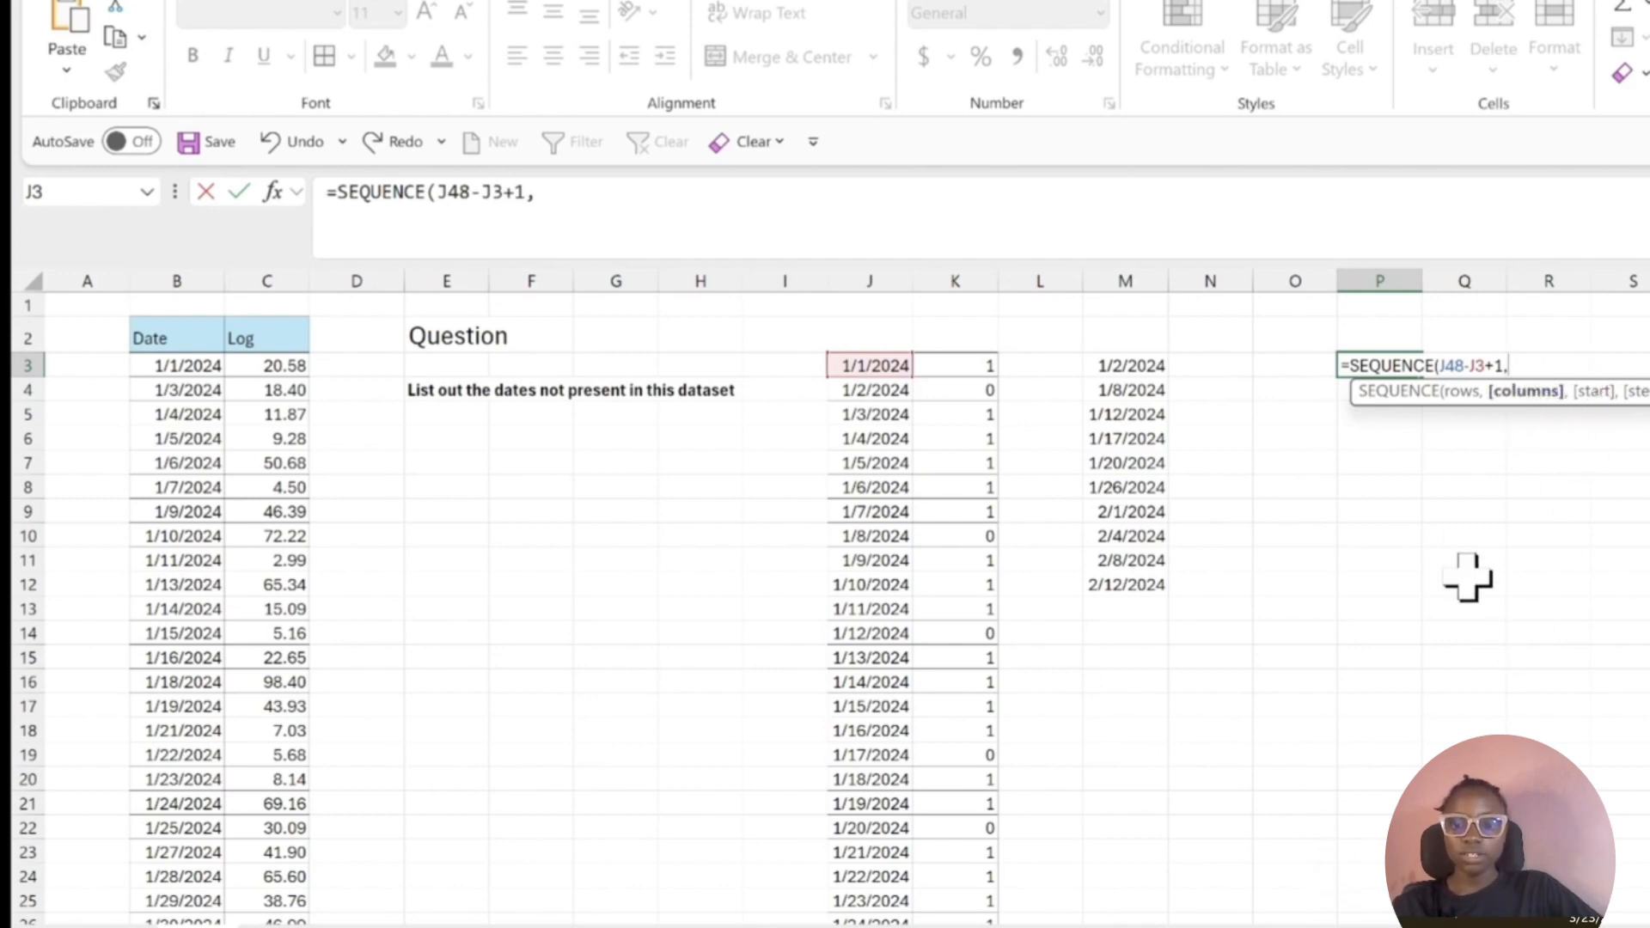
type(",")
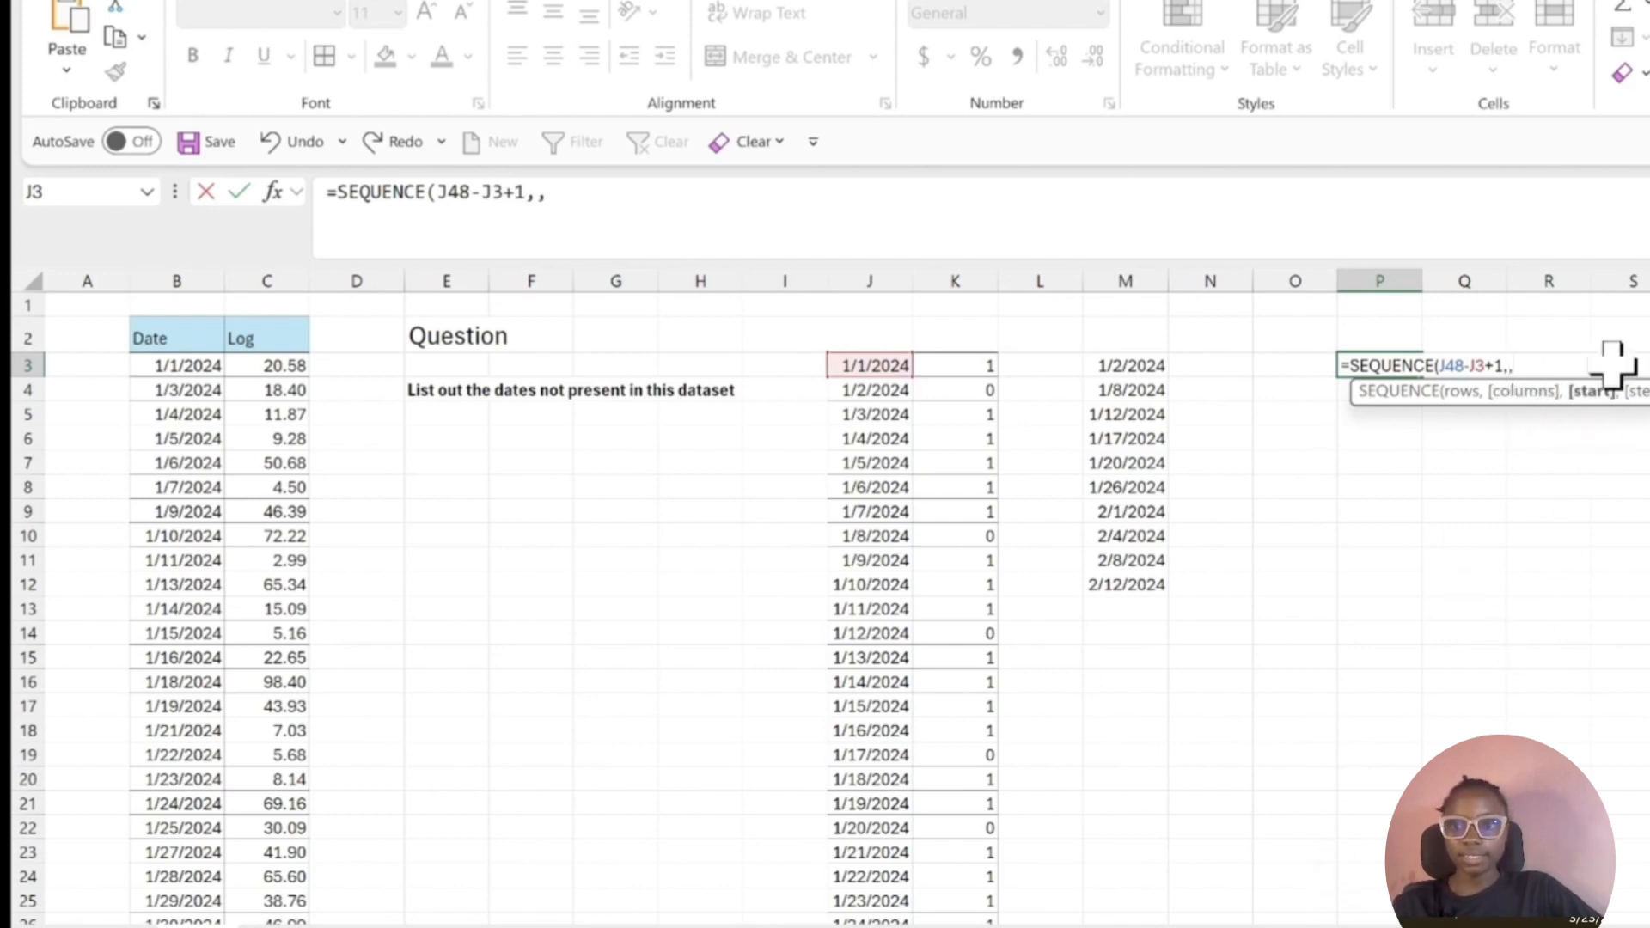
left_click(876, 363)
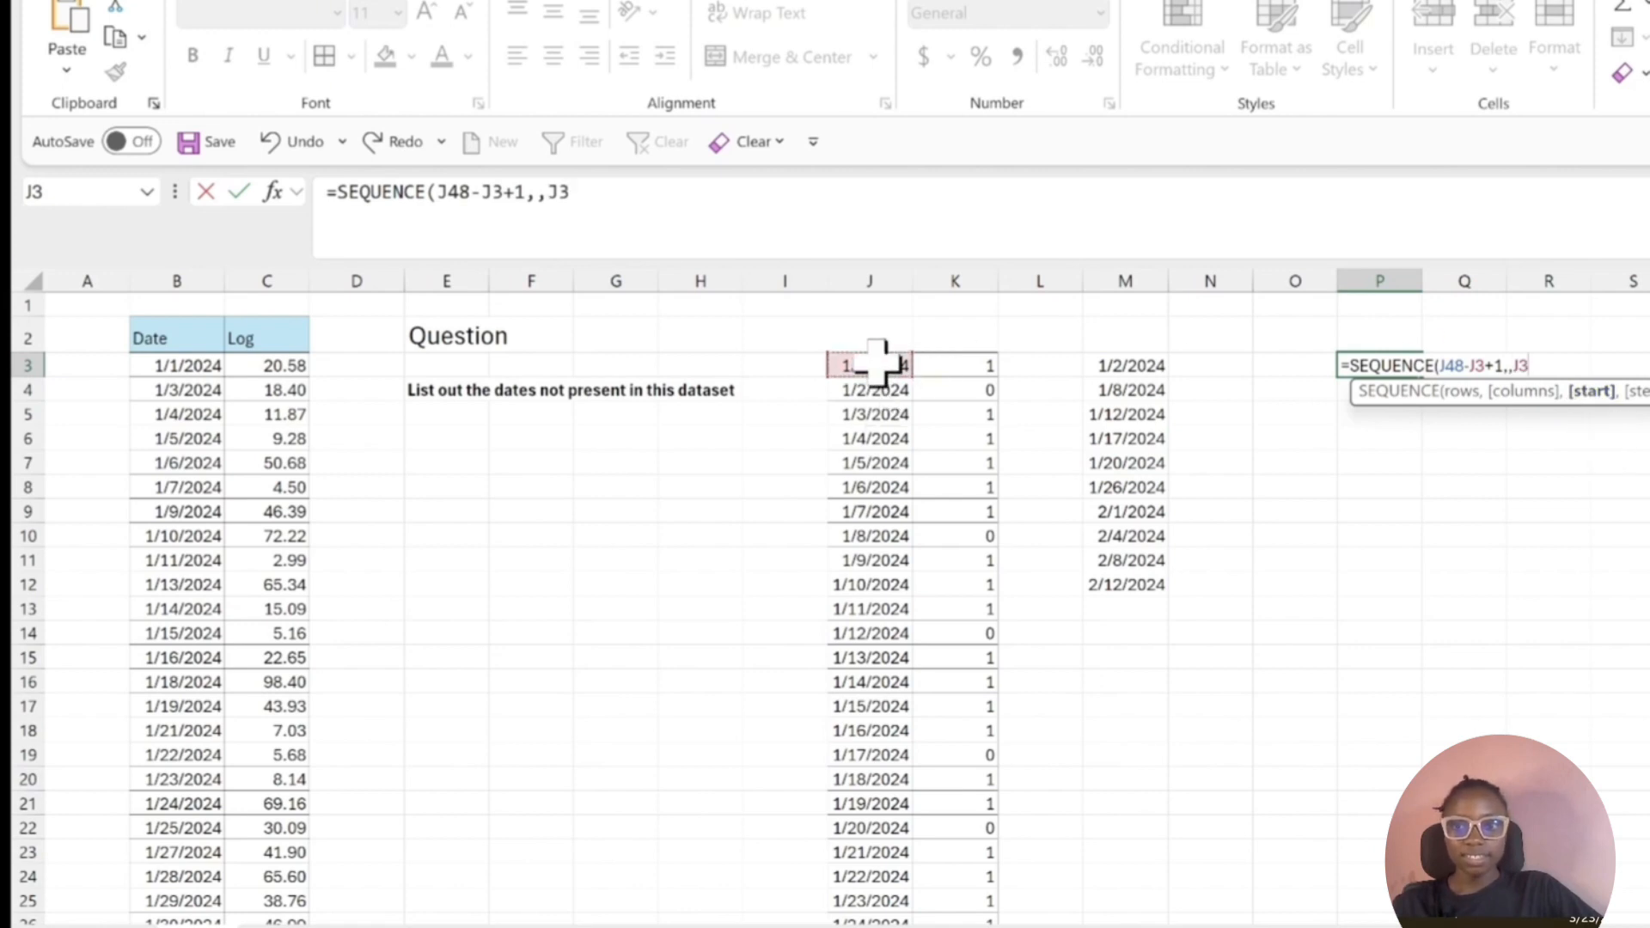
type(",1")
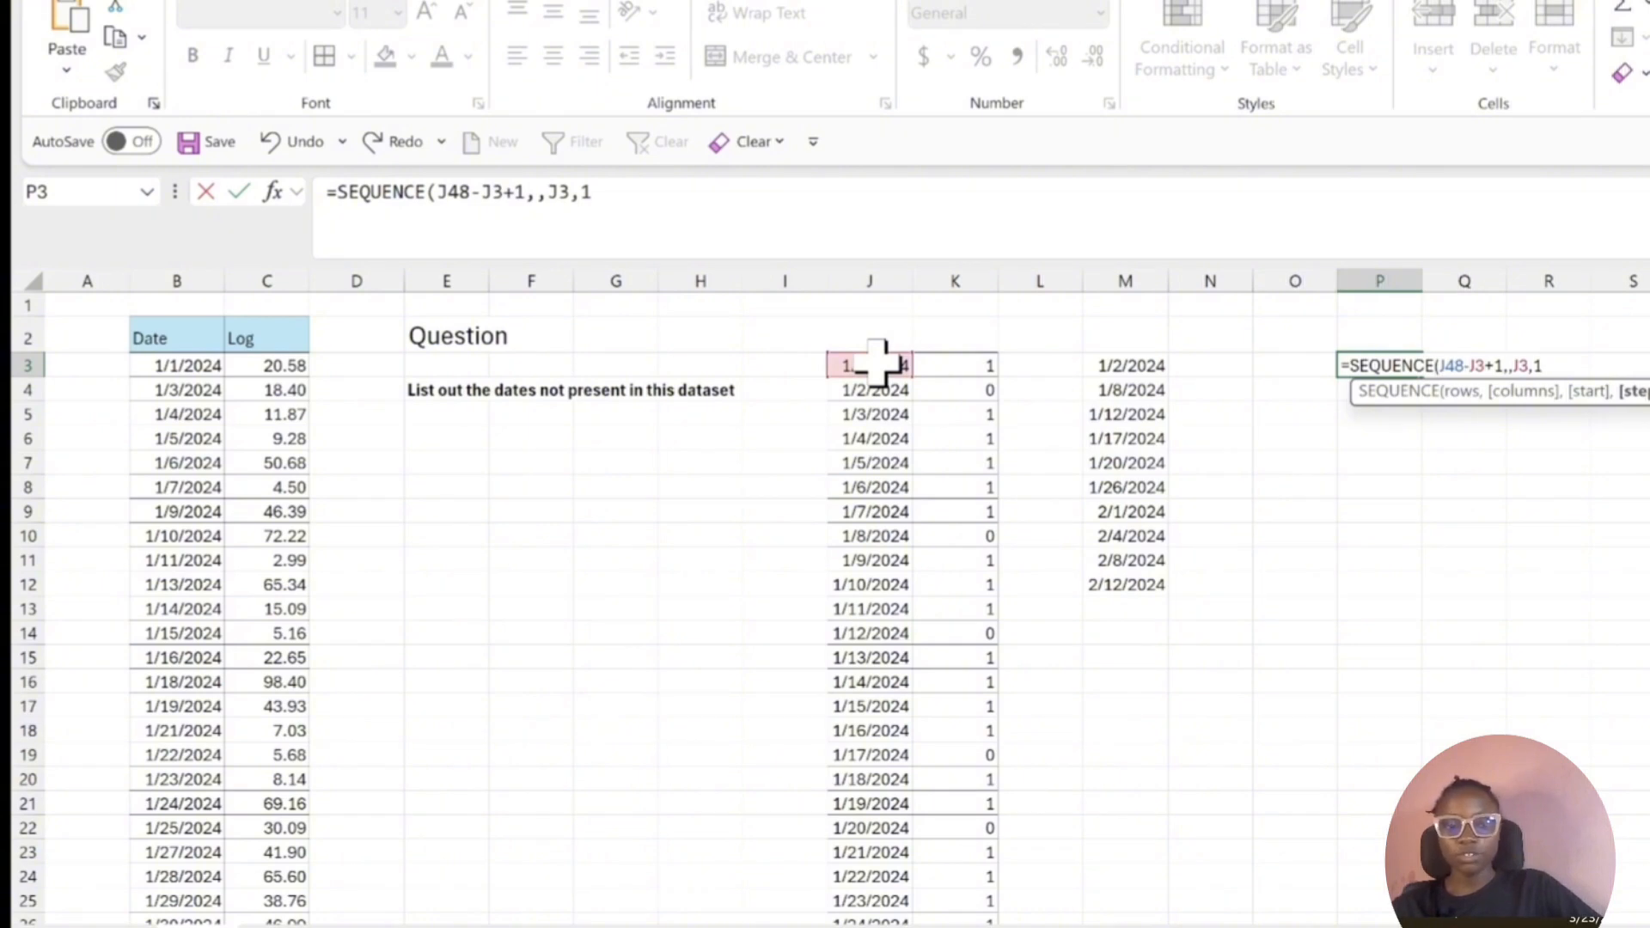
type(")")
key("Return")
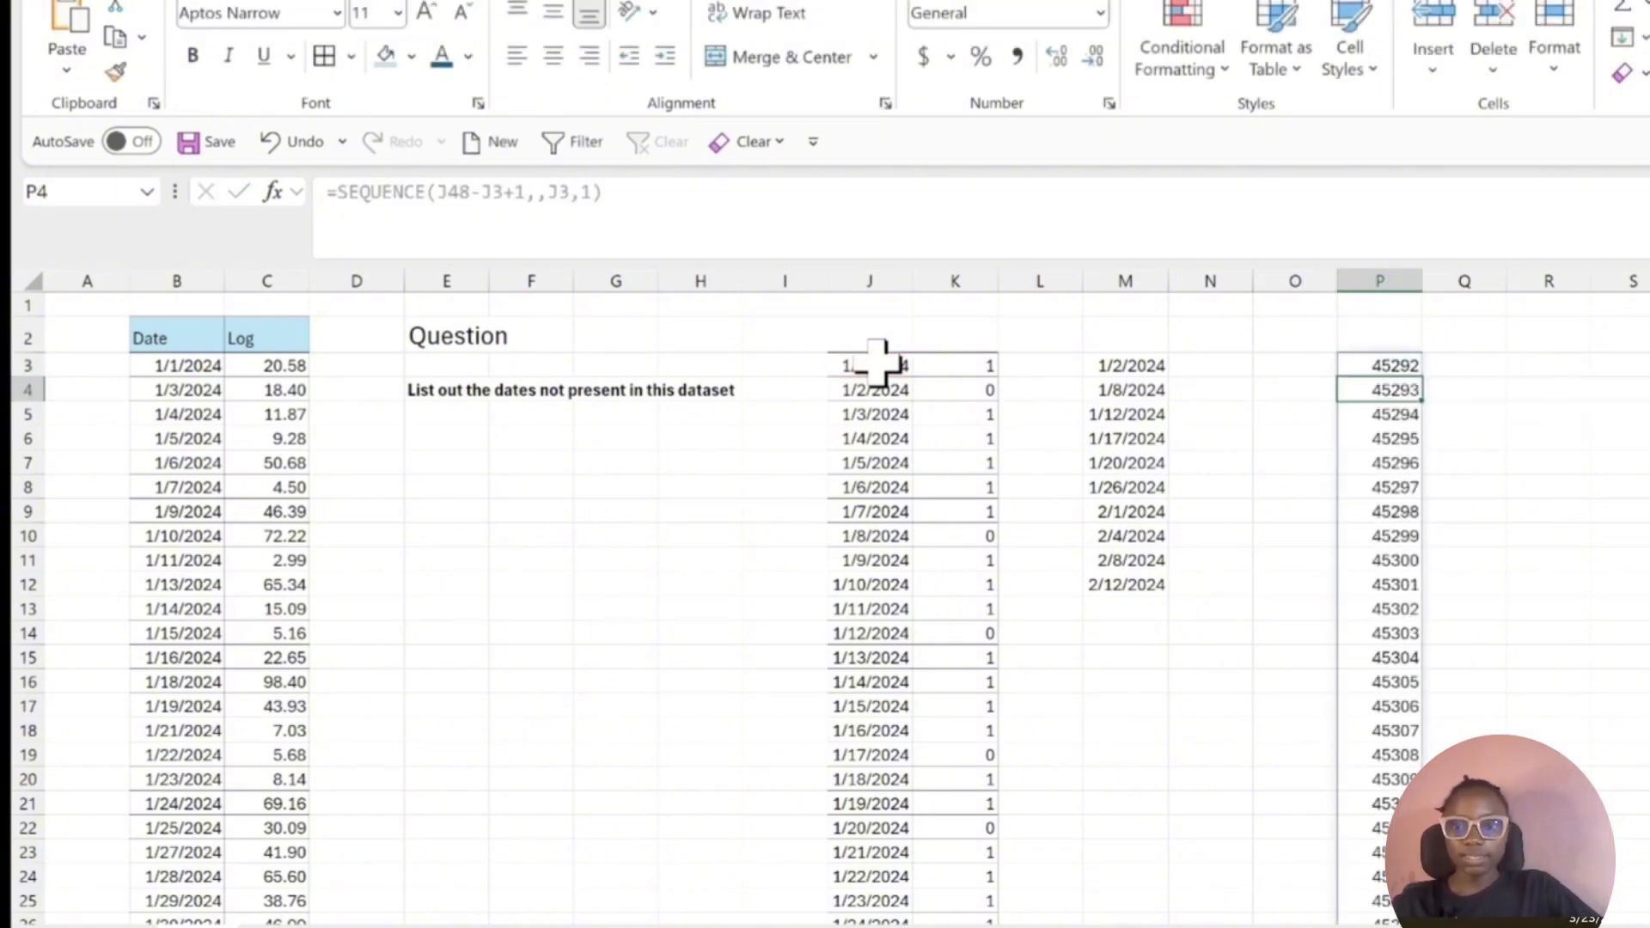
Format the entire SEQUENCE result starting at P3 as Short Date and check the generated dates.
key("Up")
key("ctrl+shift+Down")
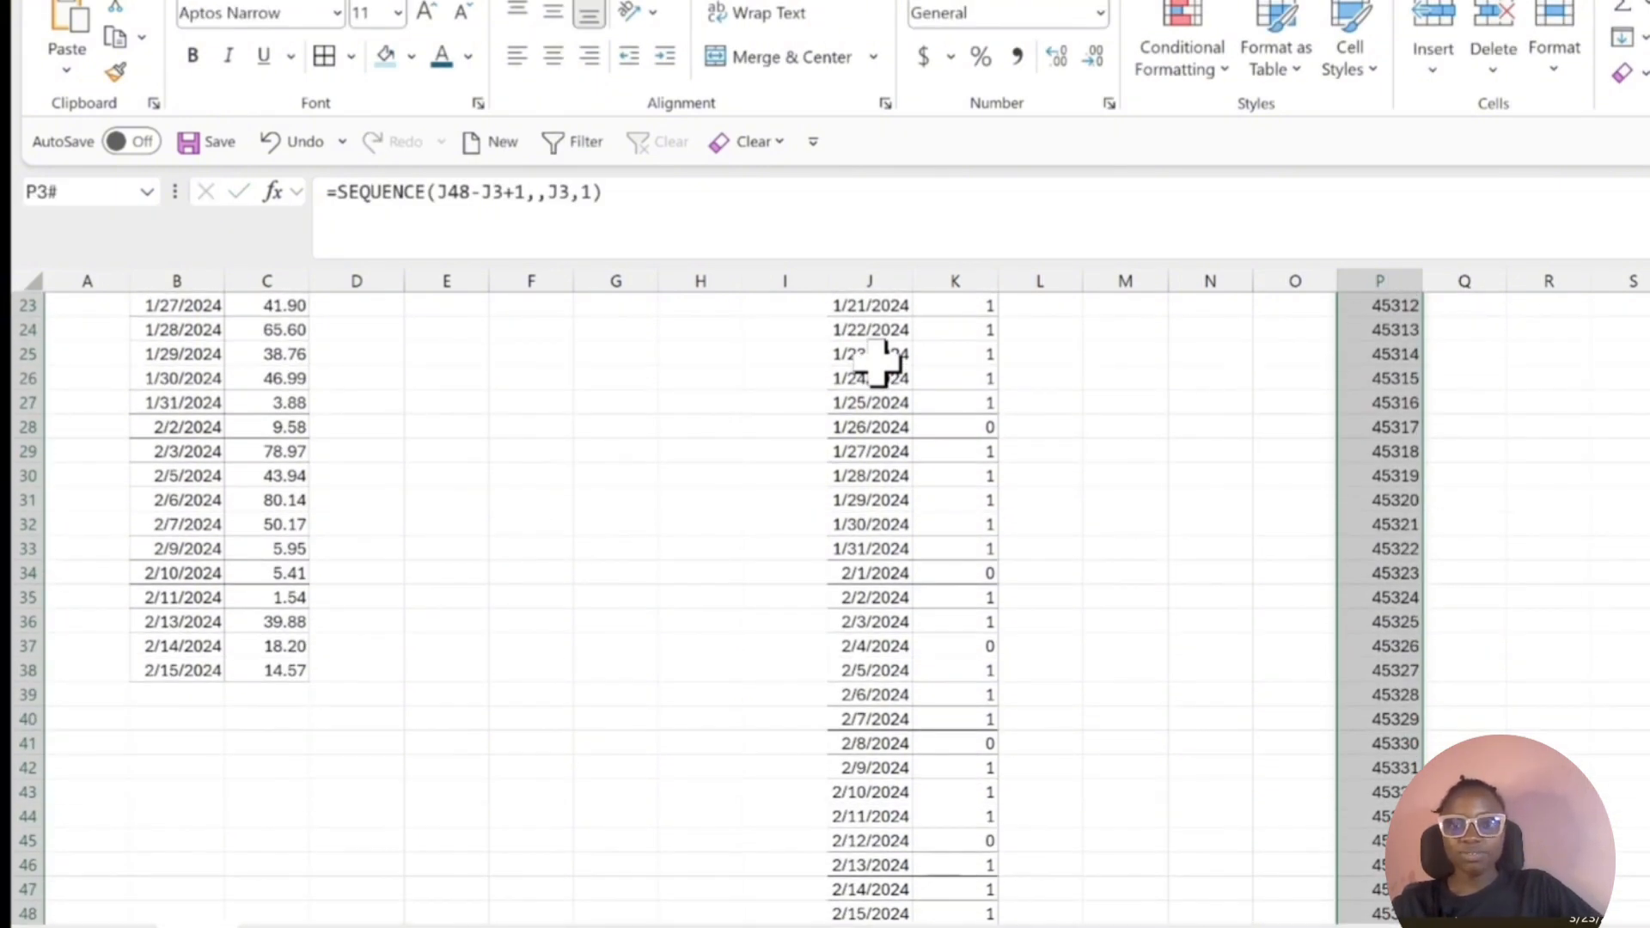
left_click(1100, 14)
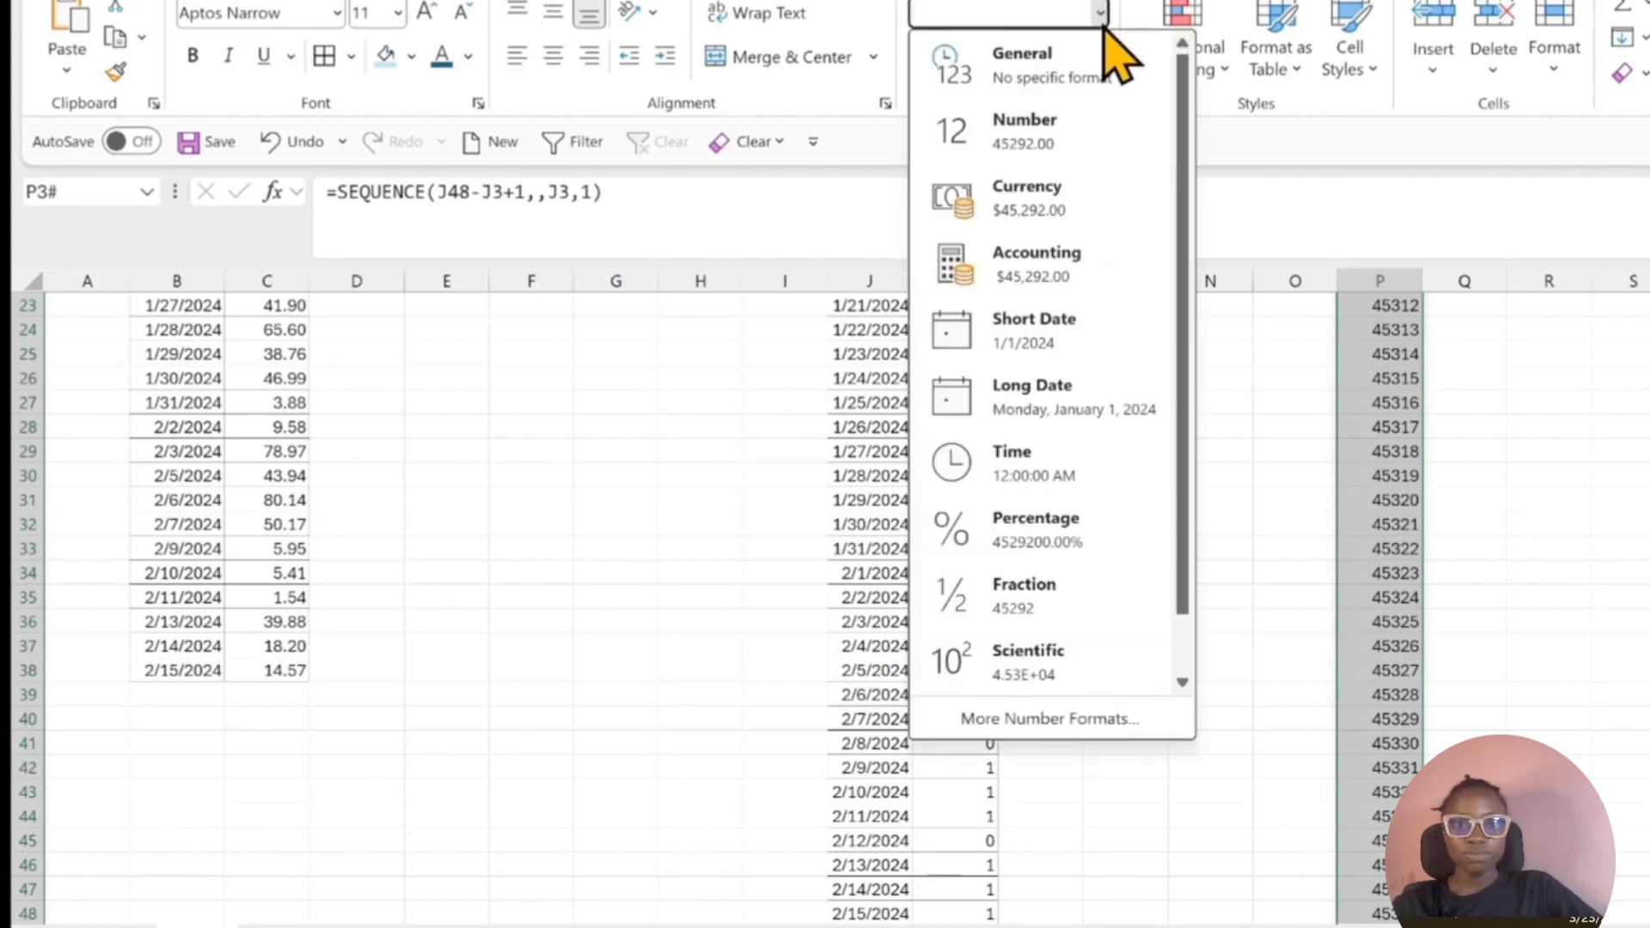
left_click(1085, 340)
left_click(1397, 461)
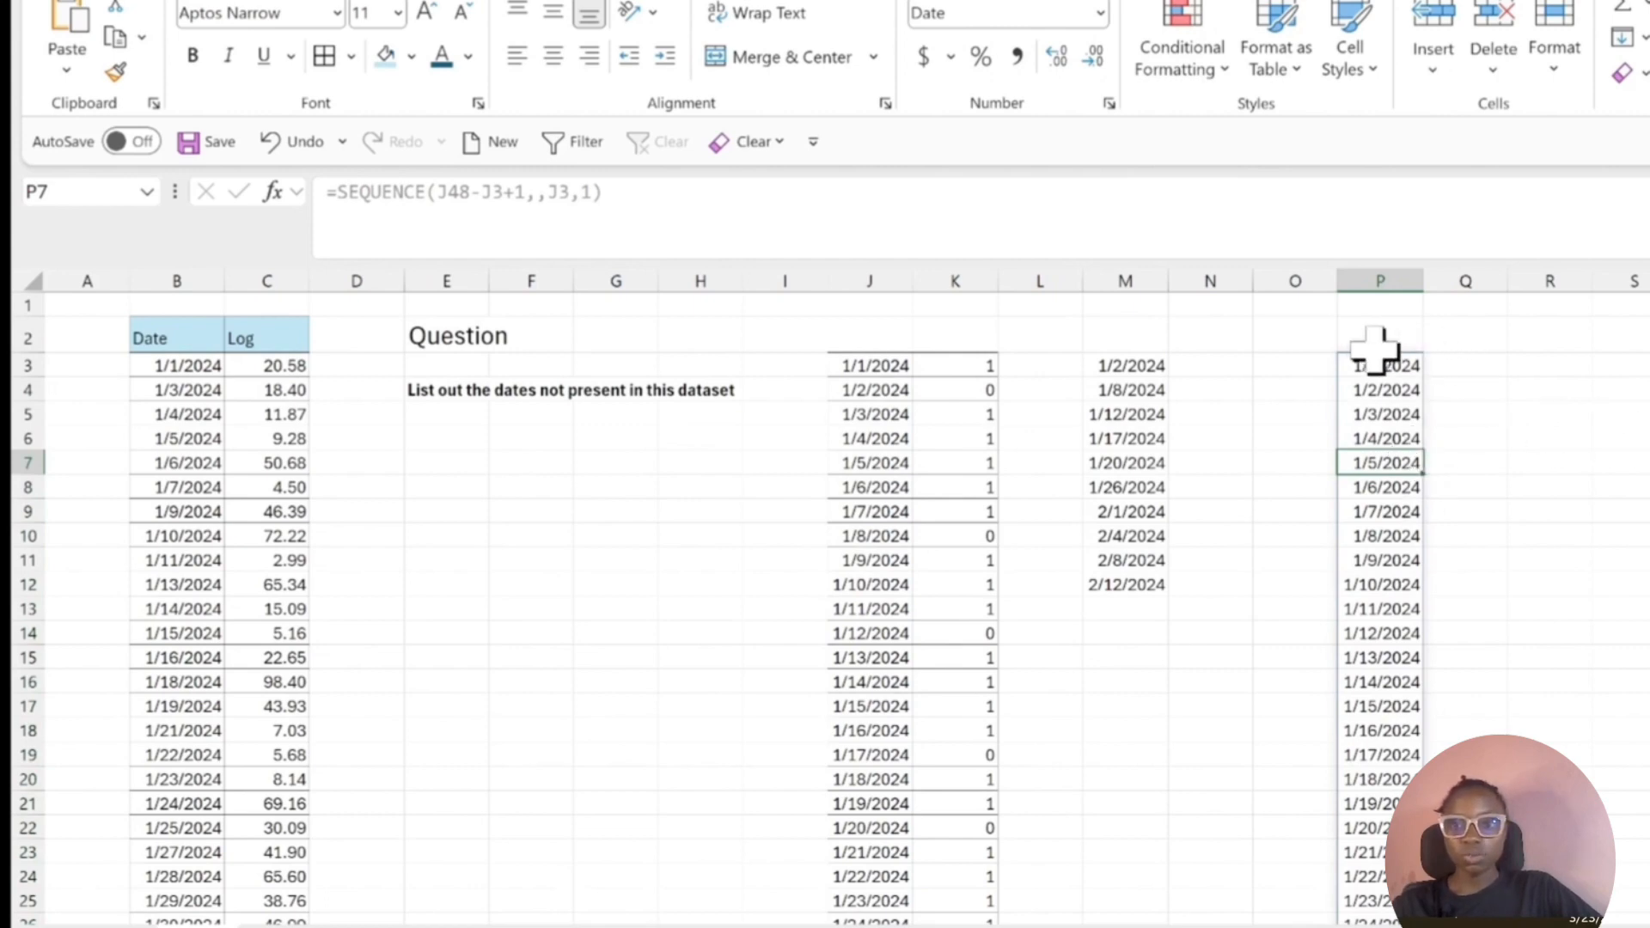
left_click(1466, 356)
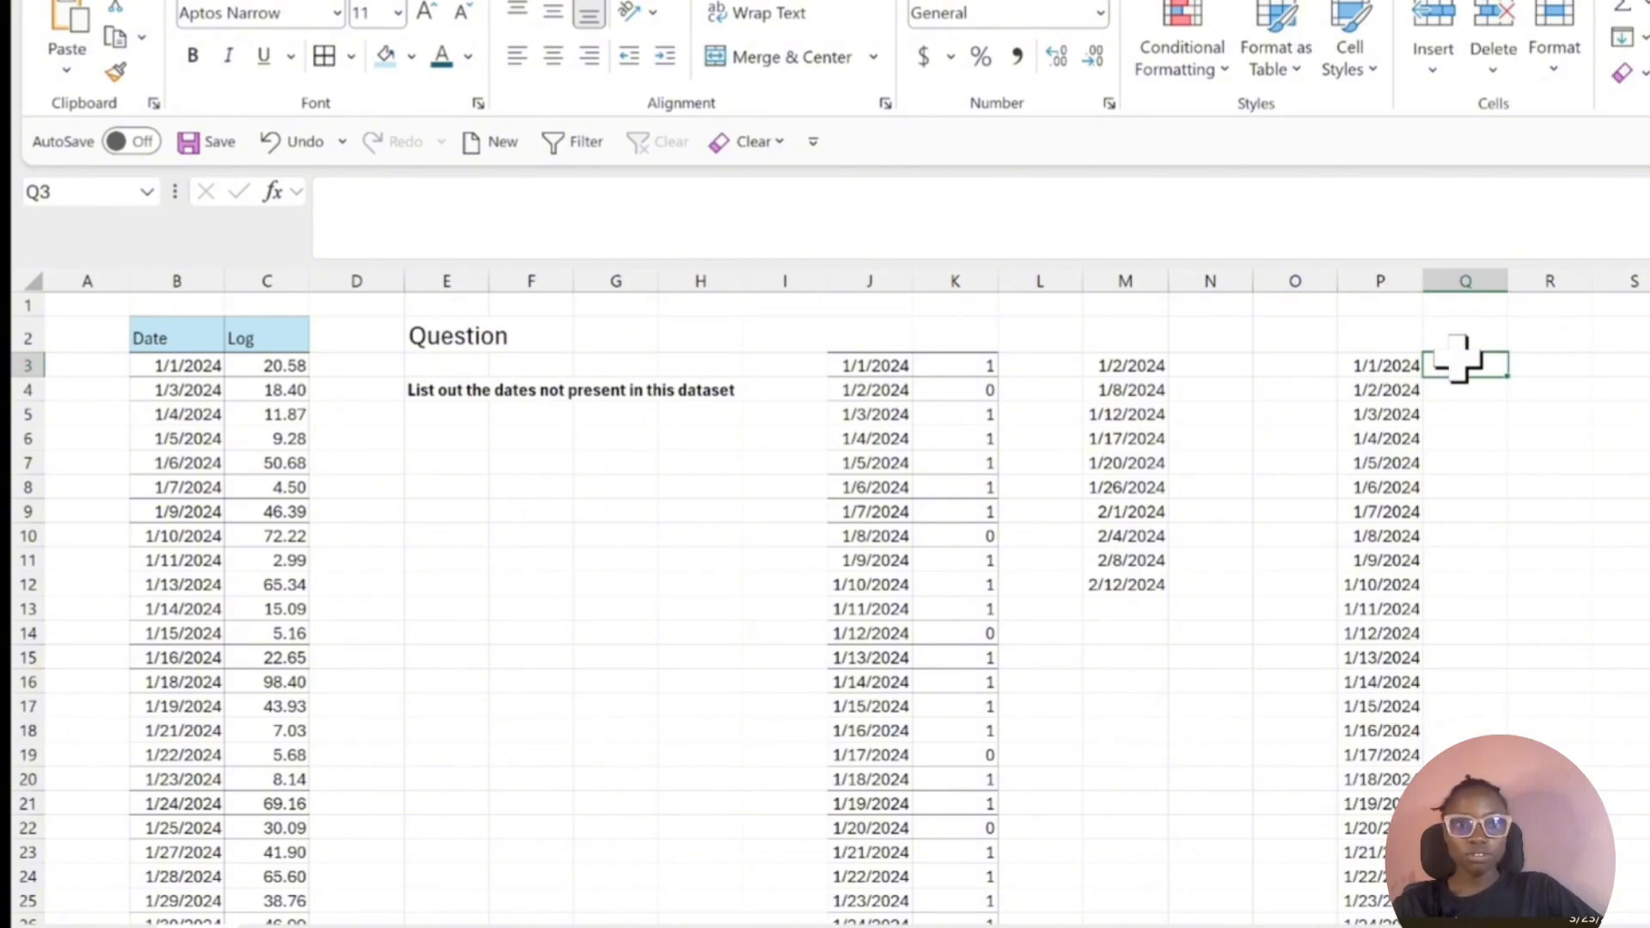
left_click(1388, 365)
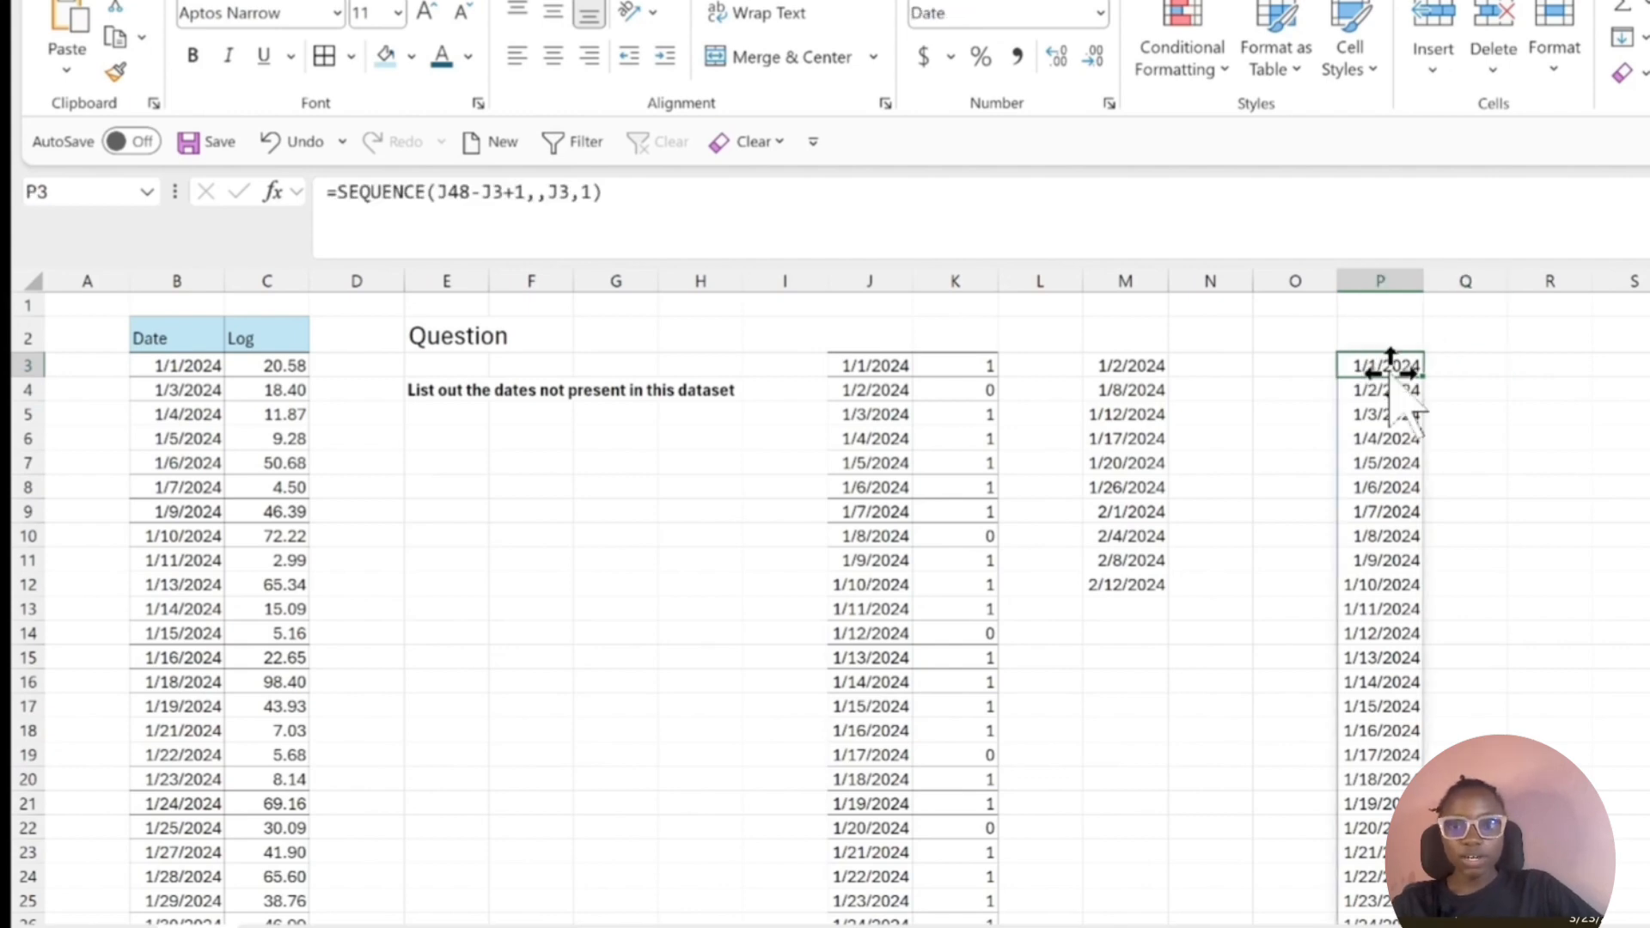
Copy the SEQUENCE expression from P3 without its equals sign and clear the formula from the cell.
left_click_drag(692, 219, 338, 206)
key("ctrl+c")
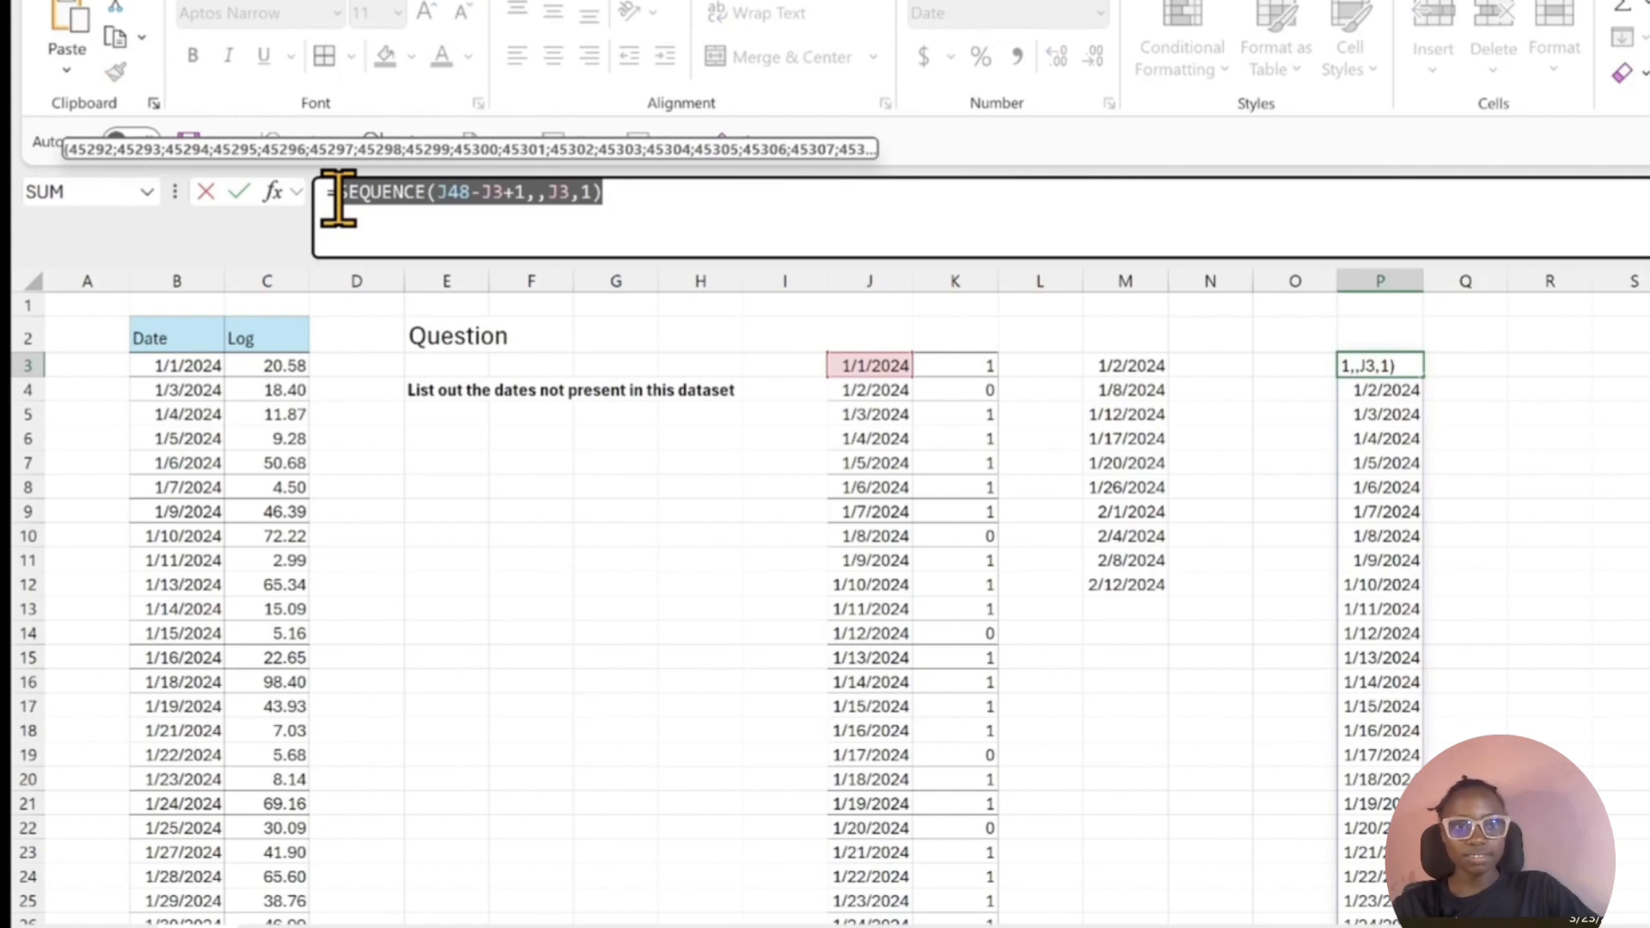
key("BackSpace")
key("BackSpace")
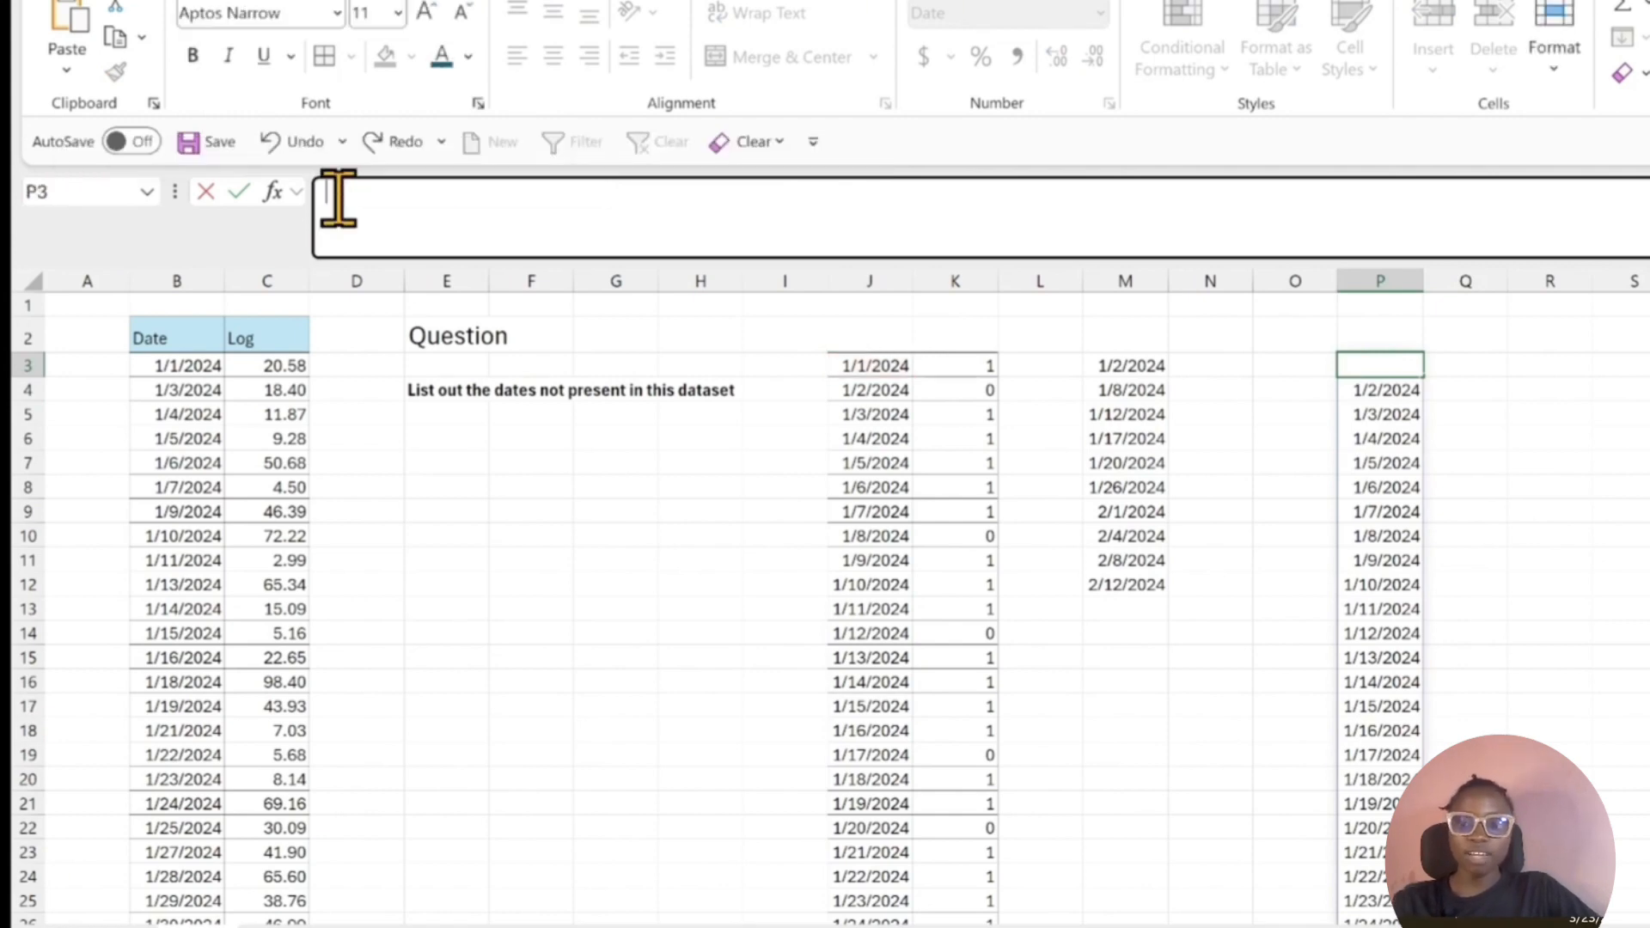
key("Return")
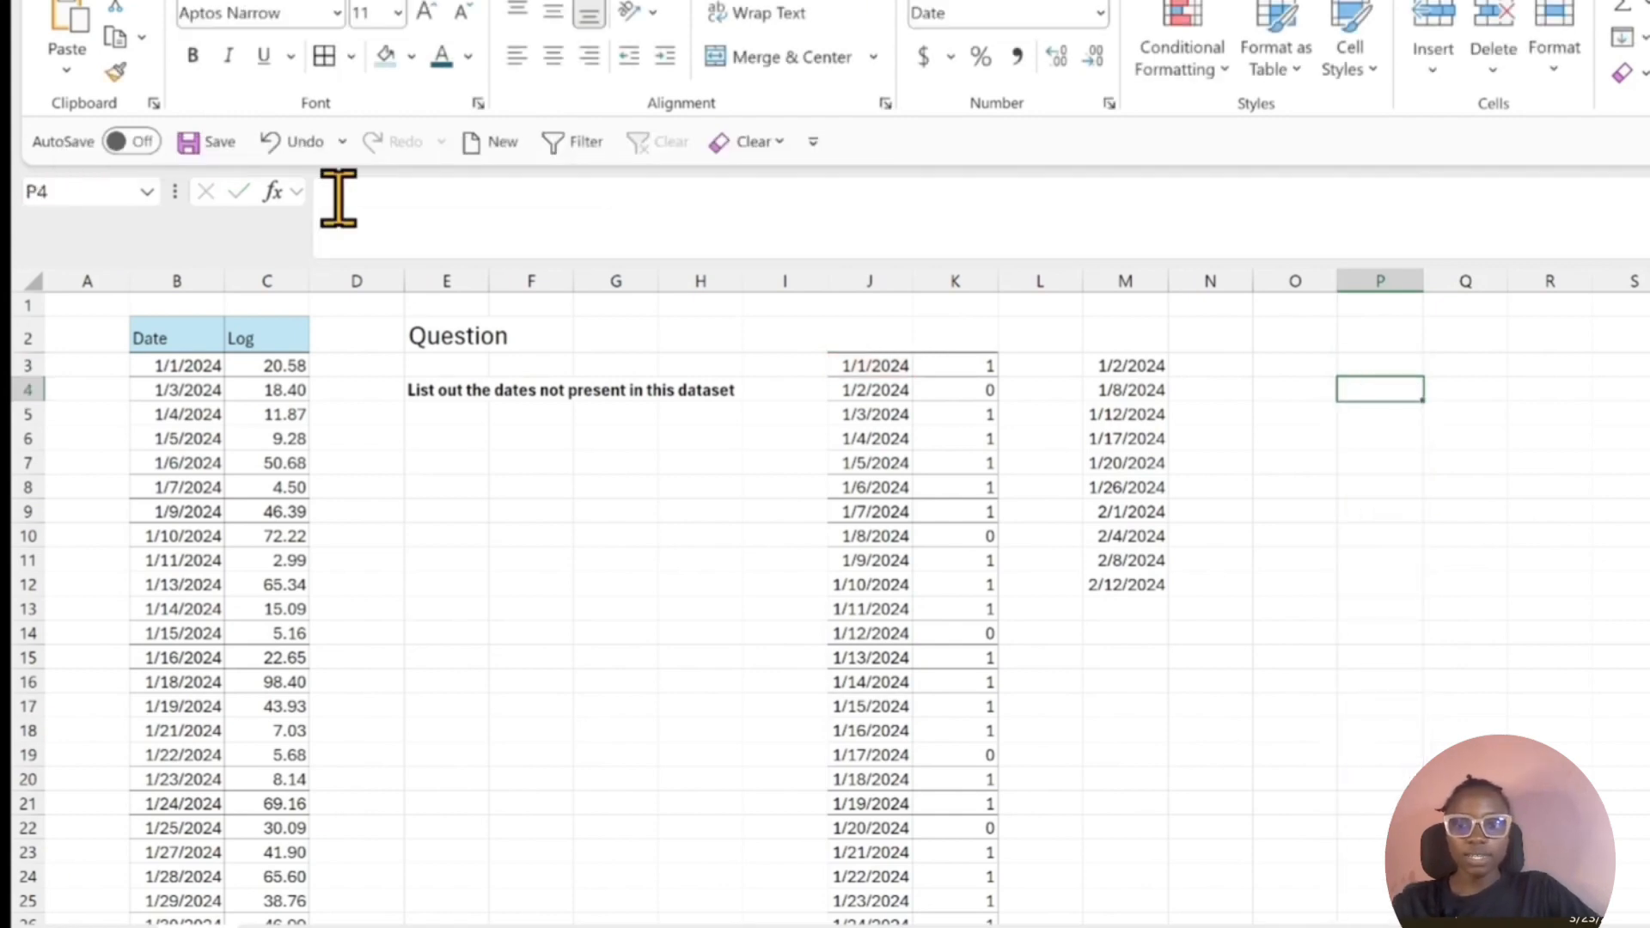
Start a COUNTIF formula in cell P3 with the dataset dates B3:B38 as its range.
left_click(1375, 368)
type("=c")
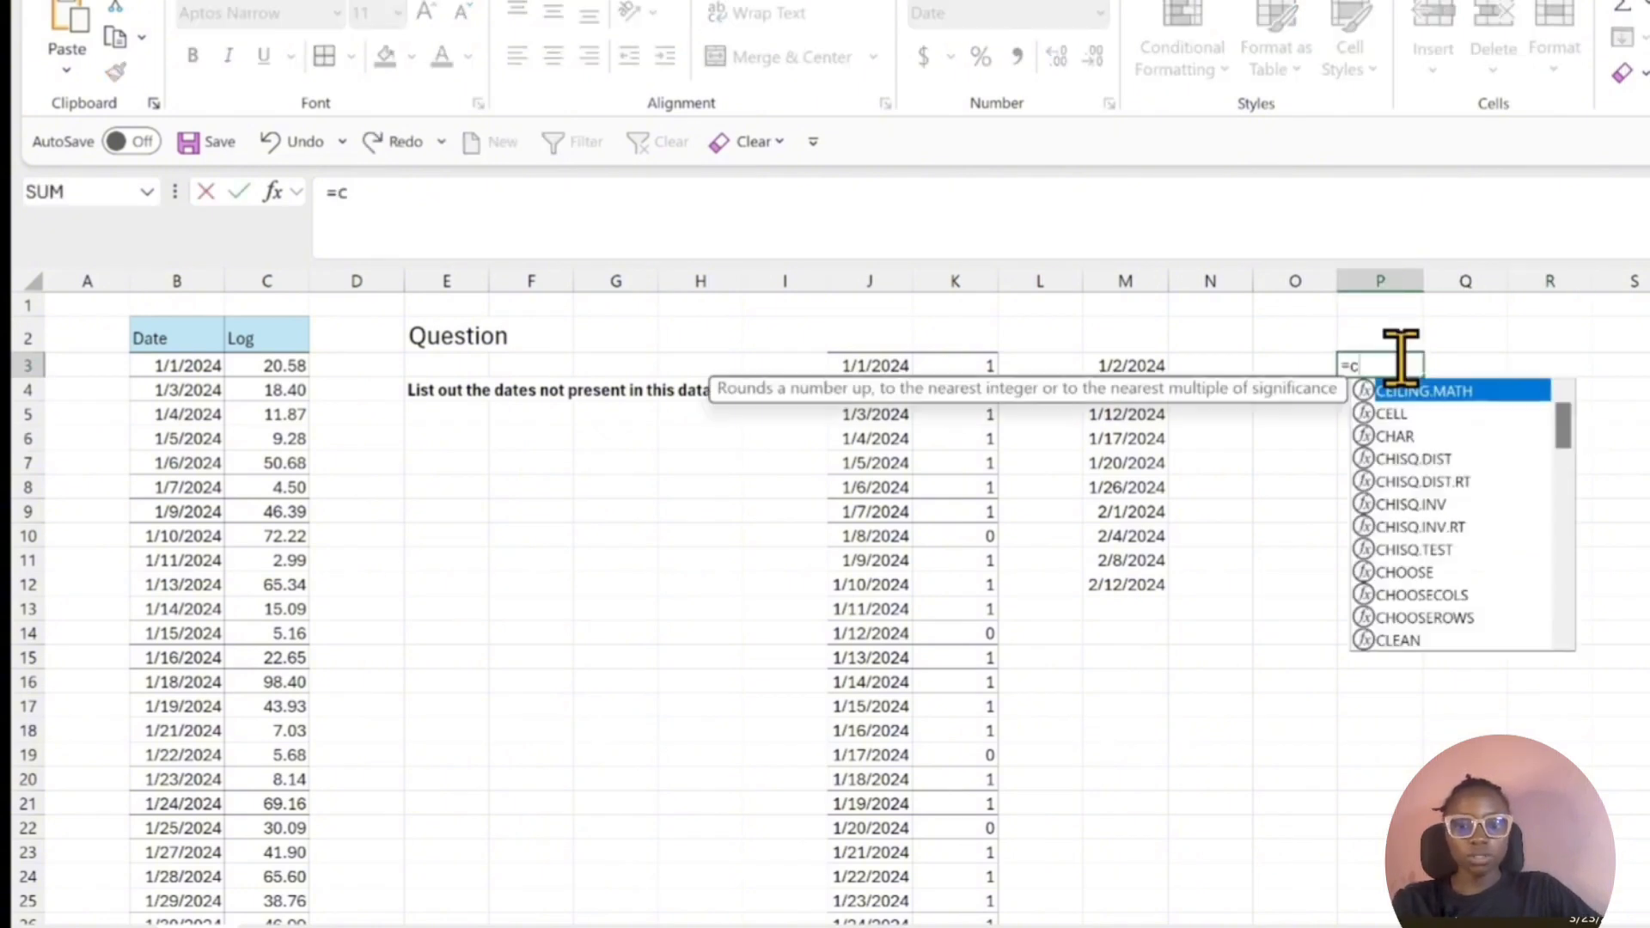
type("oun")
key("Down")
key("Down")
key("Down")
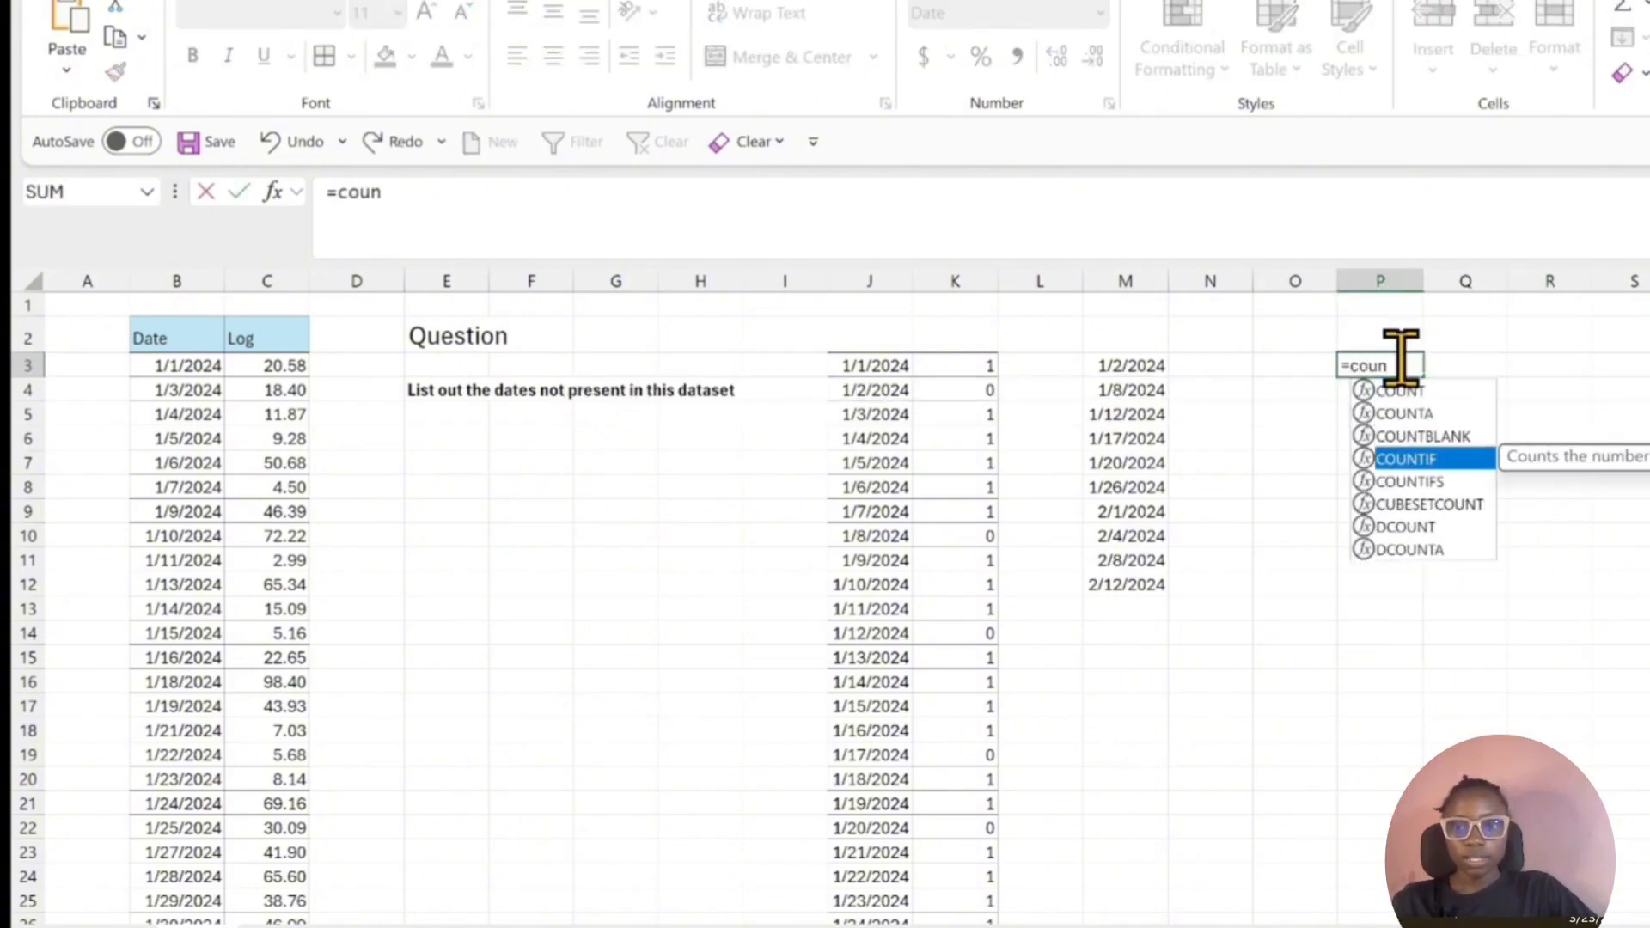
key("Tab")
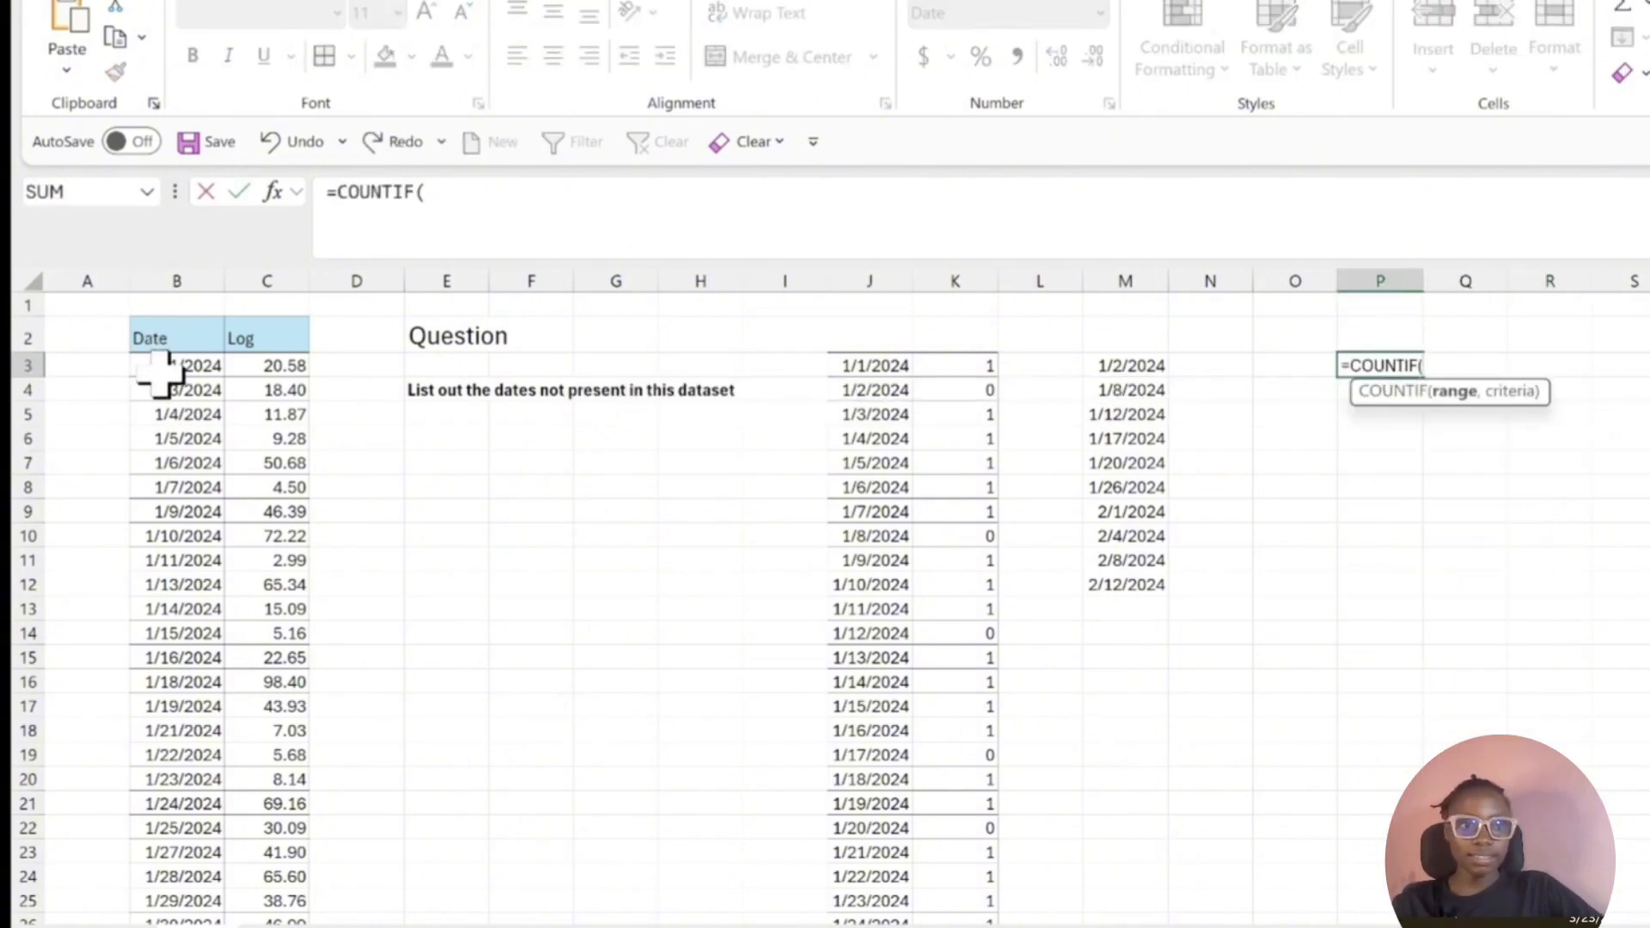
left_click(172, 365)
key("ctrl+shift+Down")
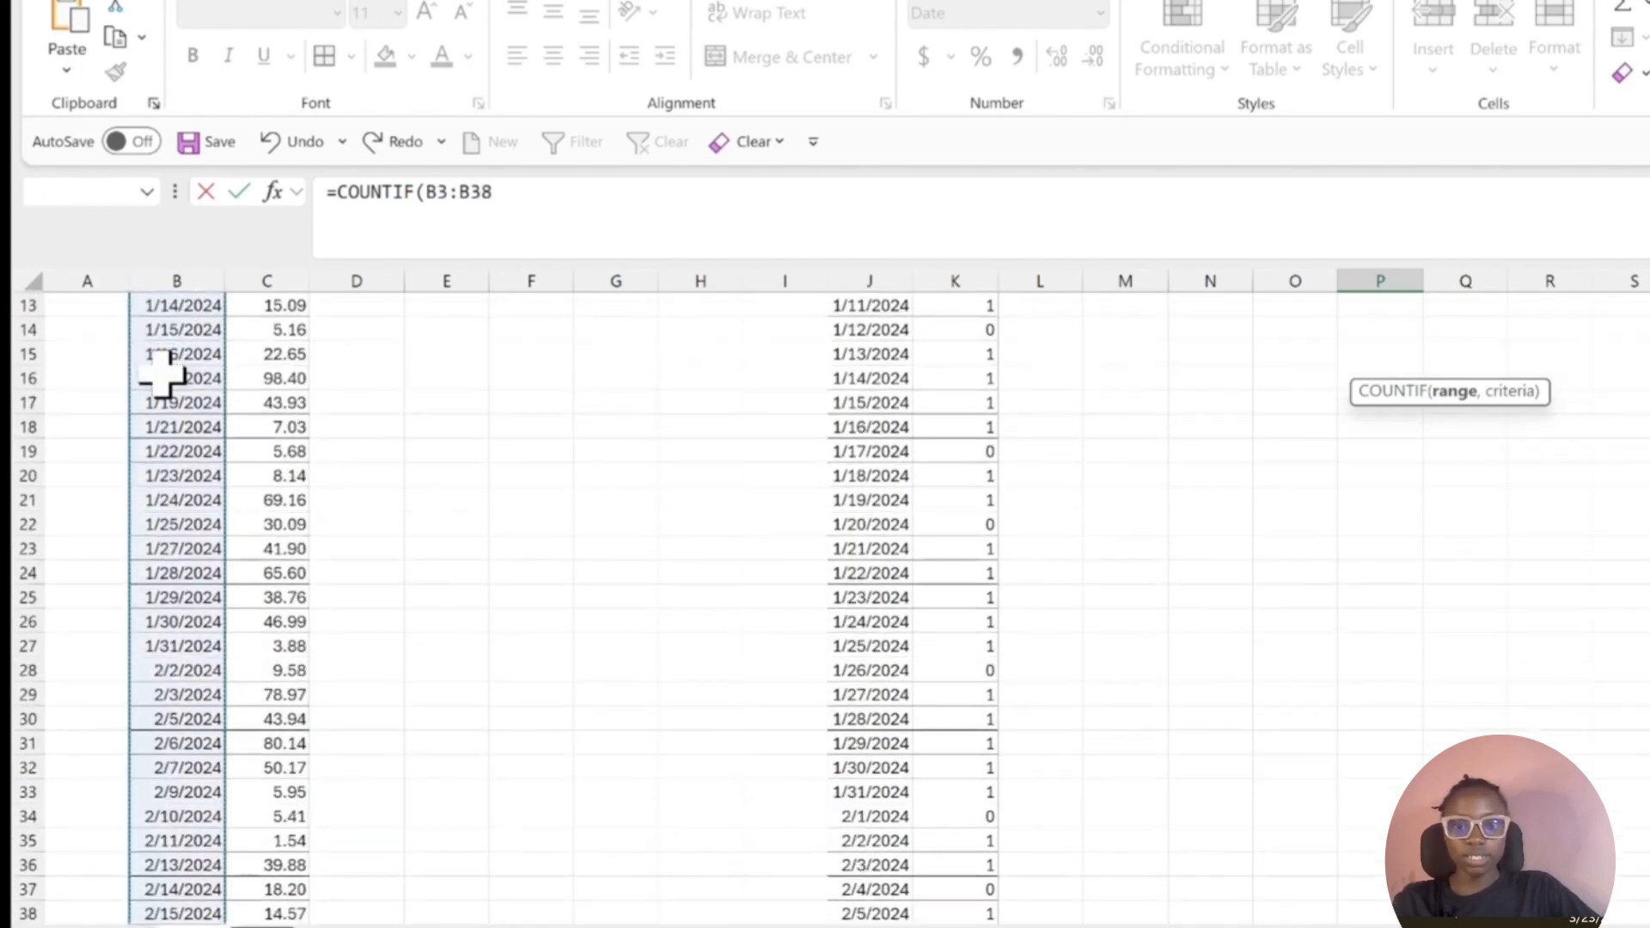
type(",")
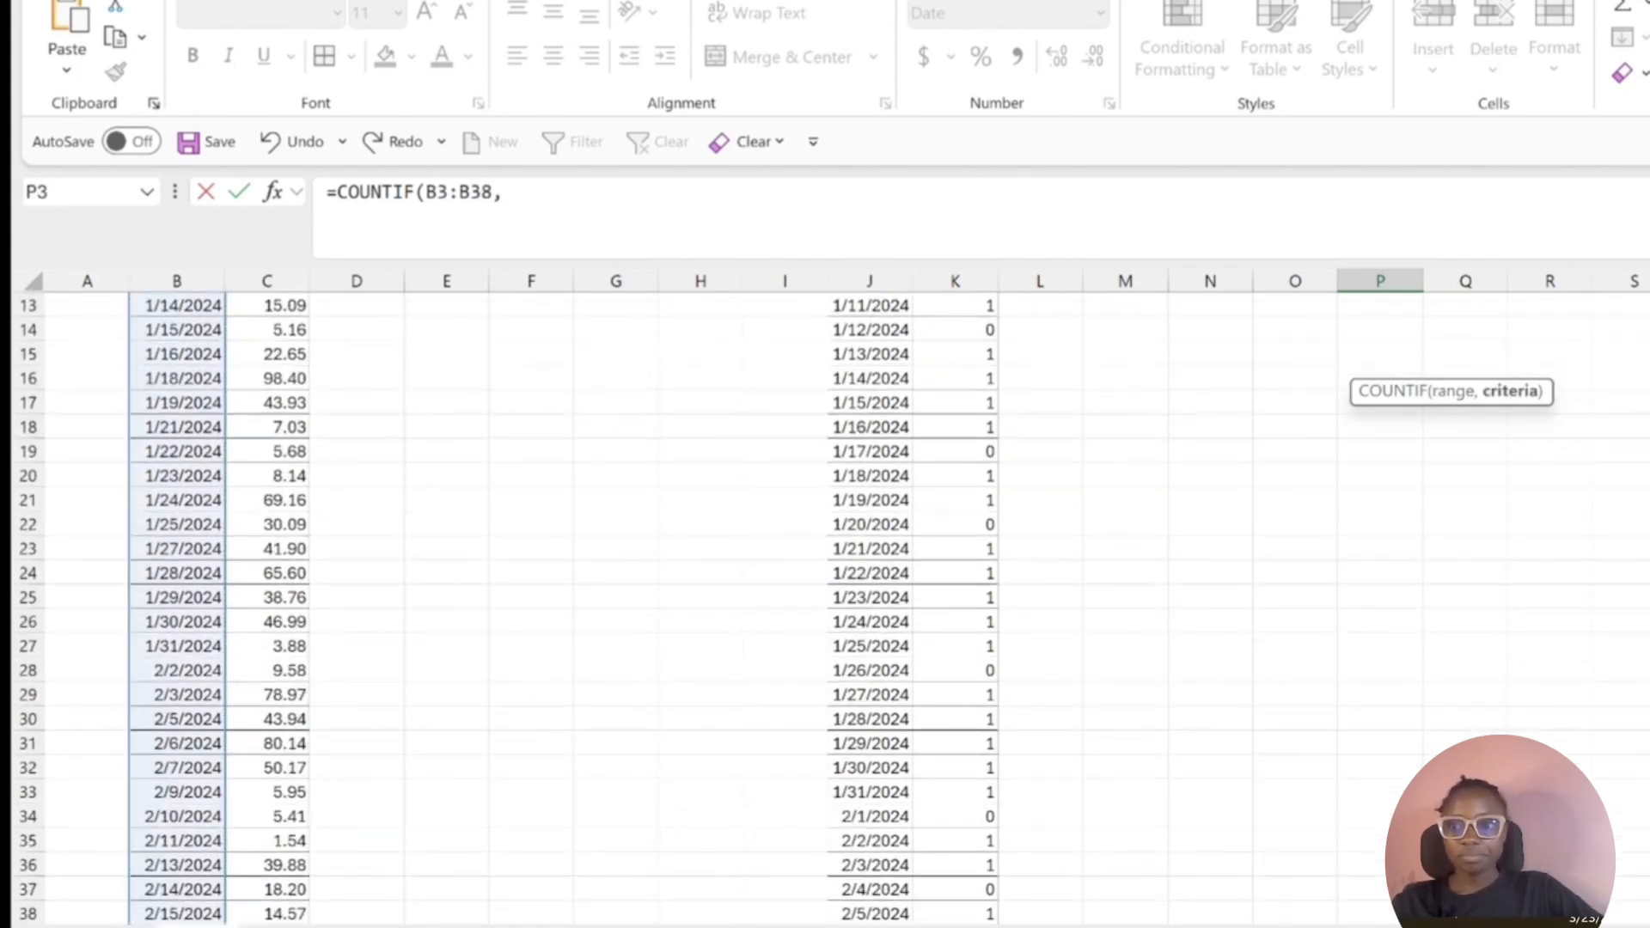
Make the COUNTIF range absolute as $B$3:$B$38 and complete the formula with SEQUENCE(J48-J3+1,,J3,1) as the criteria.
scroll(825, 601, "up", 4)
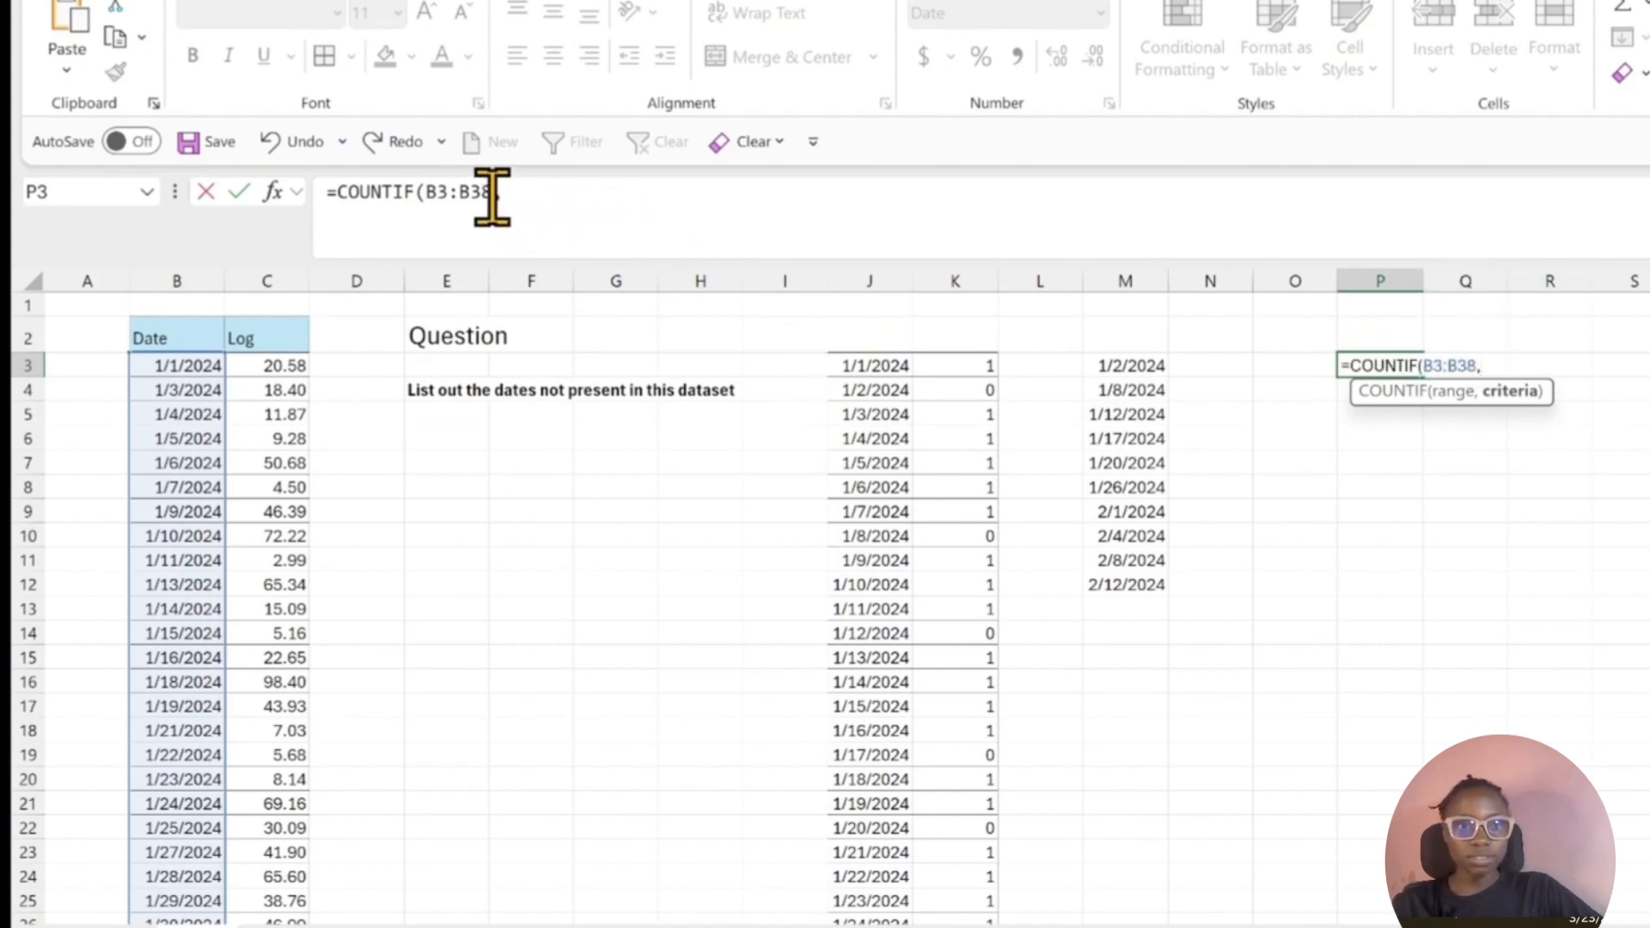
left_click_drag(491, 192, 435, 192)
key("F4")
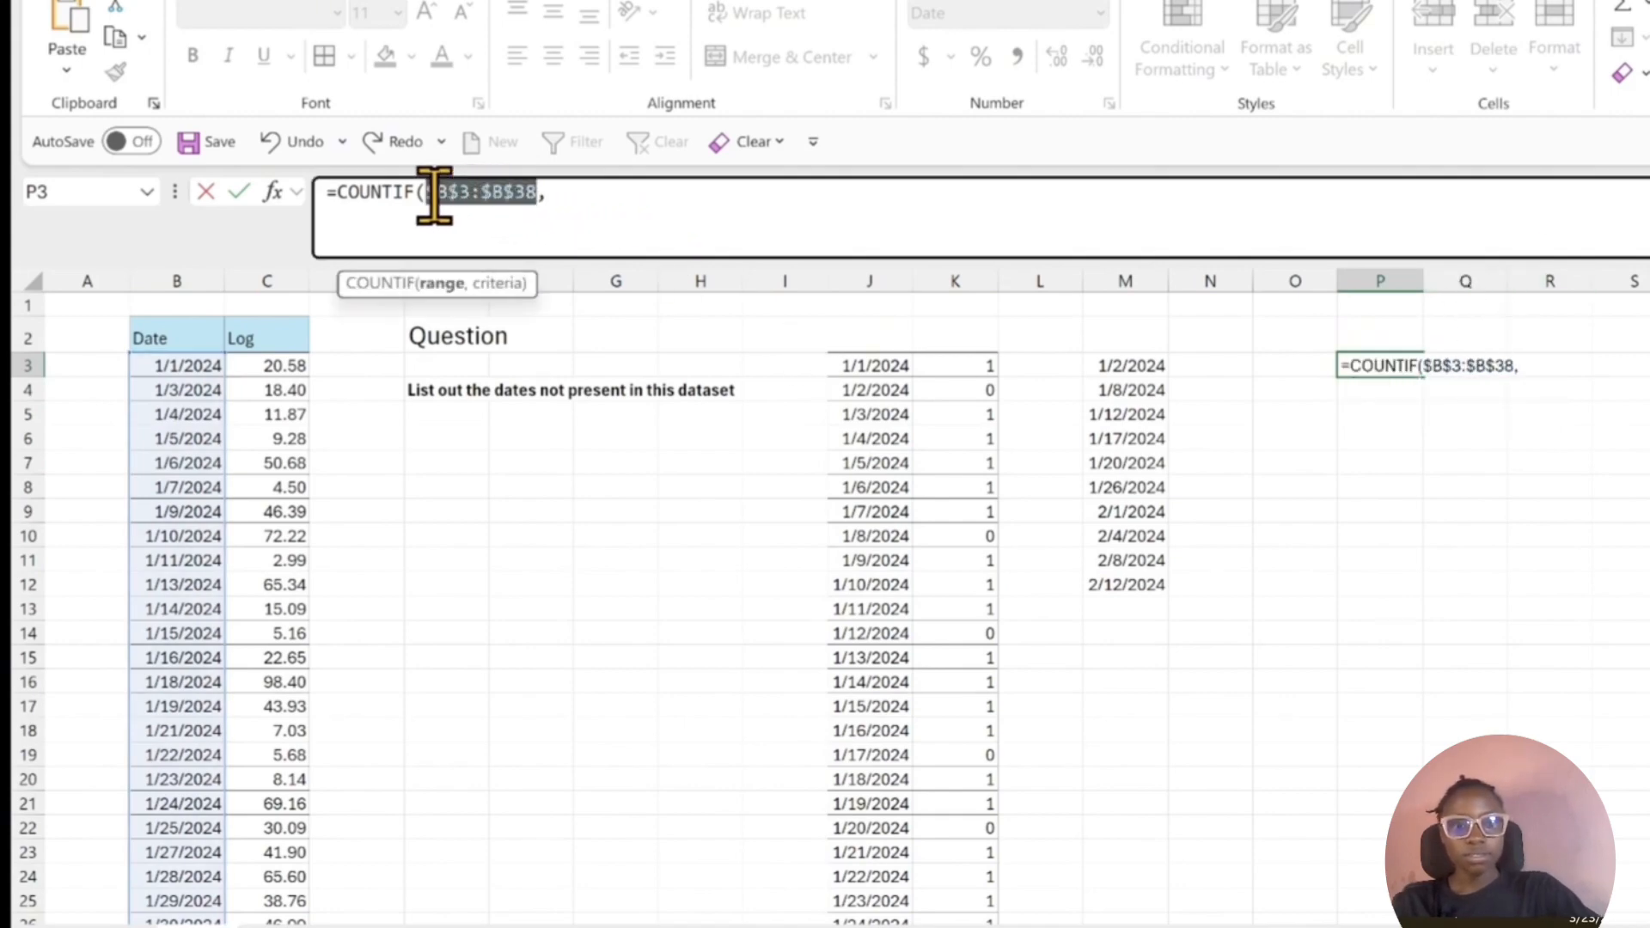
left_click(689, 210)
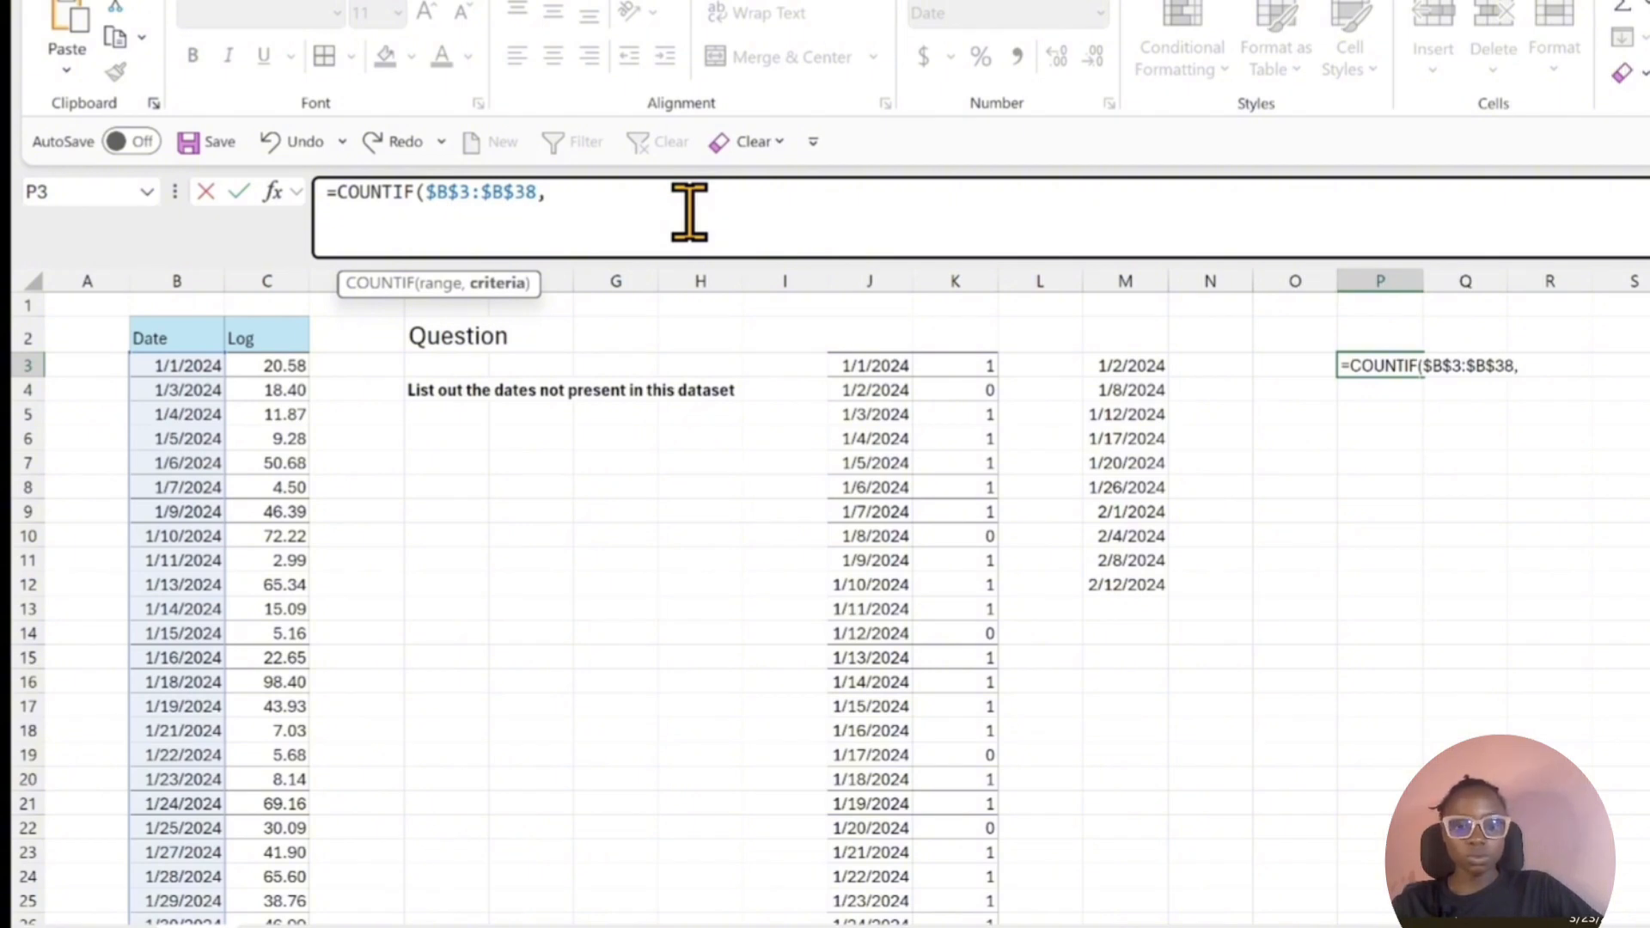
key("ctrl+v")
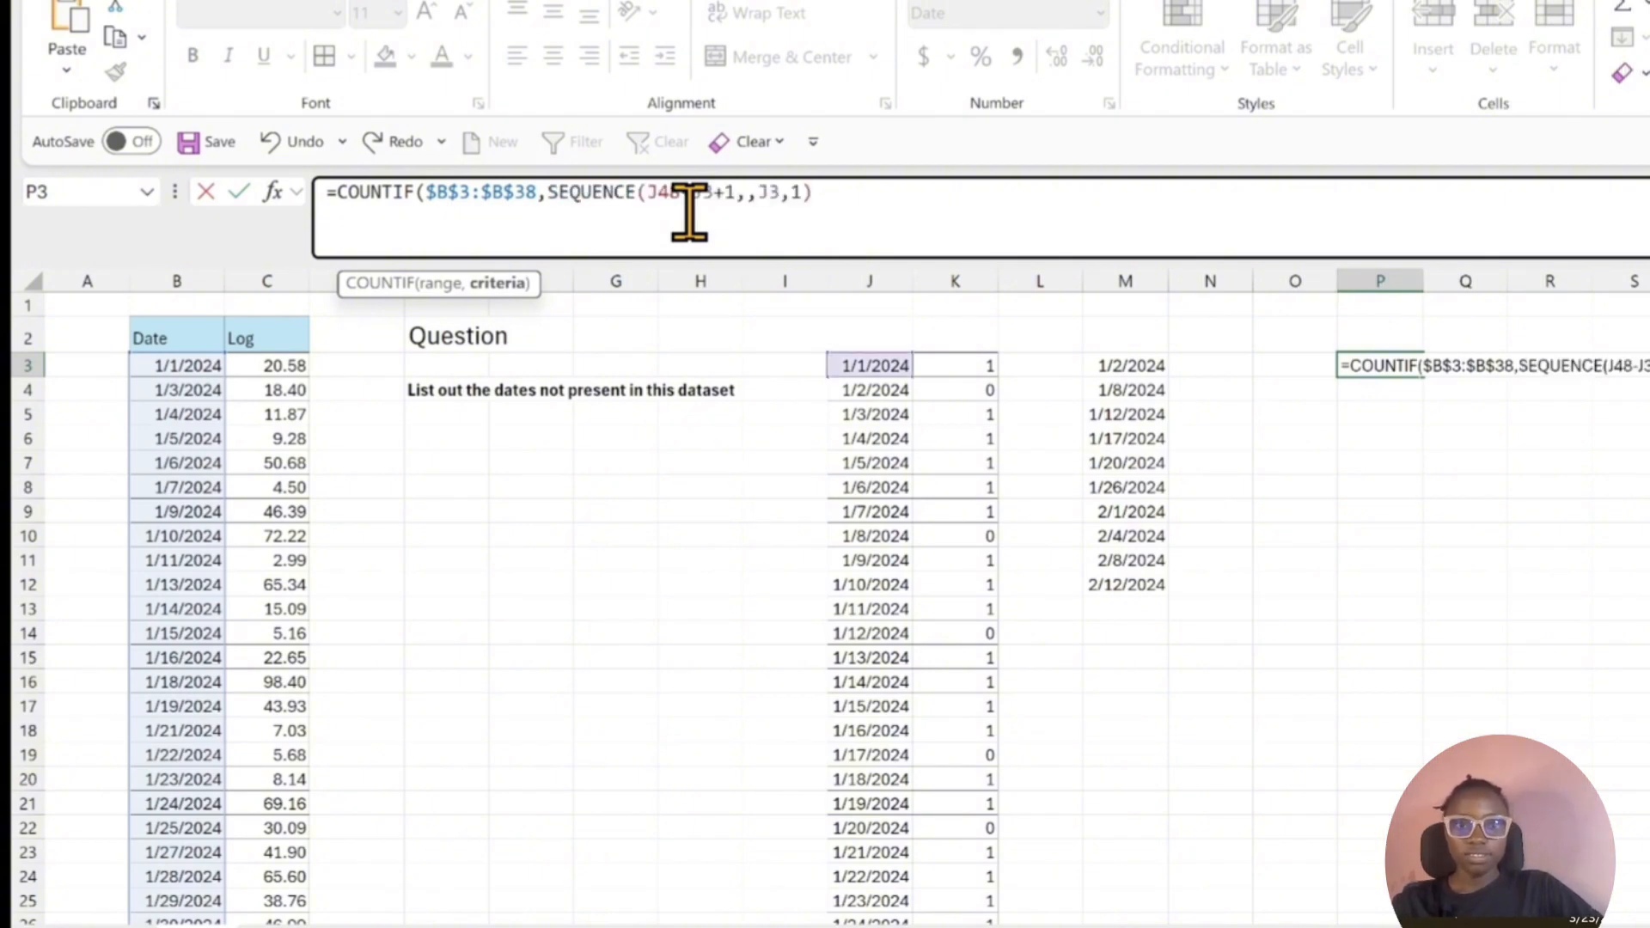
type(")")
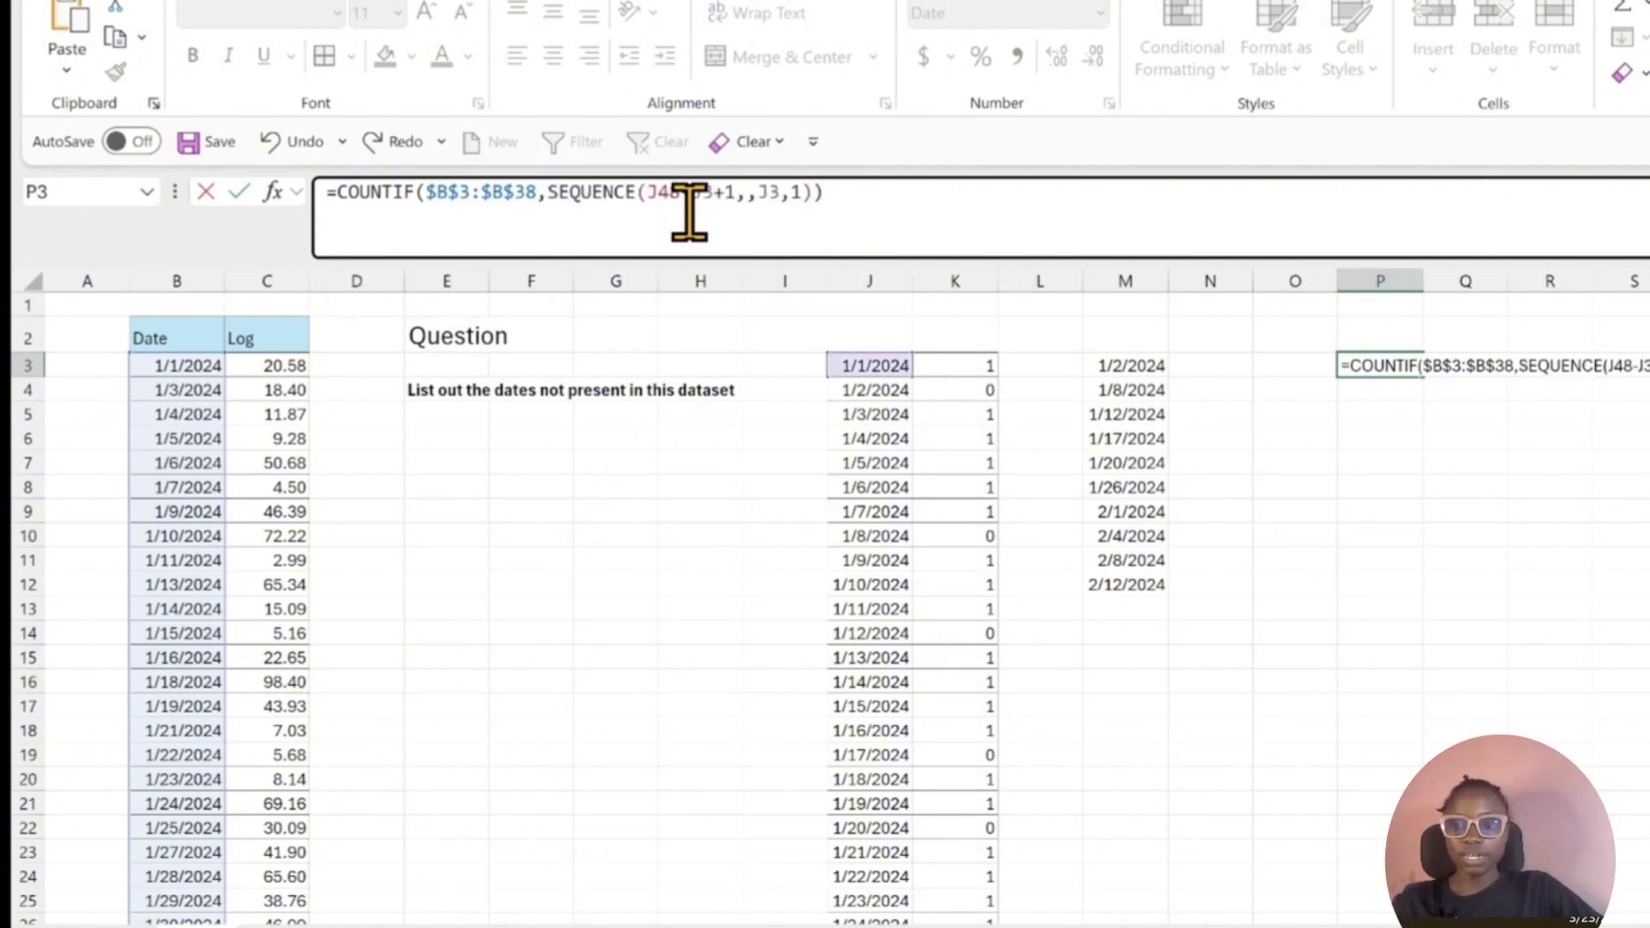
key("Return")
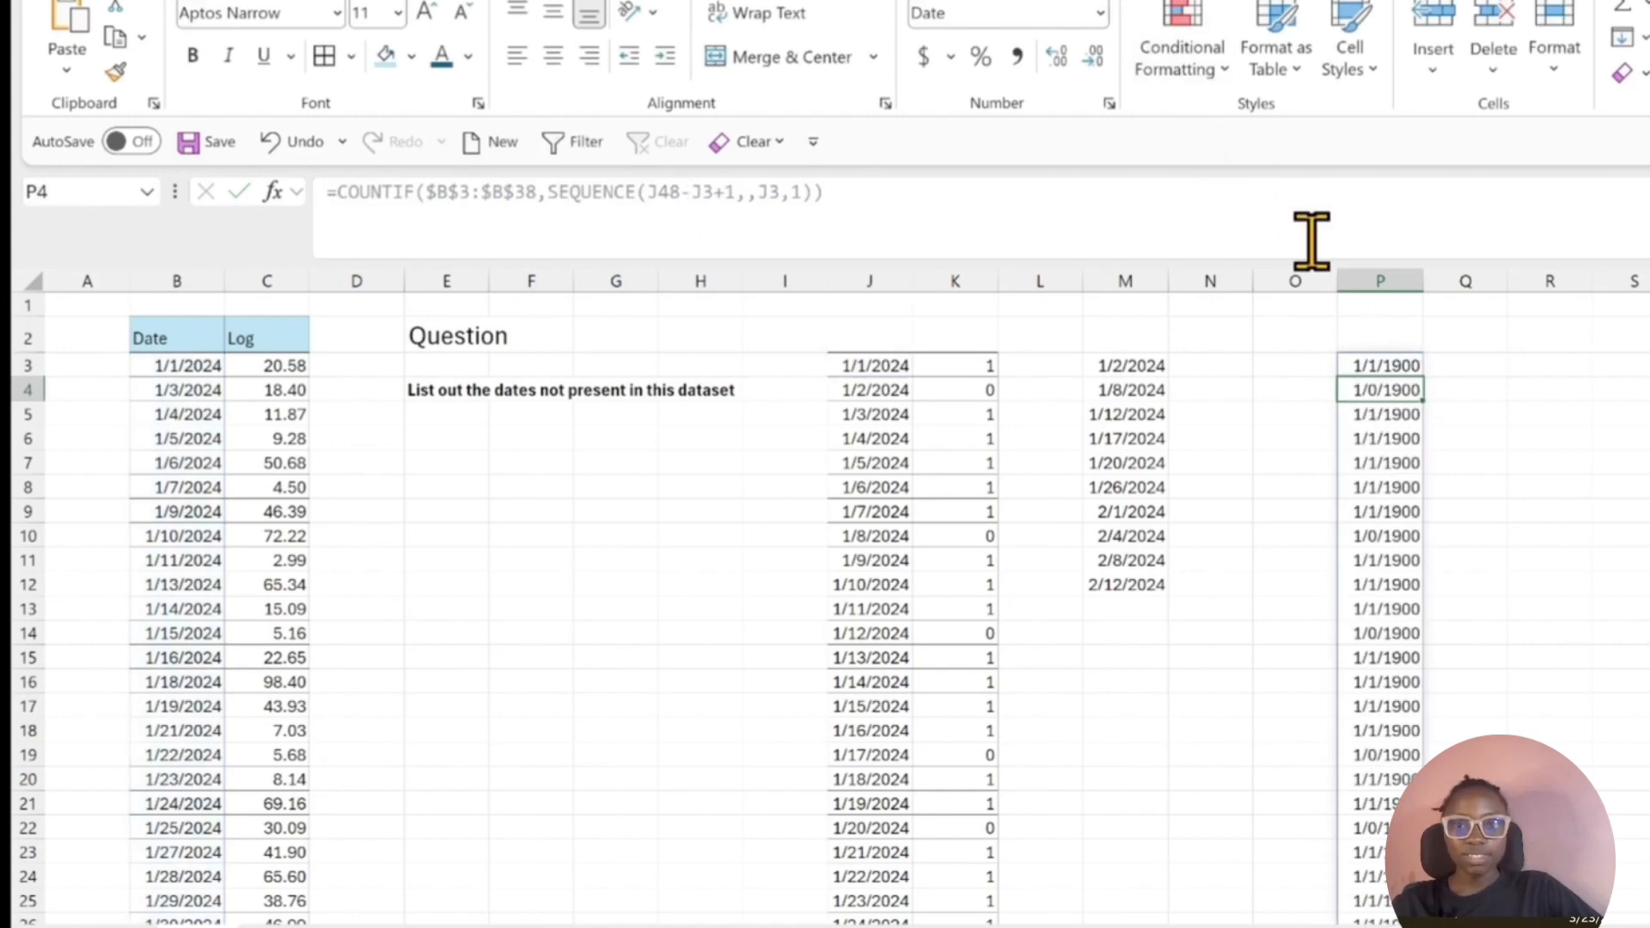
Format the whole COUNTIF result starting at P3 as General.
left_click(1401, 365)
key("ctrl+shift+Down")
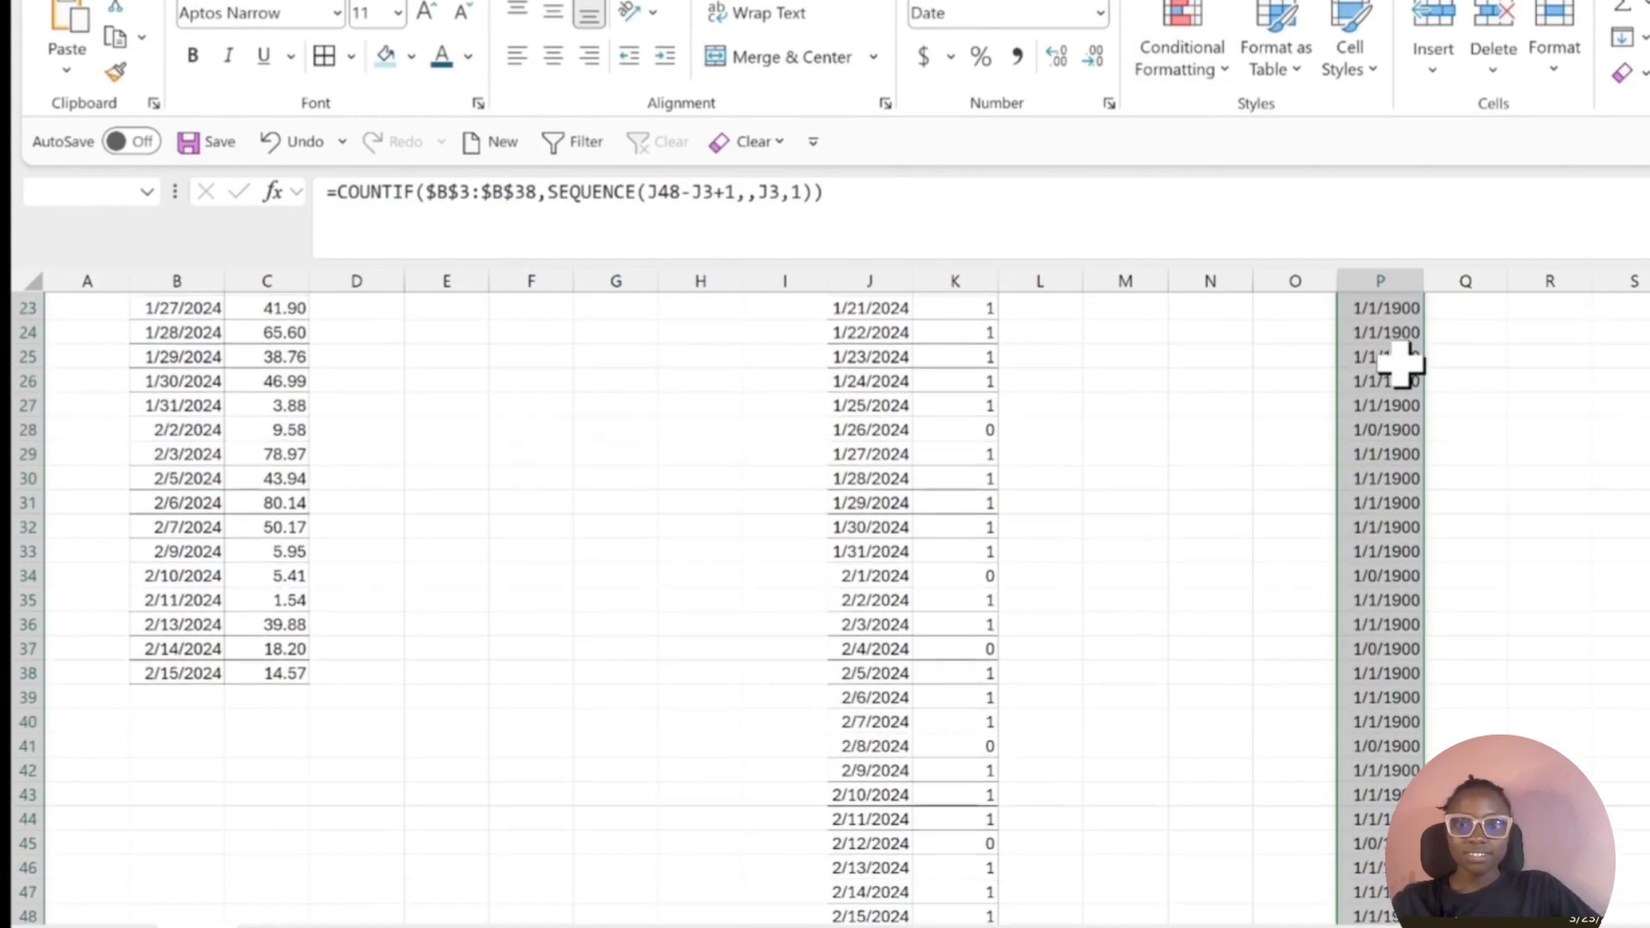
left_click(1100, 13)
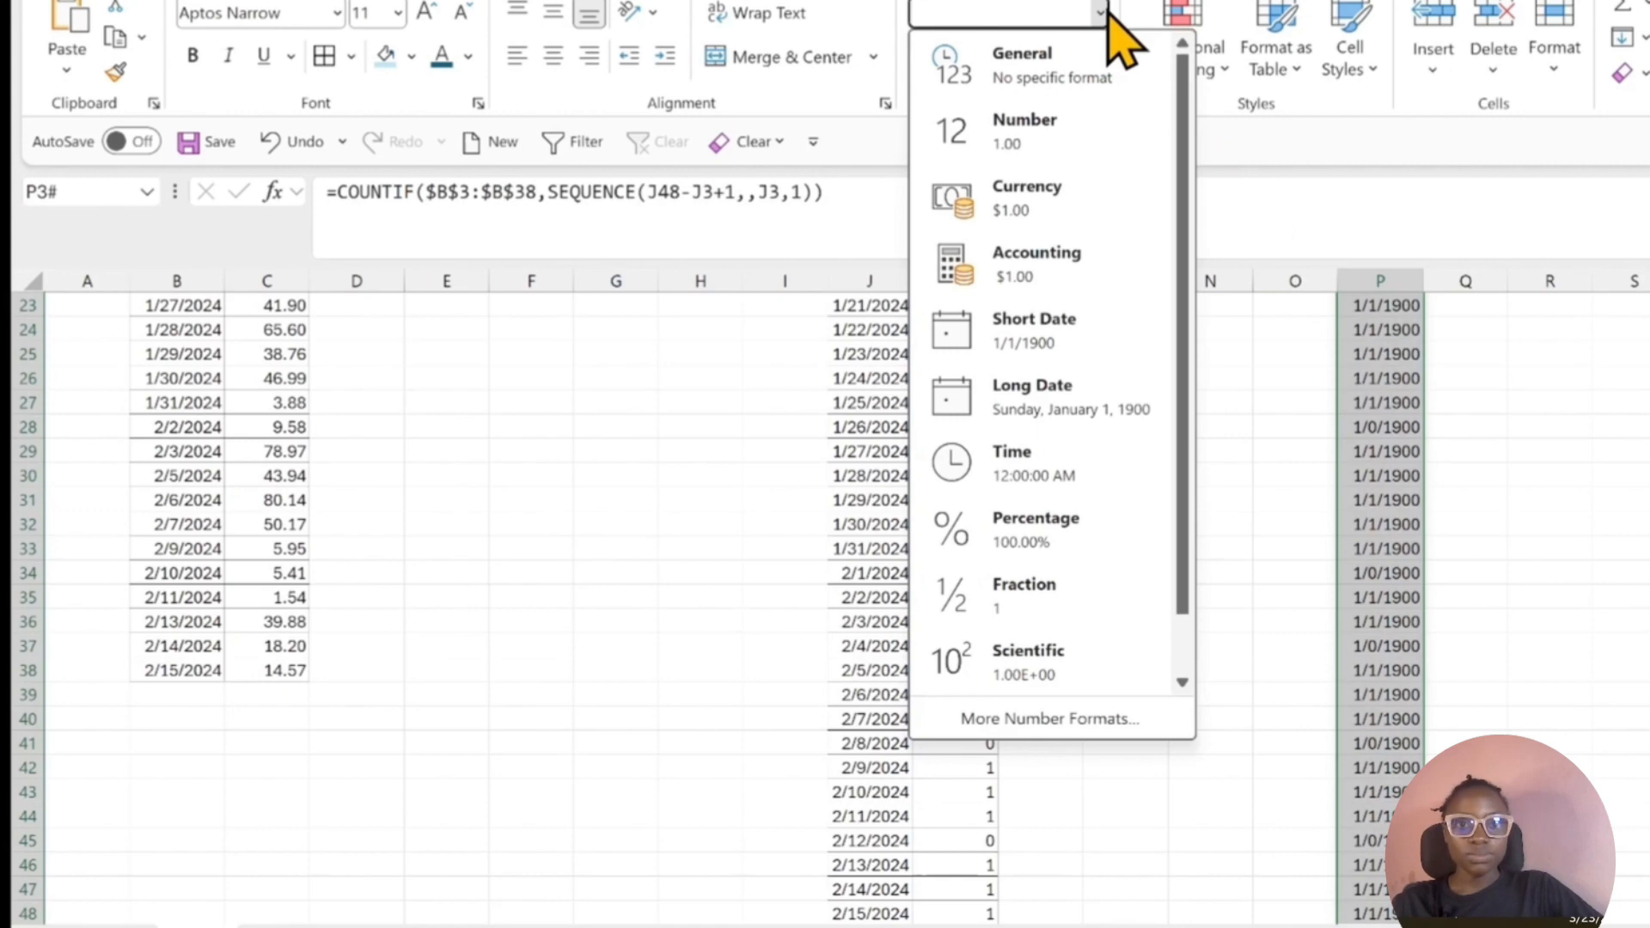
left_click(1056, 62)
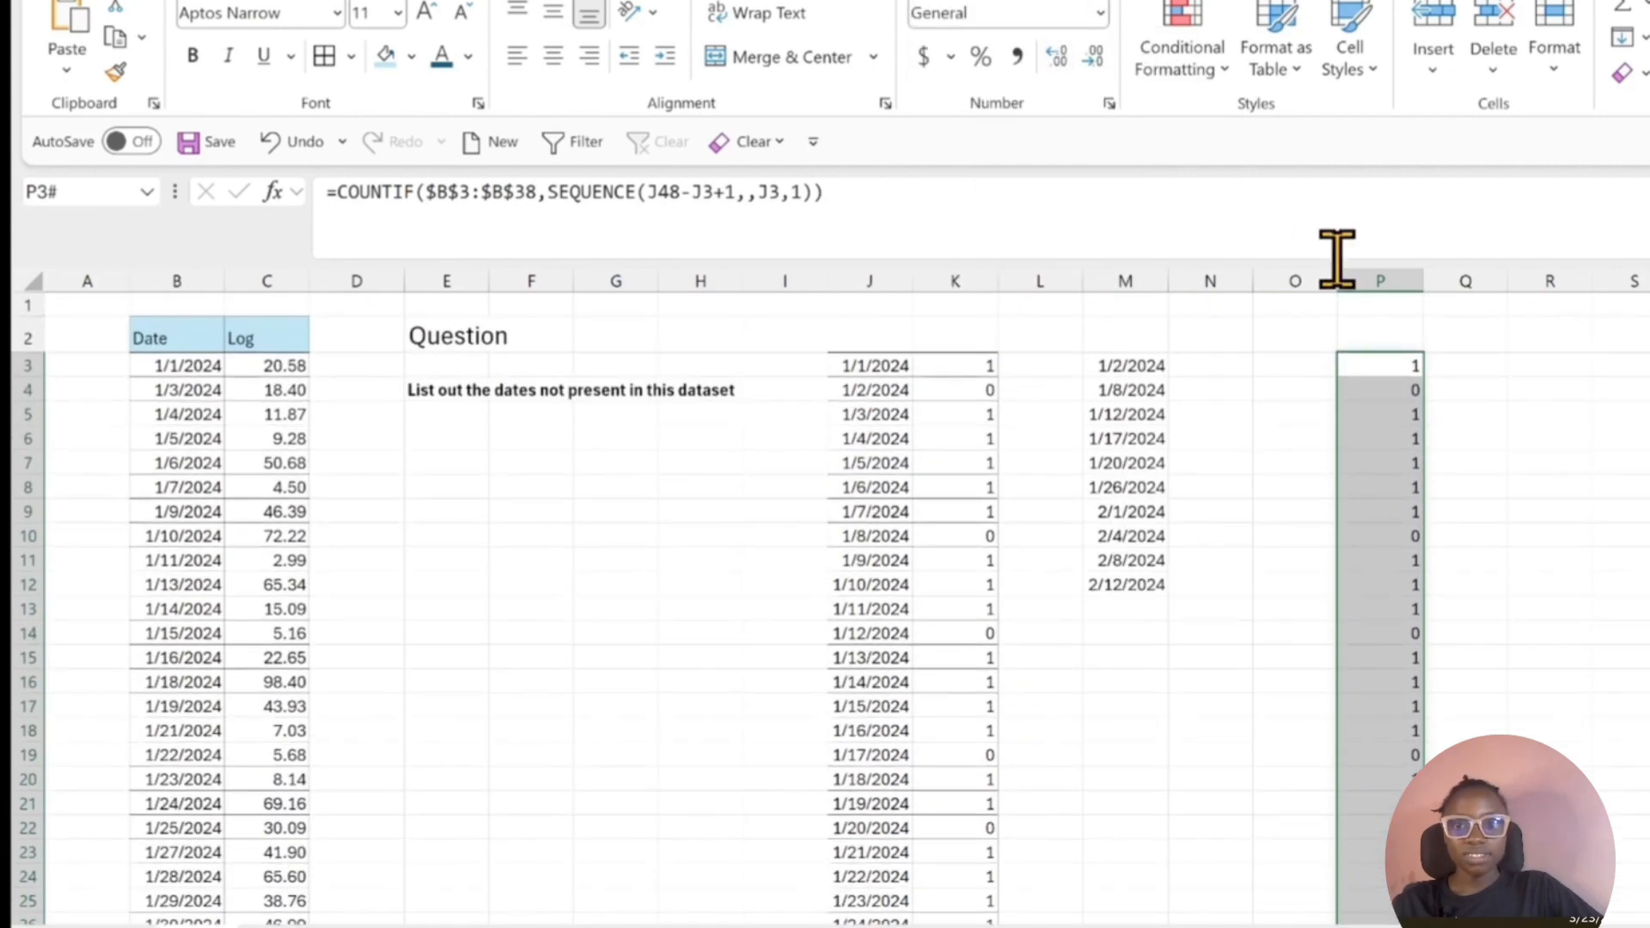
Extend the P3 formula to =IF(COUNTIF($B$3:$B$38,SEQUENCE(J48-J3+1,,J3,1))=0,SEQUENCE(J48-J3+1,,J3,1)).
left_click(1399, 365)
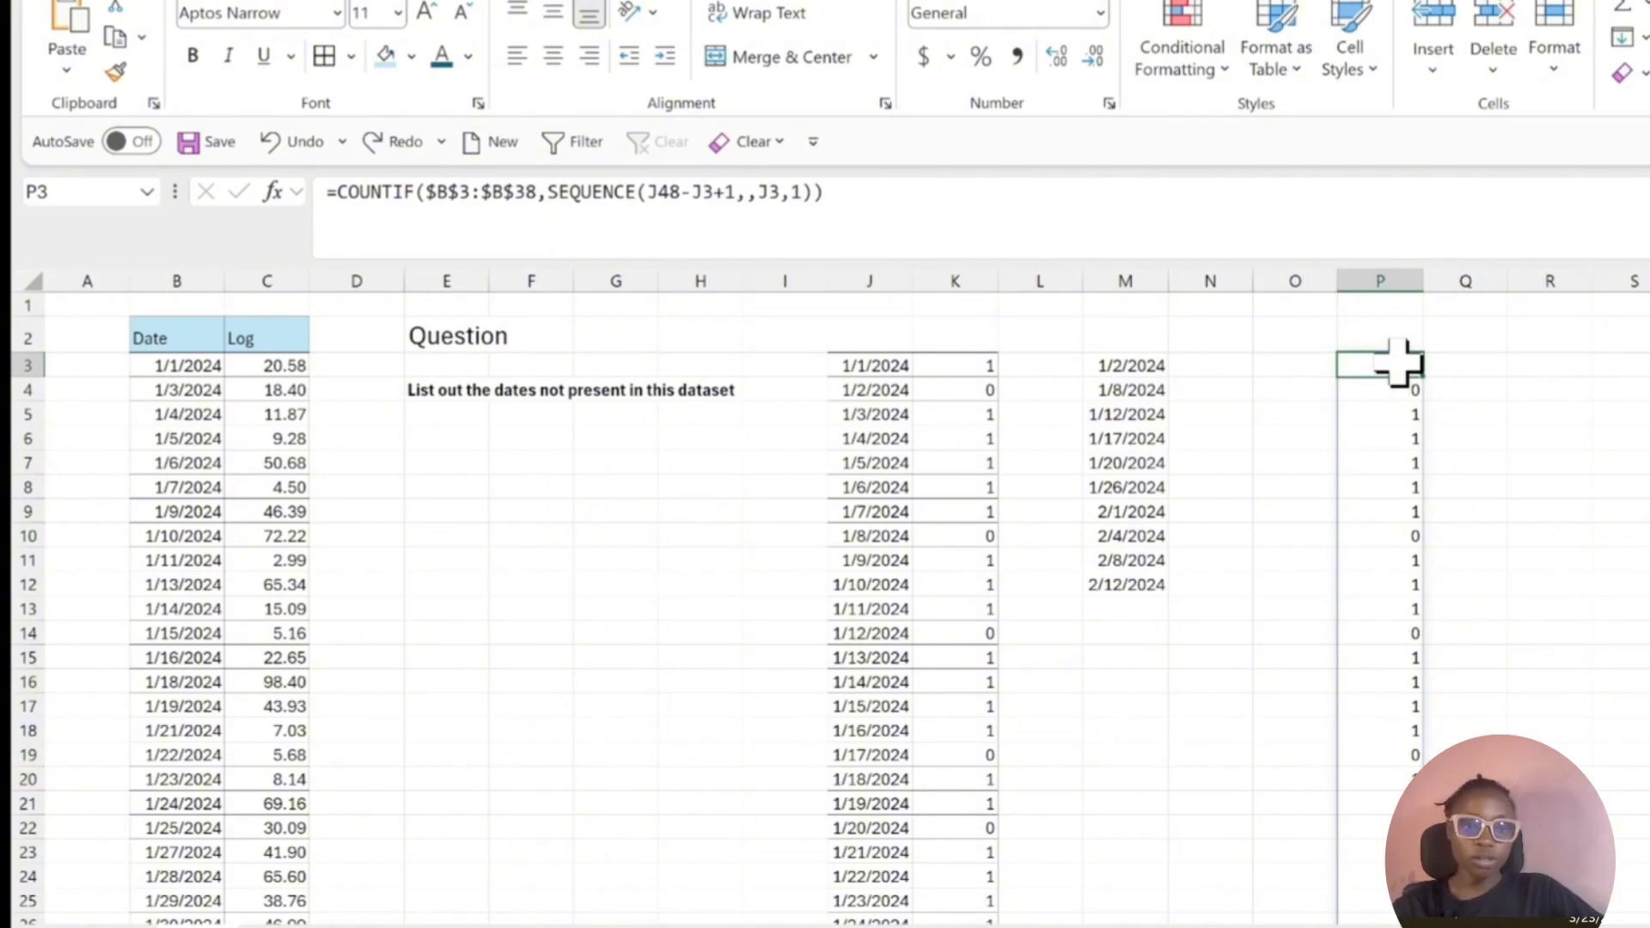
left_click(337, 204)
mouse_move(342, 207)
left_mouse_down()
mouse_move(924, 195)
mouse_move(748, 247)
mouse_move(302, 251)
mouse_move(344, 202)
left_mouse_up()
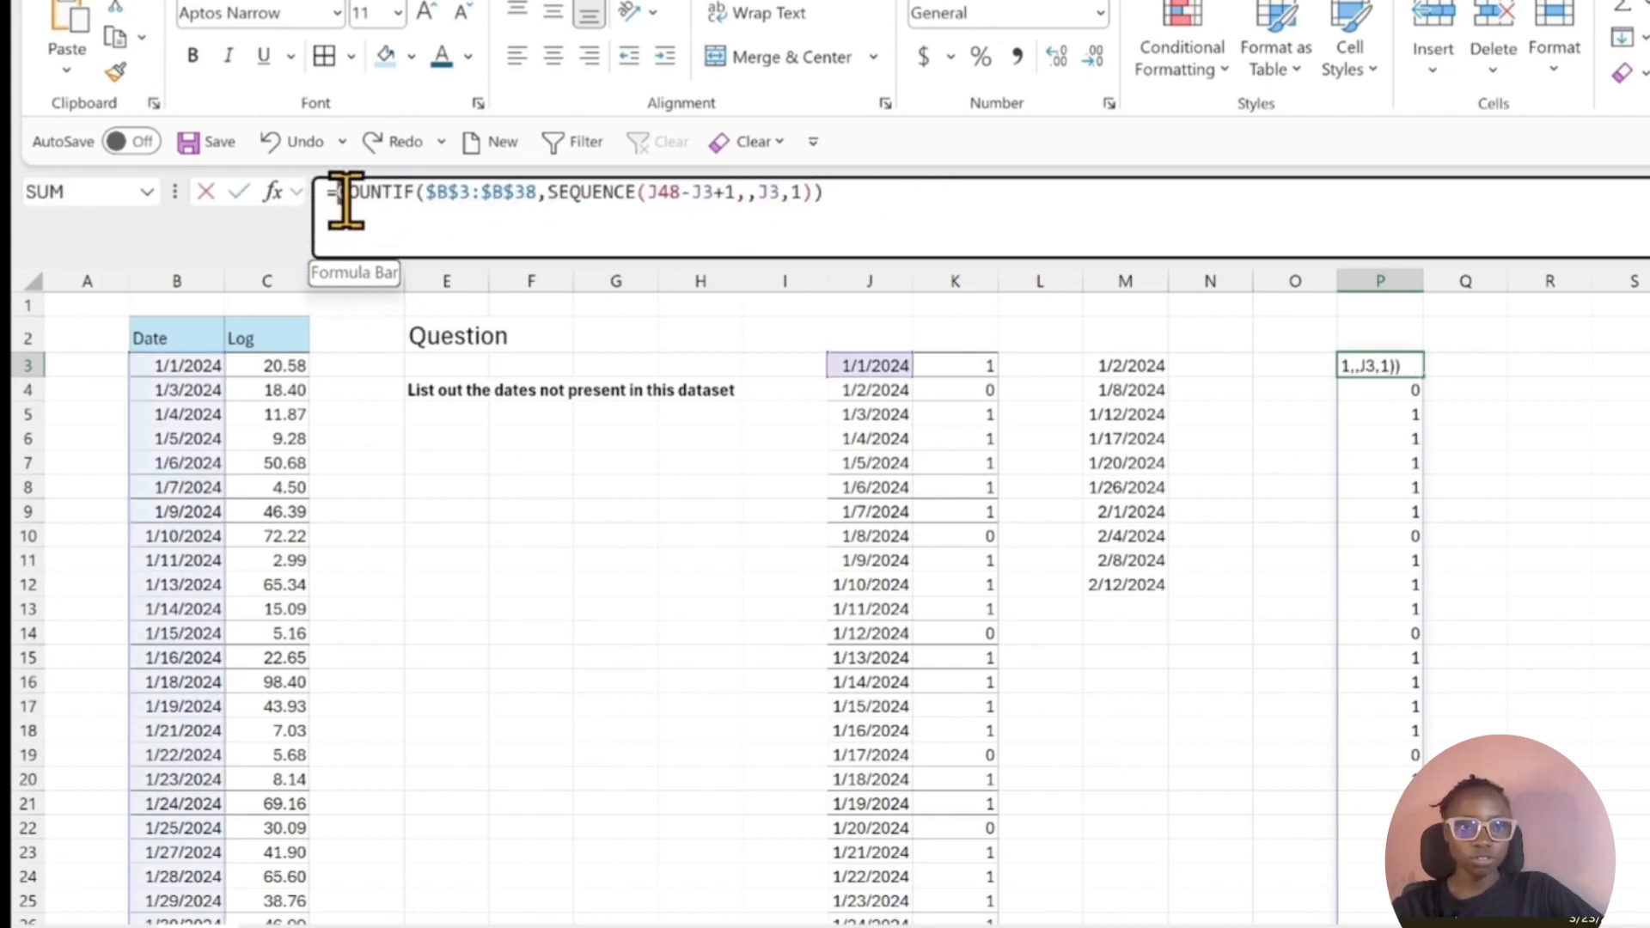
left_click(339, 201)
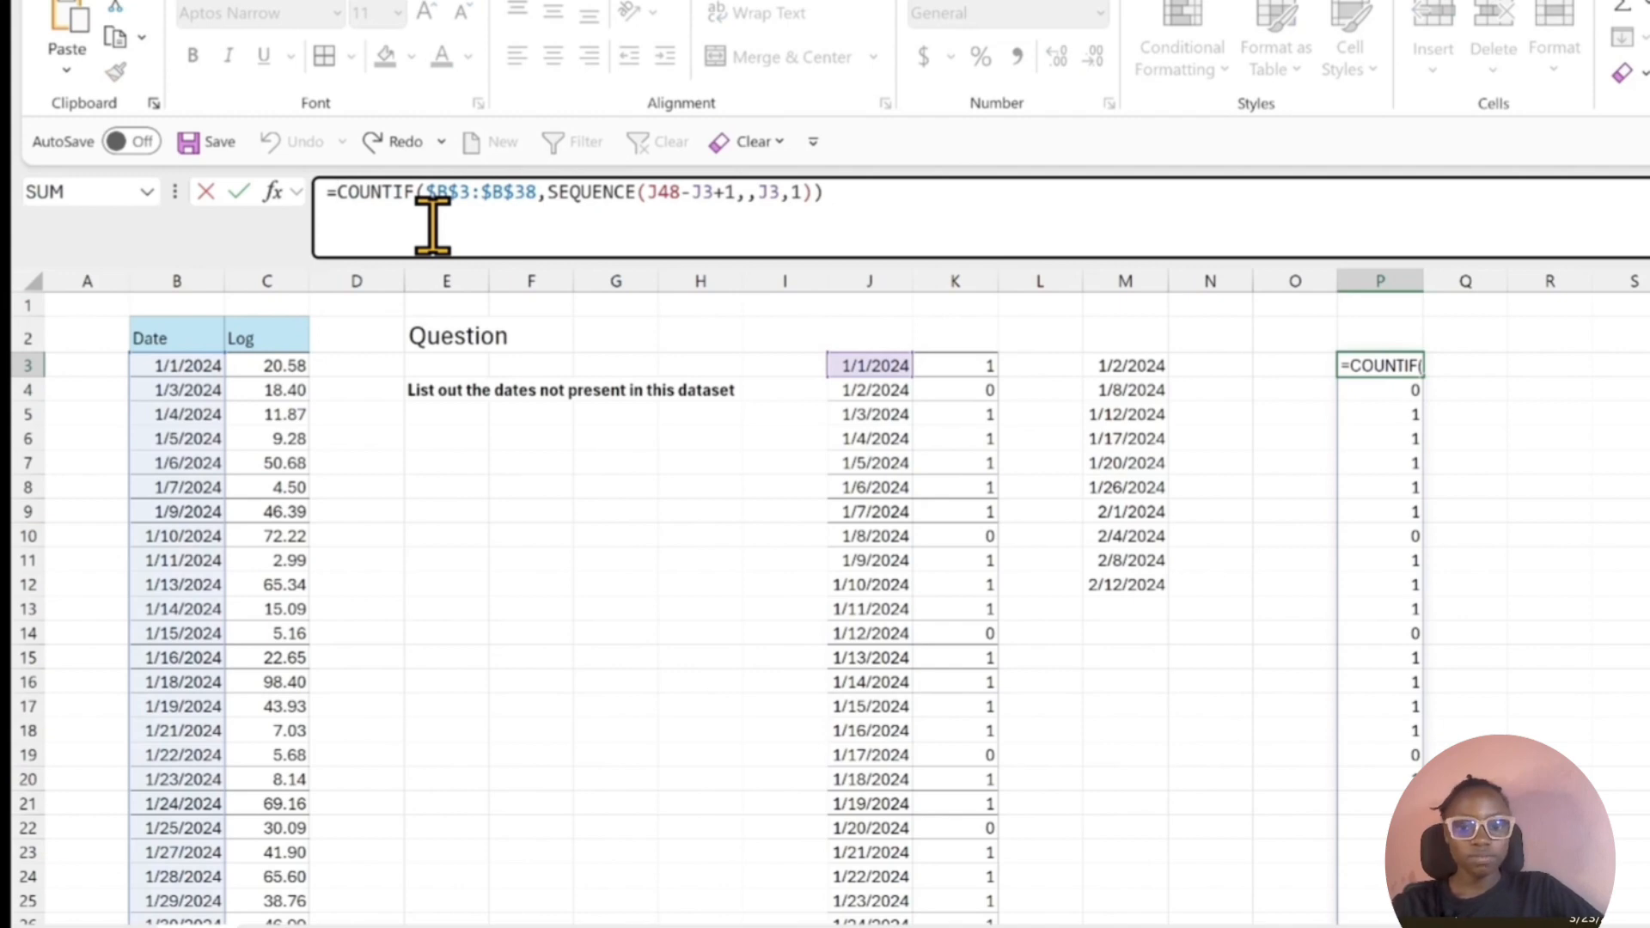
type("IF(")
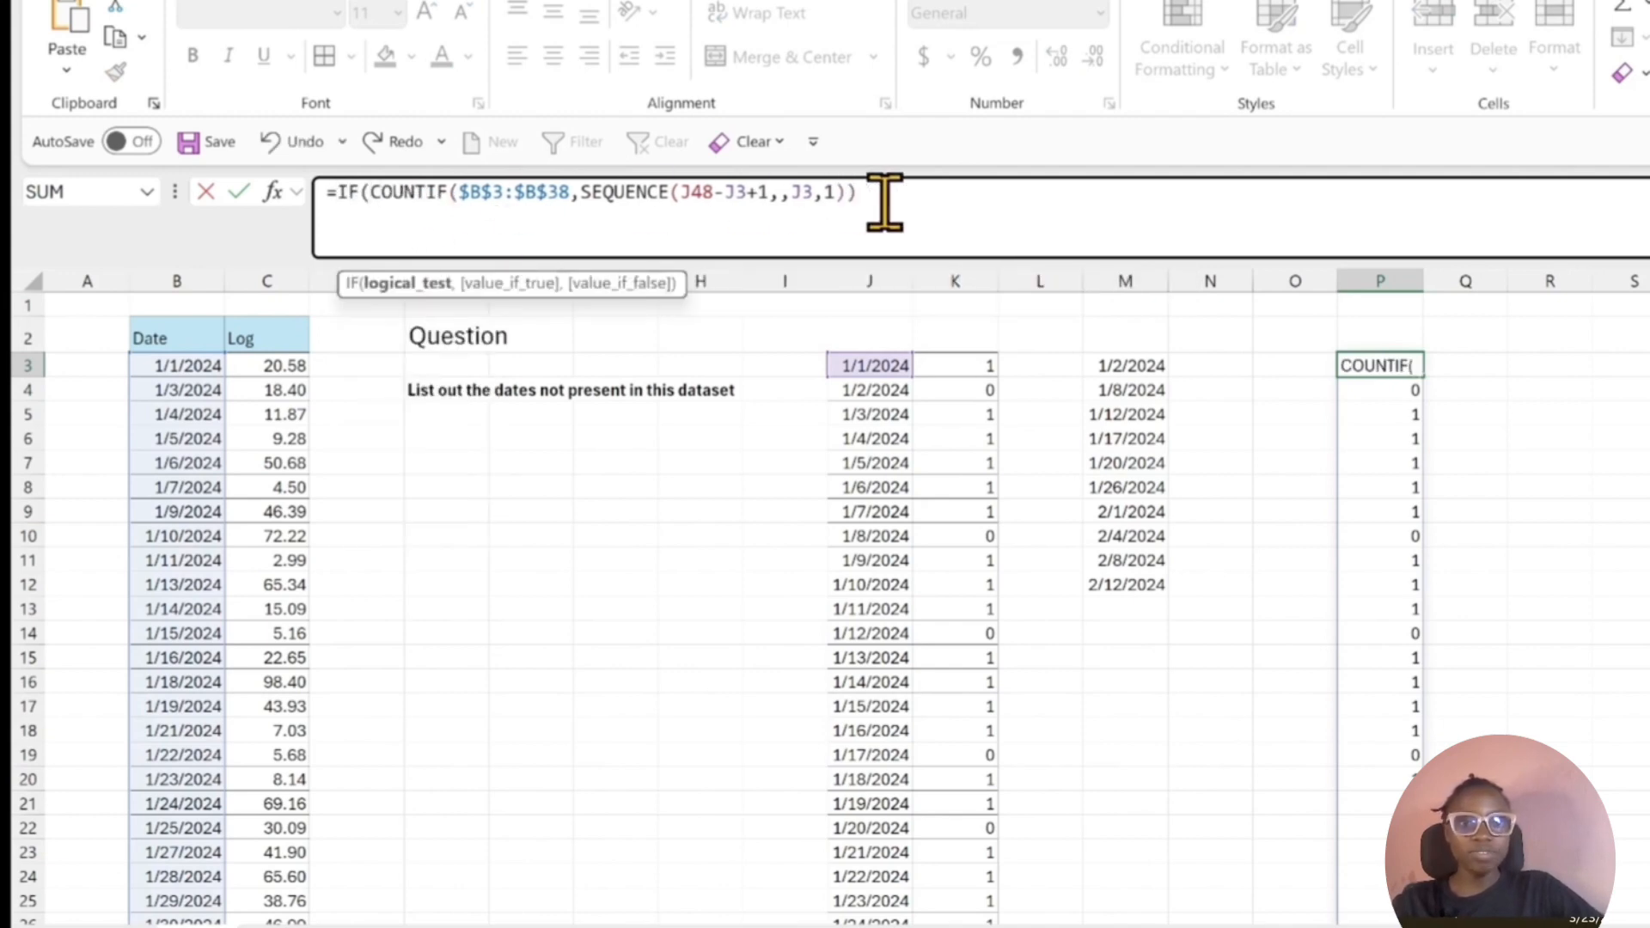
left_click(884, 203)
type("=0")
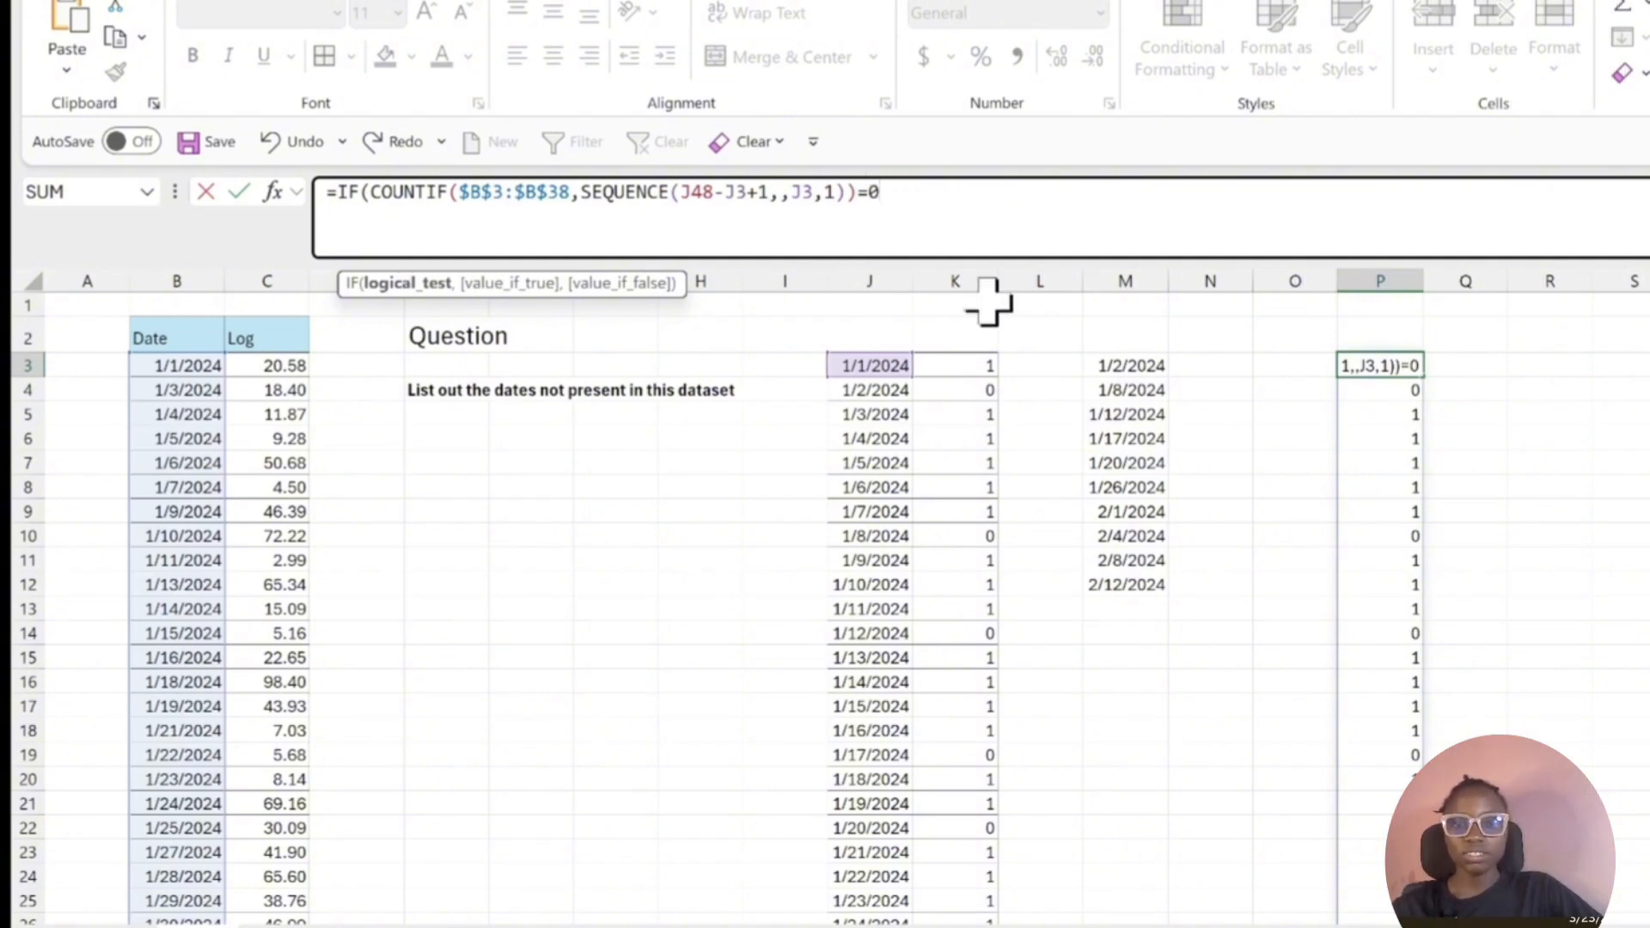
type(",")
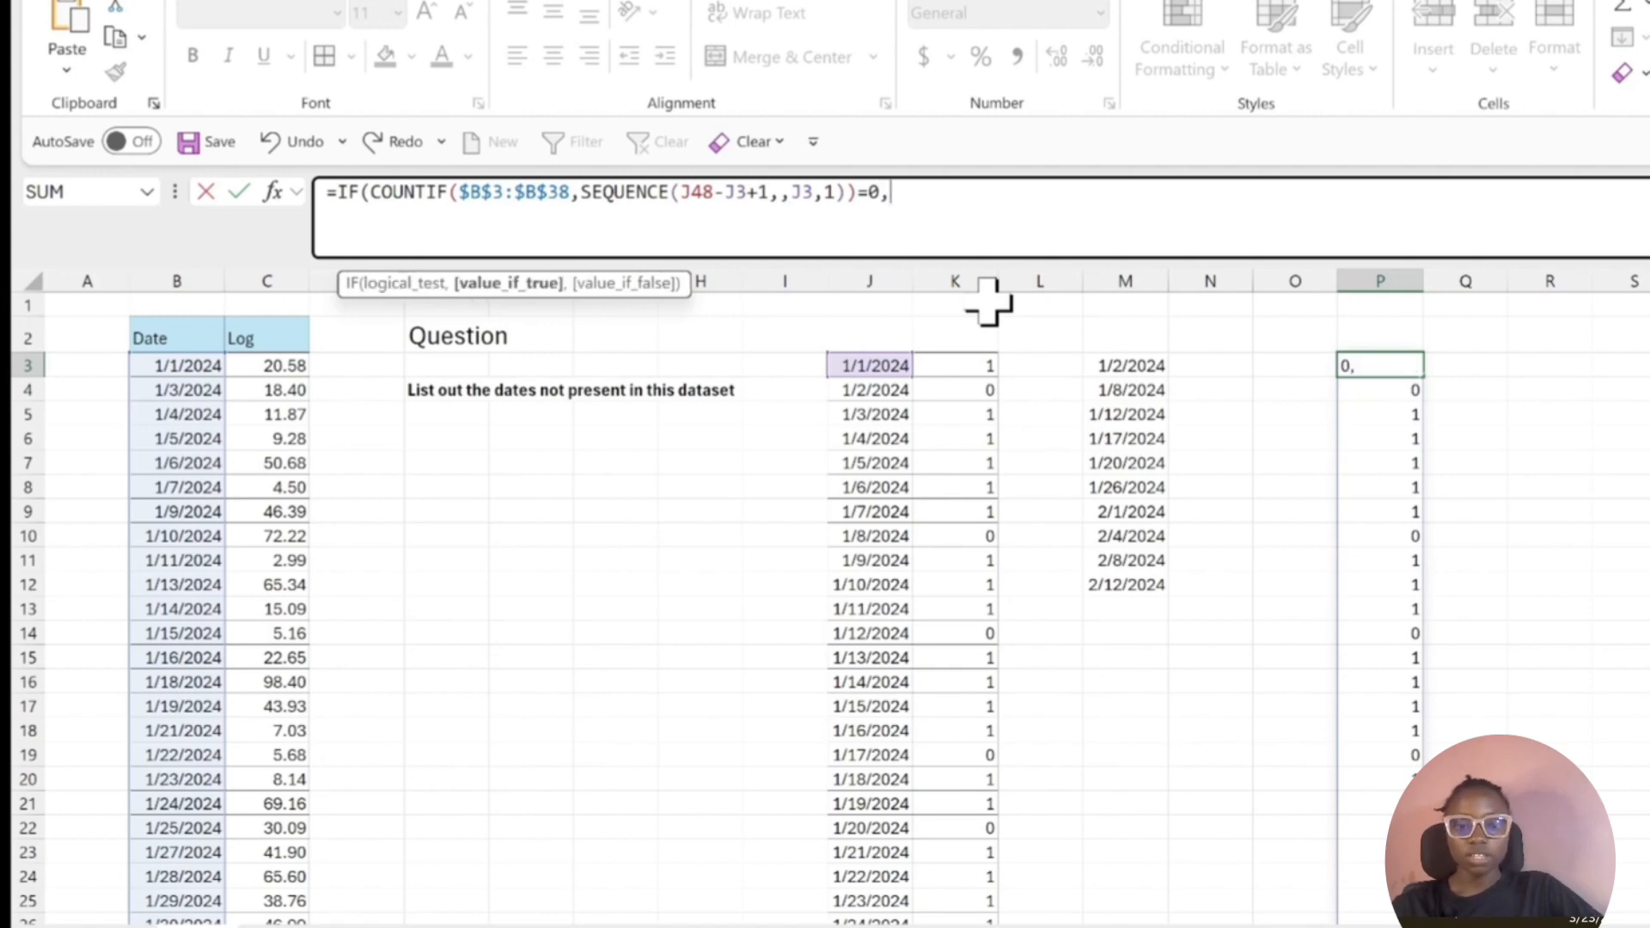
type("SEQUENCE(J48-J3+1,,J3,1)")
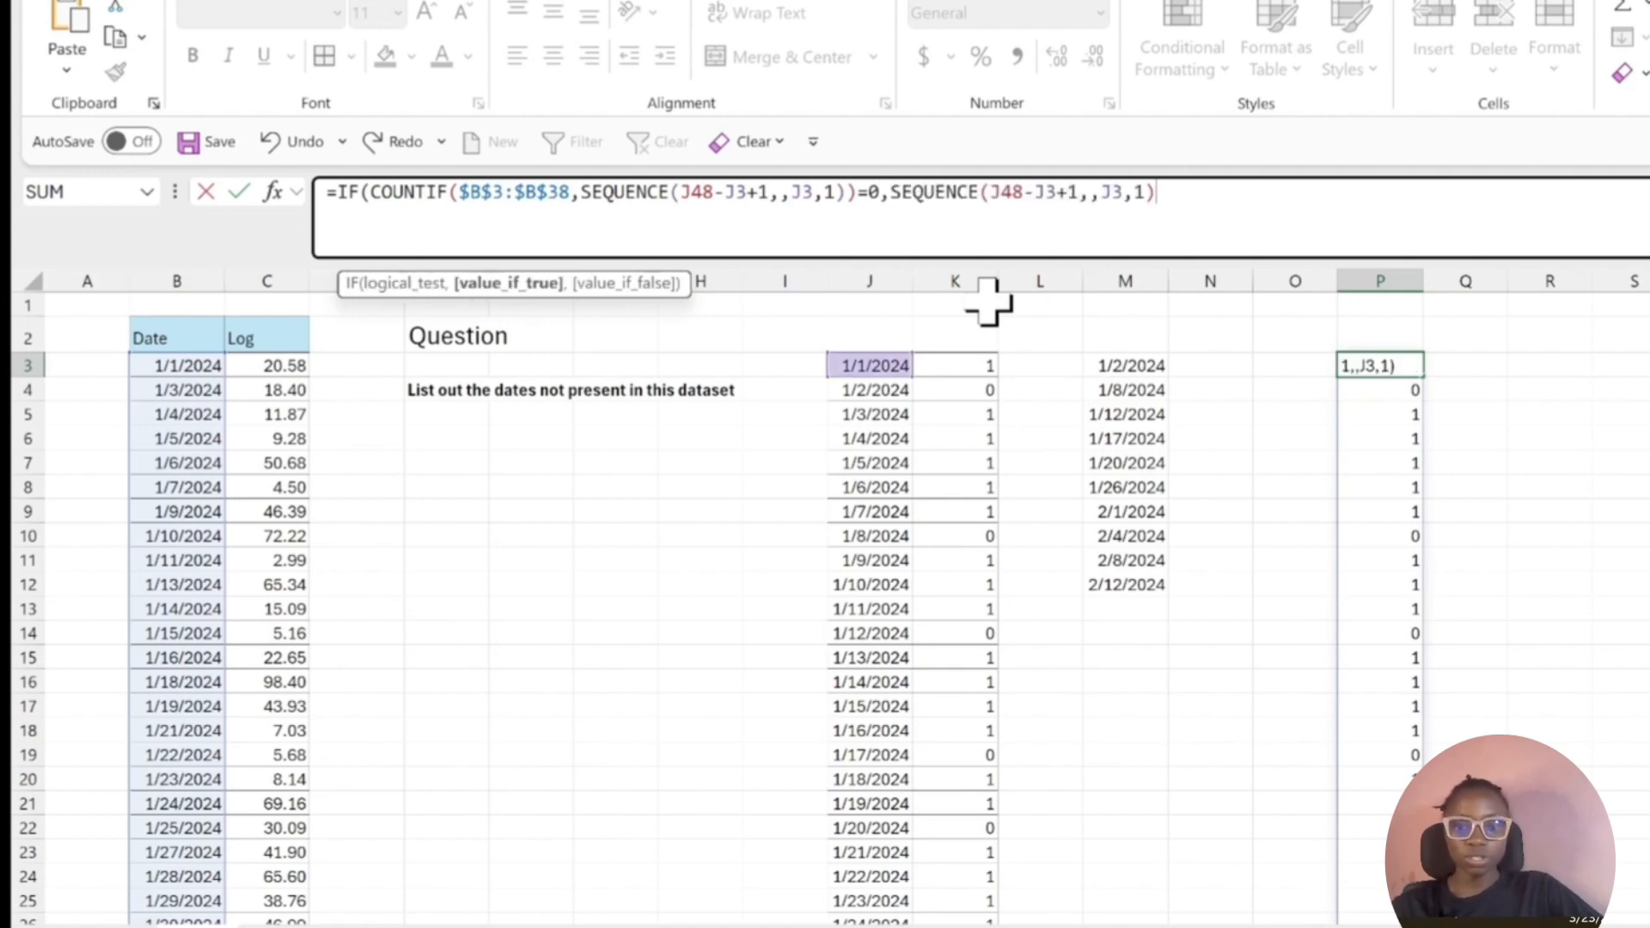
type(")")
key("Return")
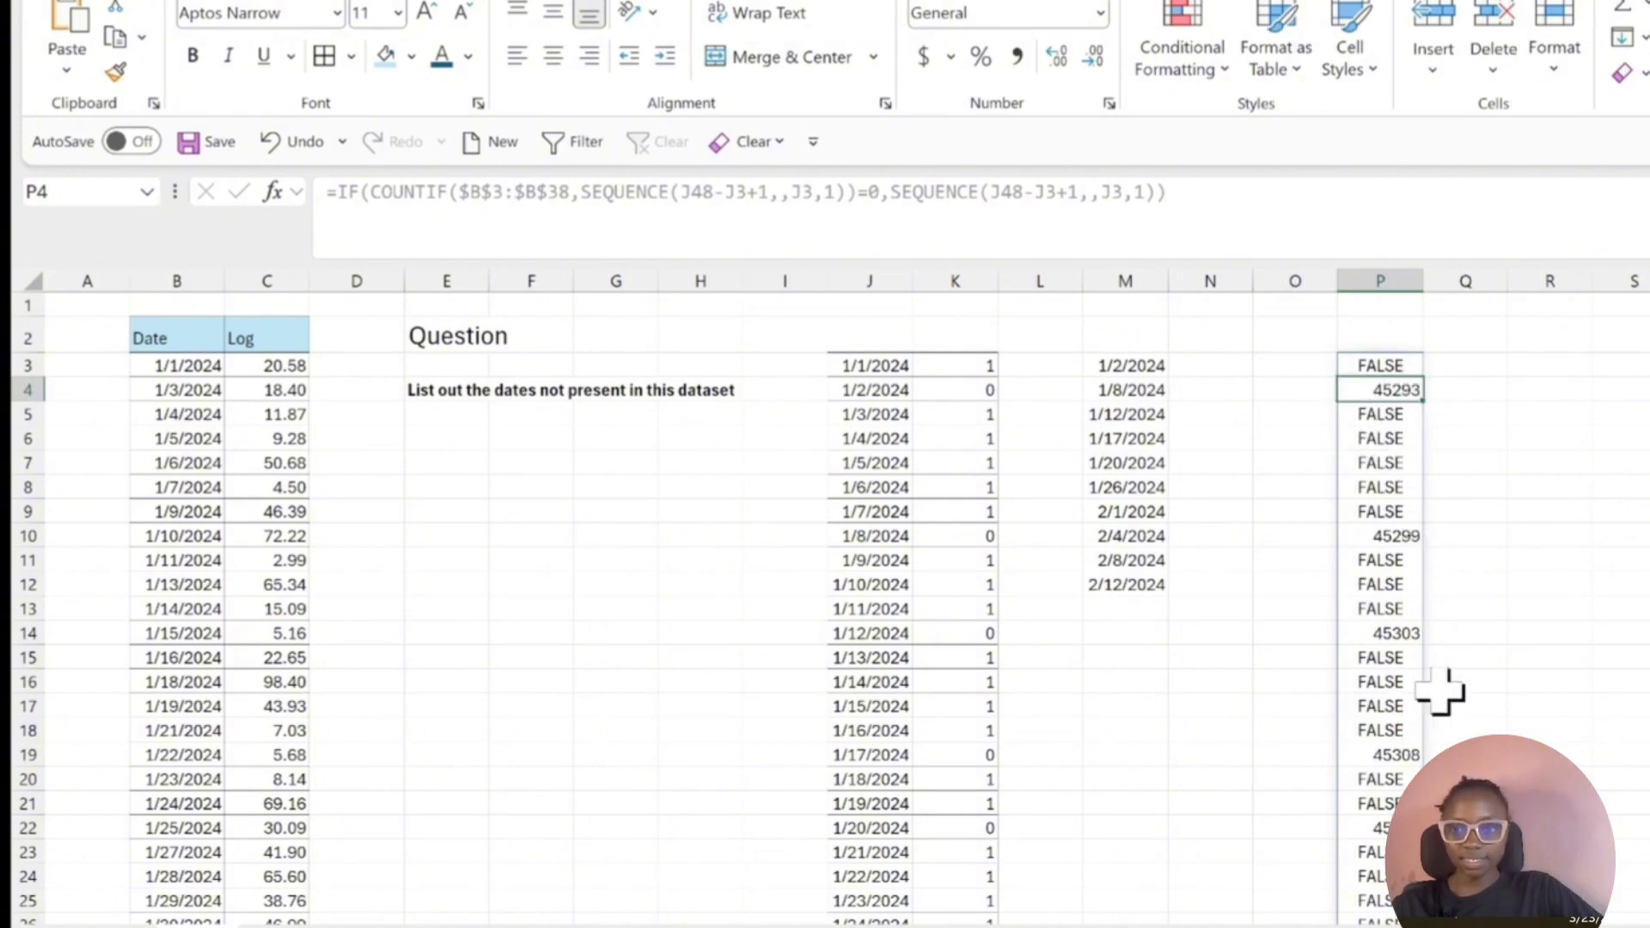
Format the entire IF result starting at P3 as Short Date.
left_click(1398, 365)
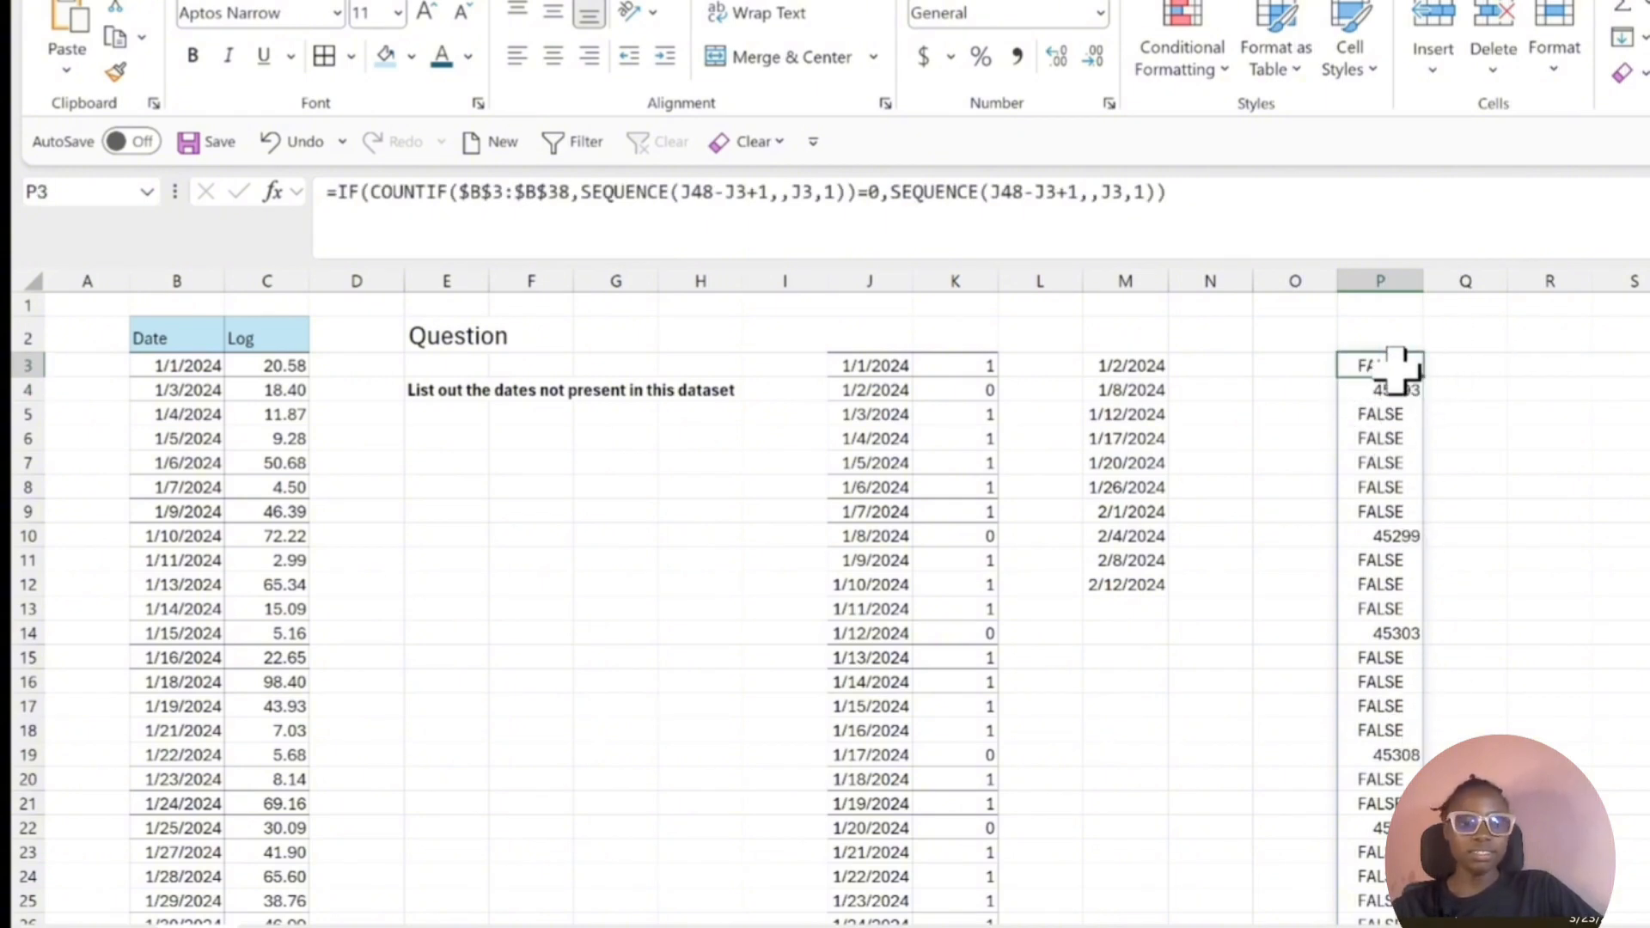
key("ctrl+shift+Down")
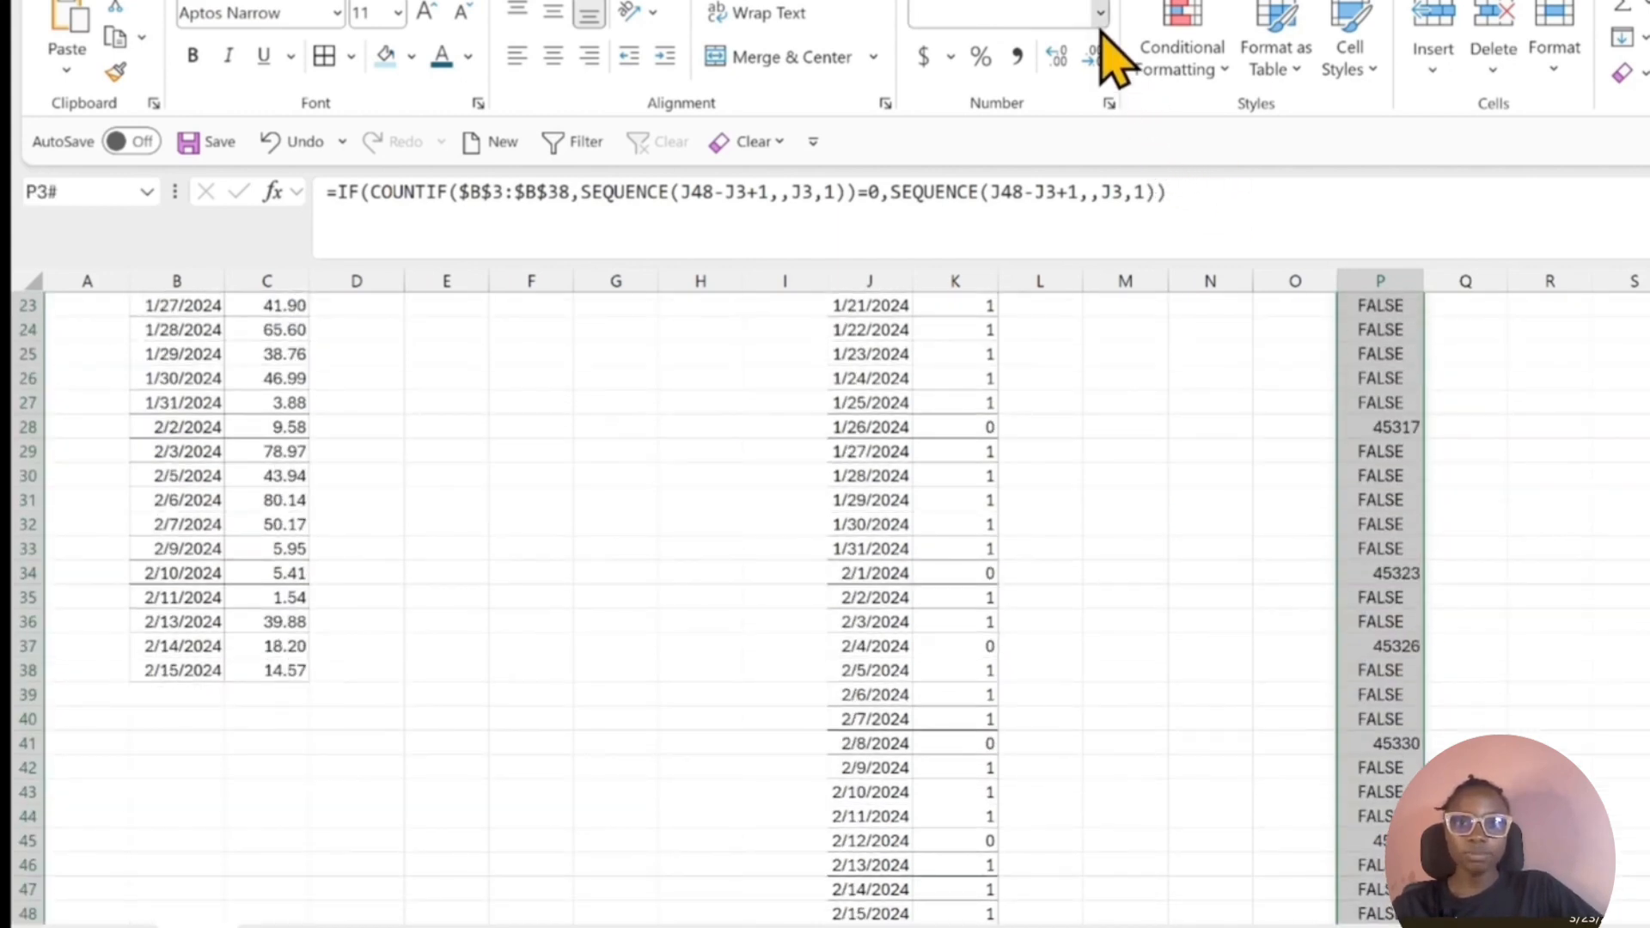
left_click(1100, 13)
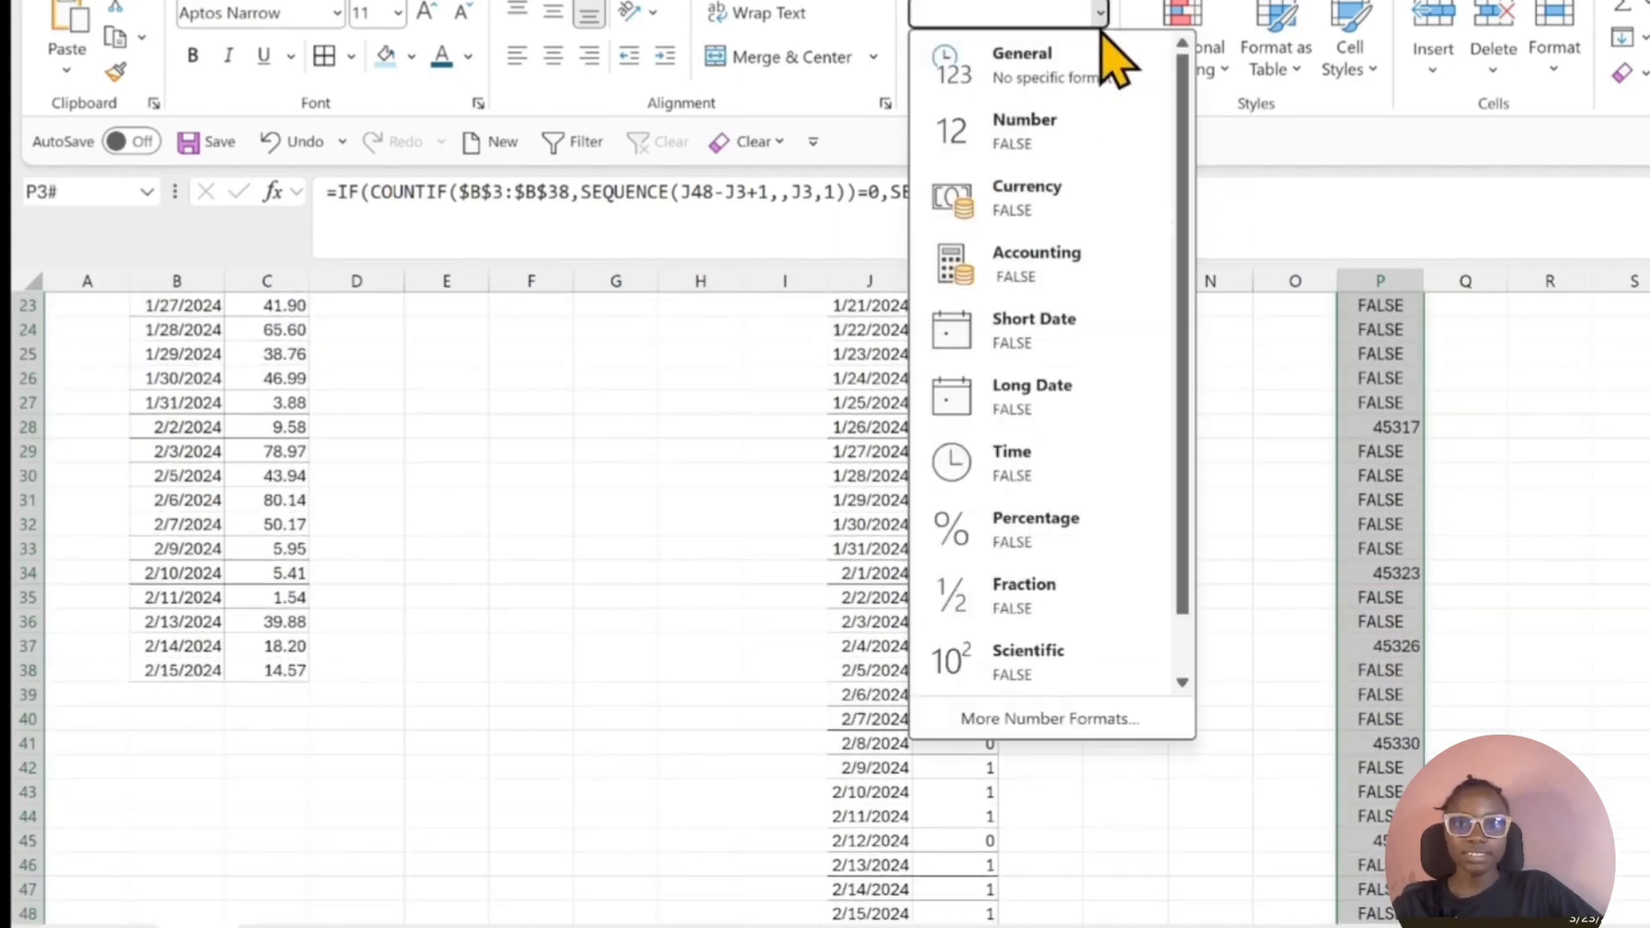
left_click(1093, 344)
scroll(1091, 349, "up", 1)
Try to delete the single spilled value in cell P6.
left_click(1414, 438)
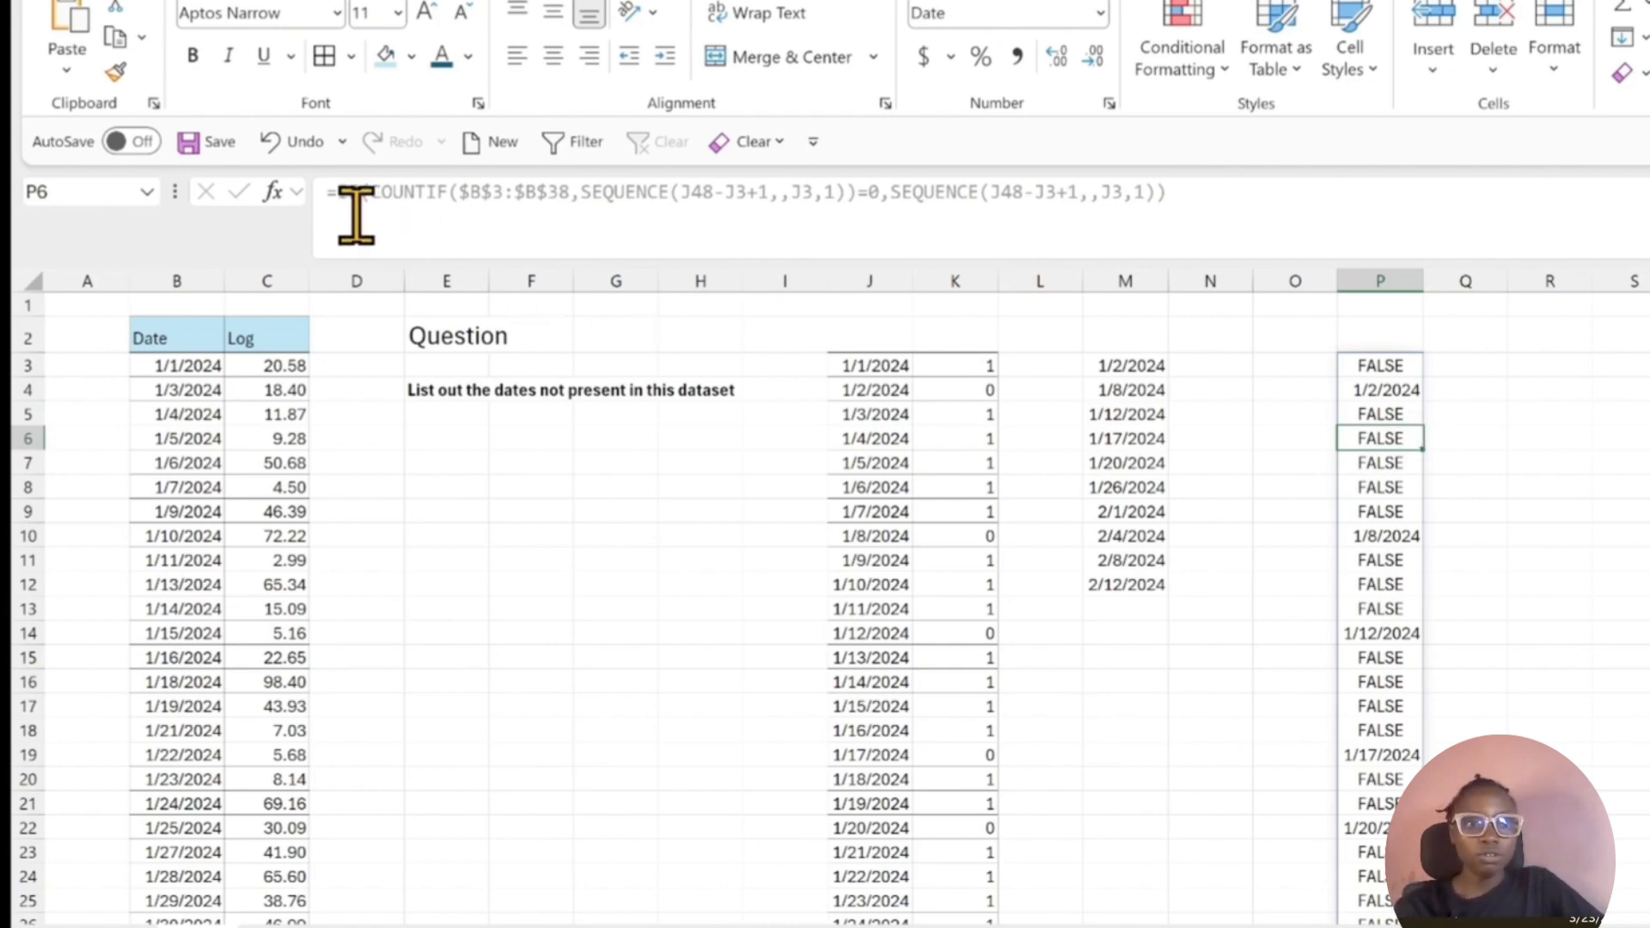
key("BackSpace")
left_click(1297, 512)
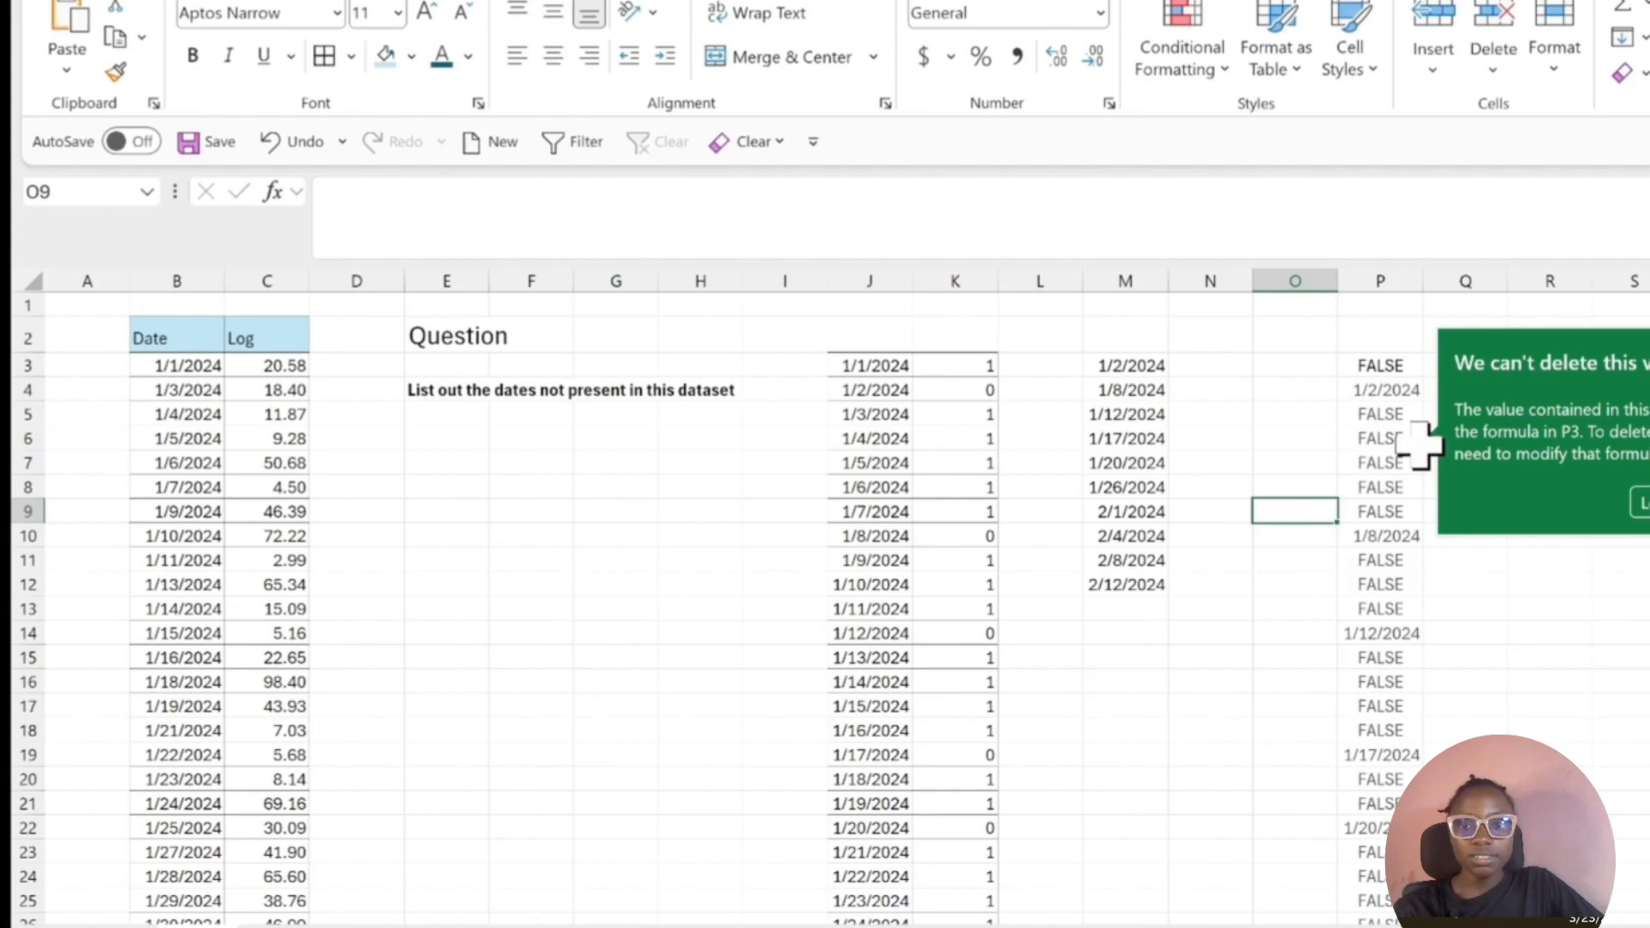
Copy the complete IF expression from P3 without its equals sign and leave the formula unedited.
left_click(1376, 368)
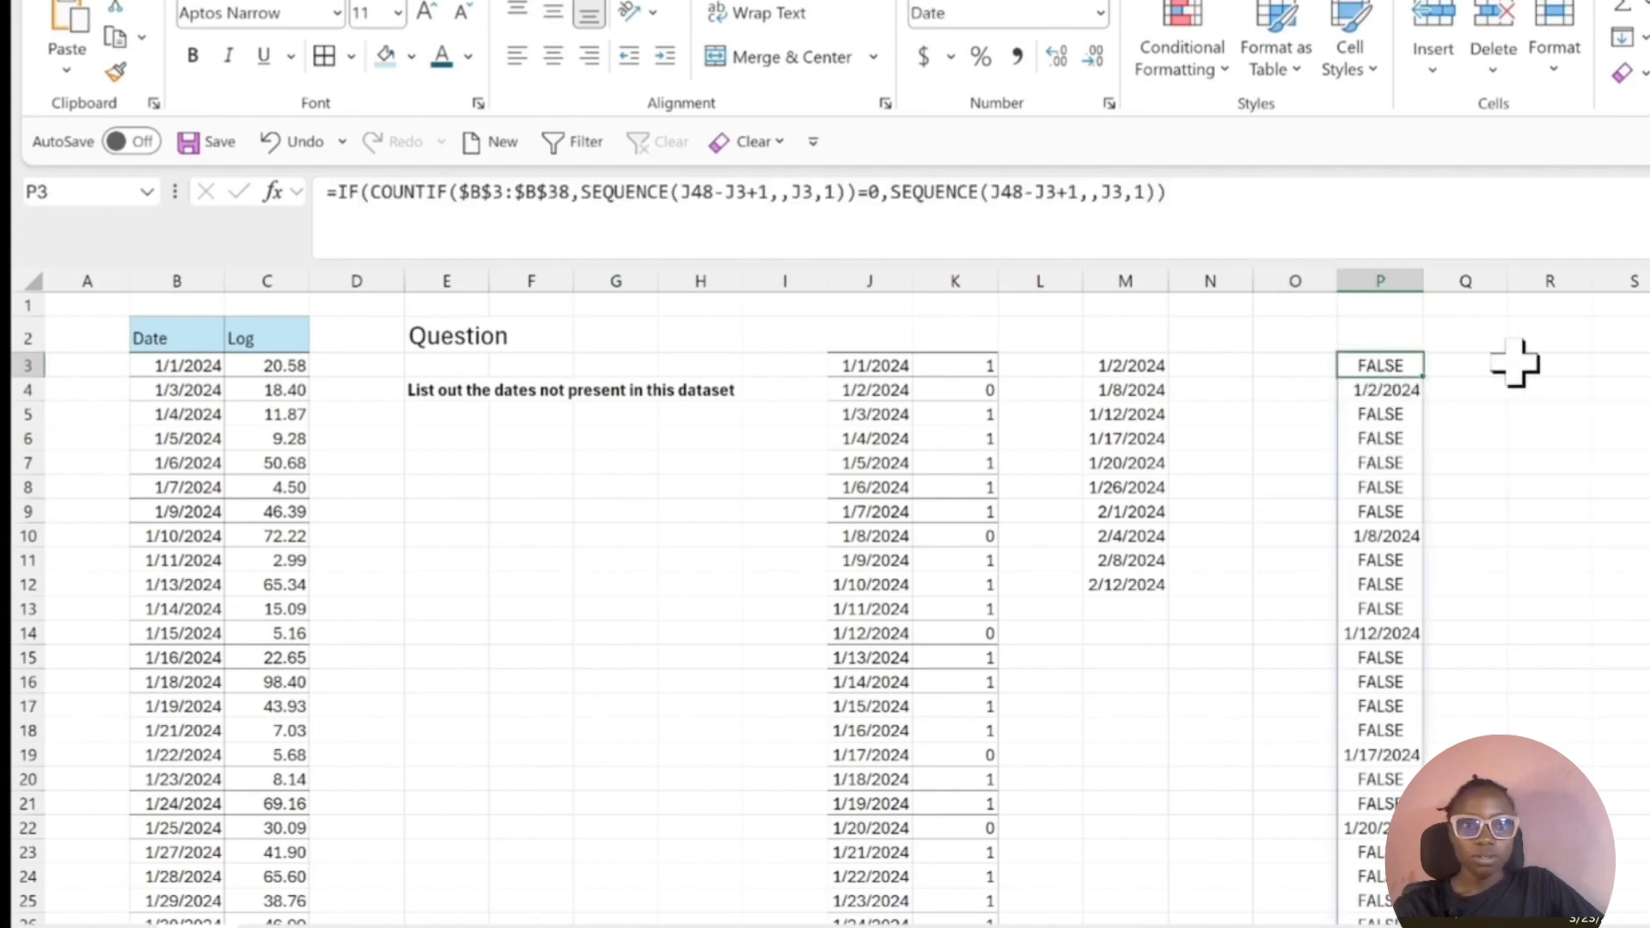
left_click_drag(338, 191, 1341, 204)
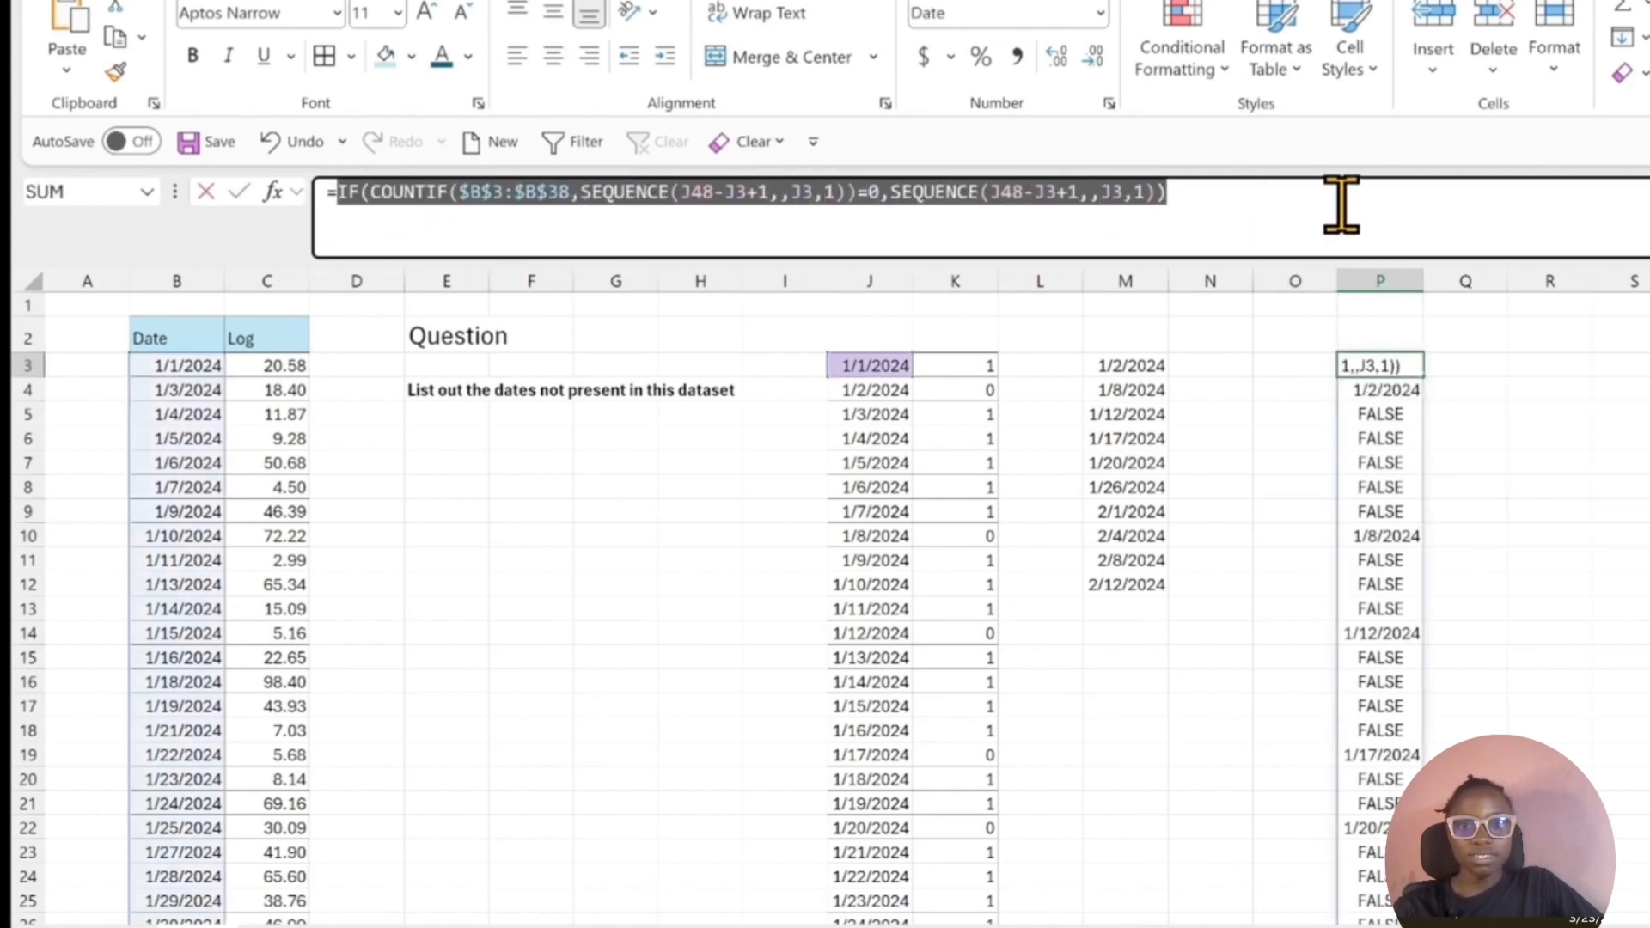
key("Escape")
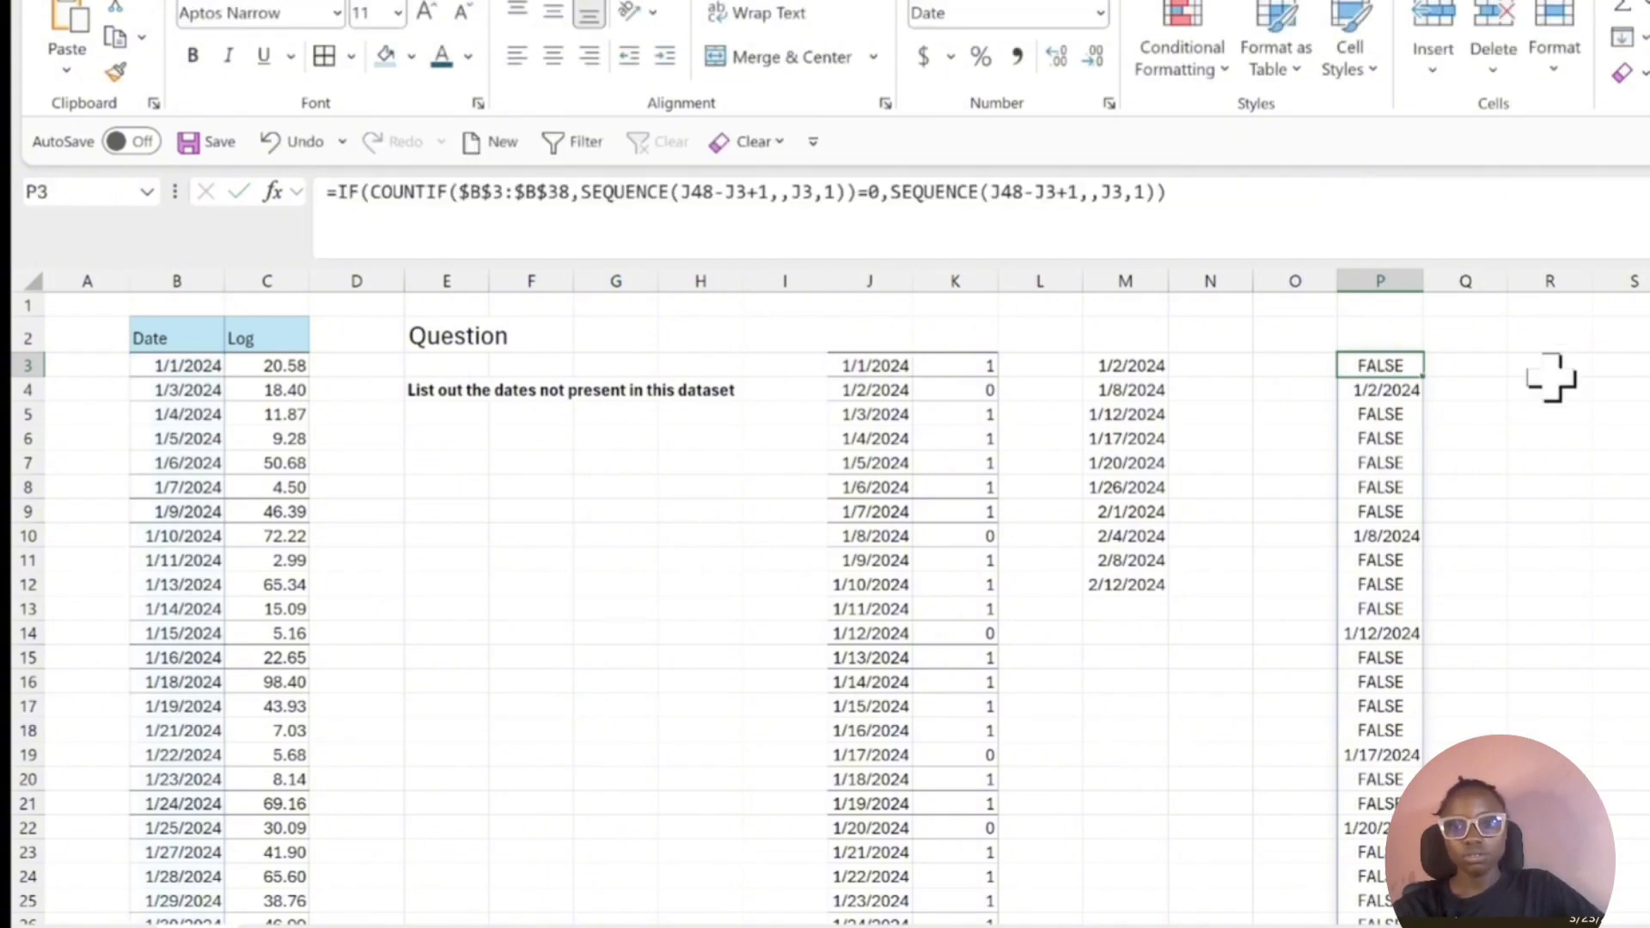
Wrap the IF expression in P3 in FILTER as its array and begin the include argument with ISNUMBER(.
left_click(345, 203)
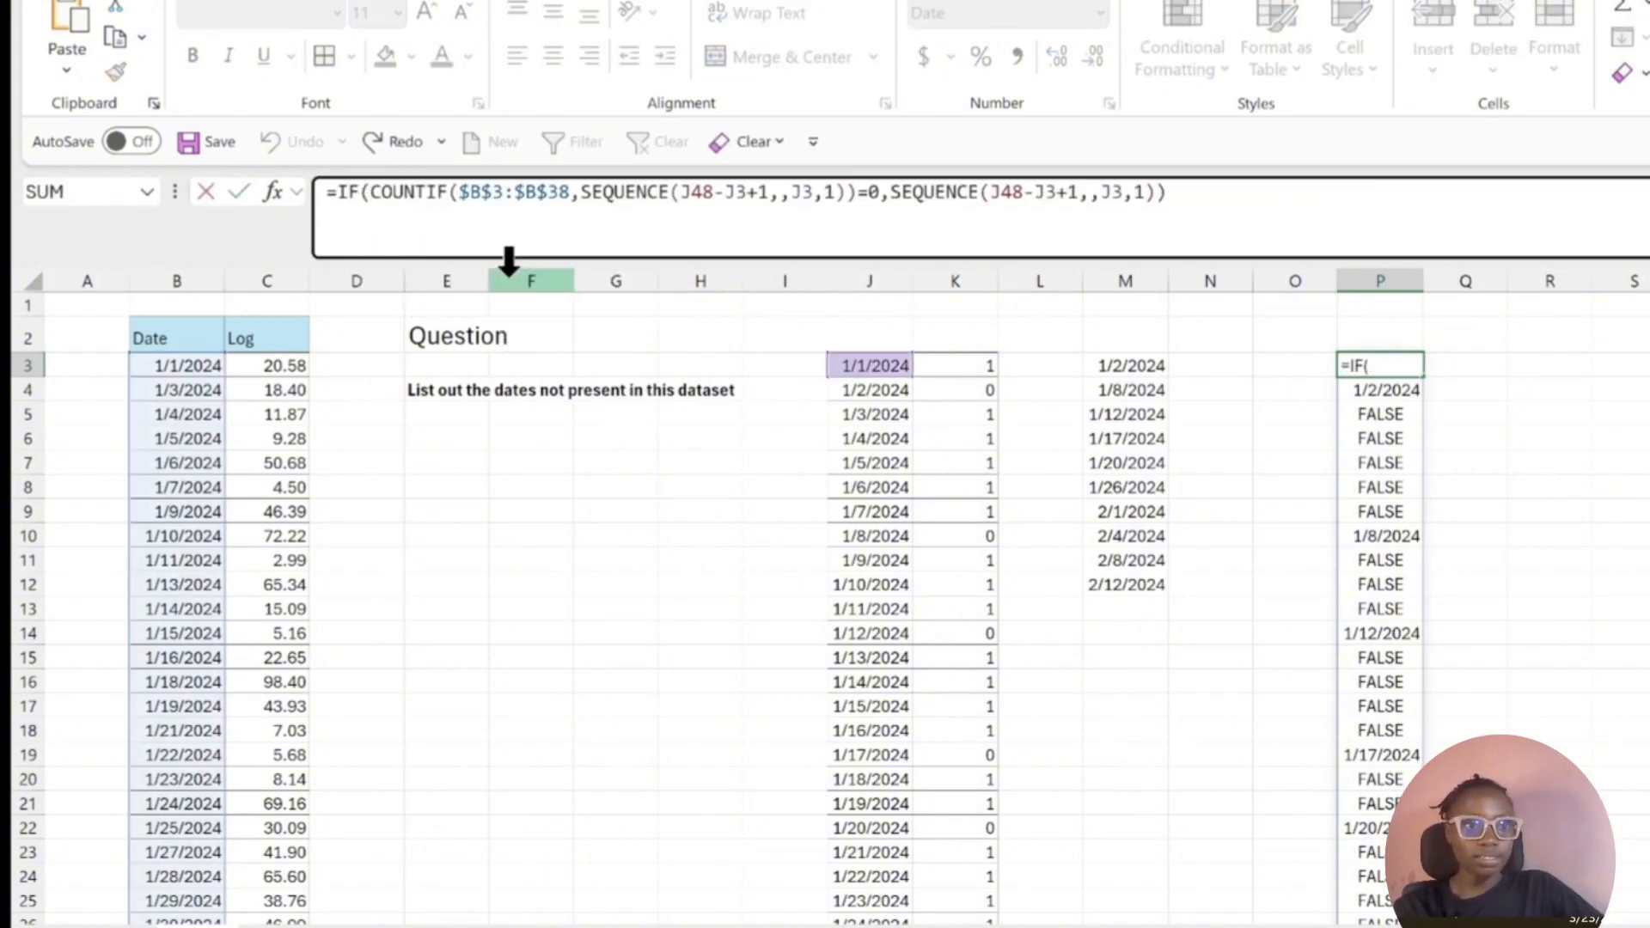
type("FILTER(")
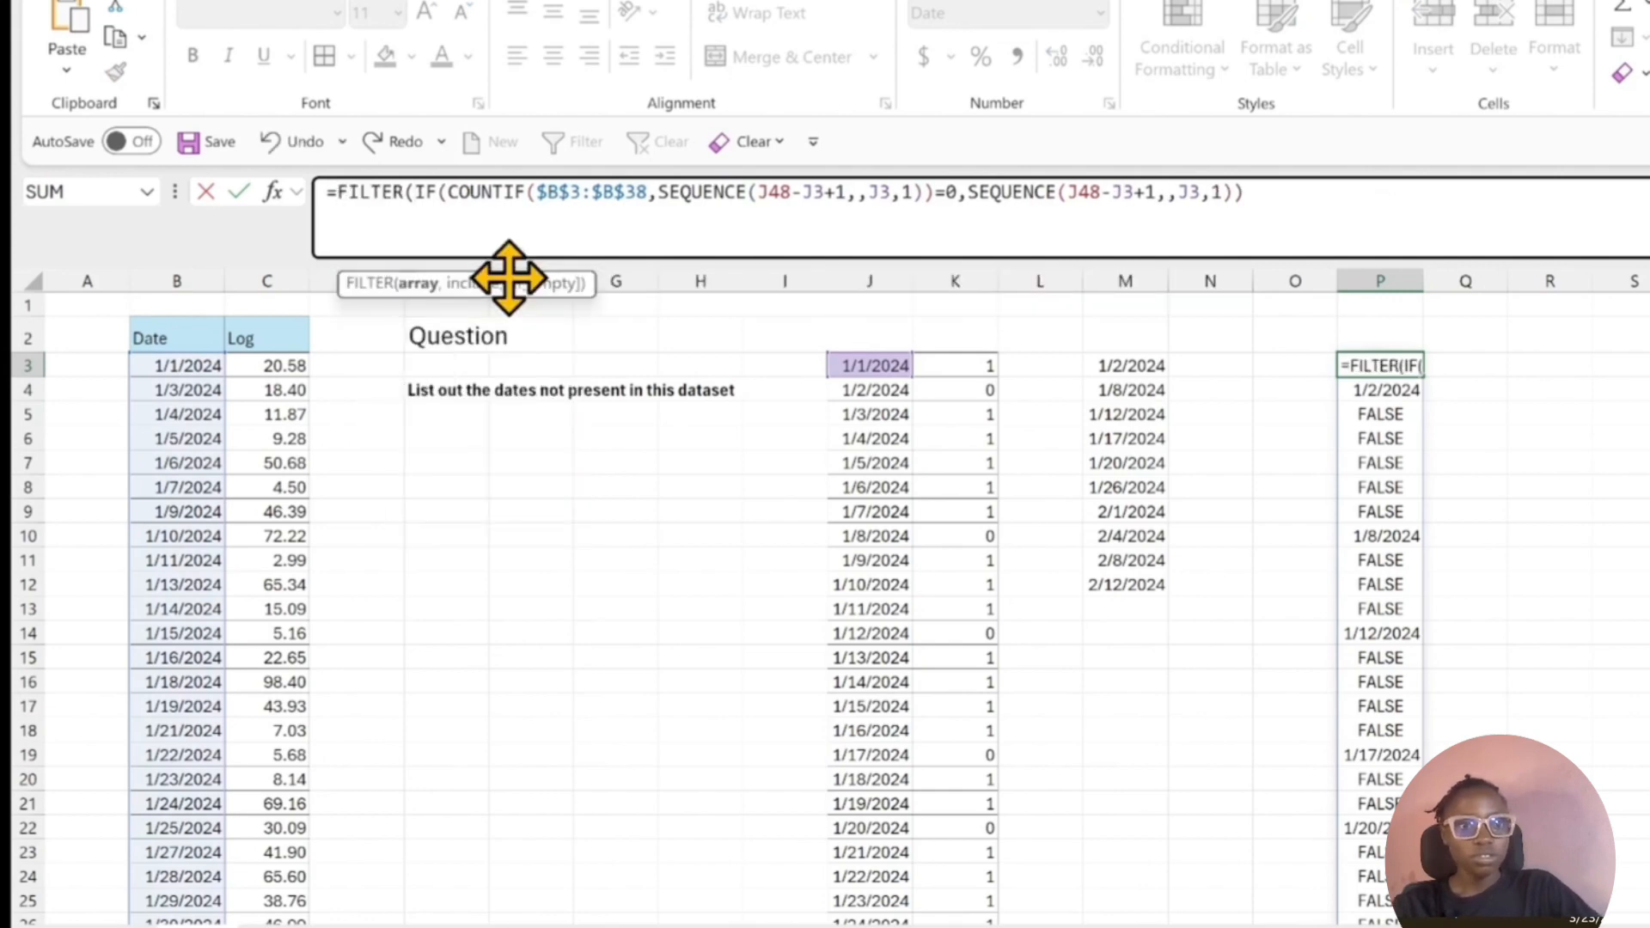
left_click(1299, 189)
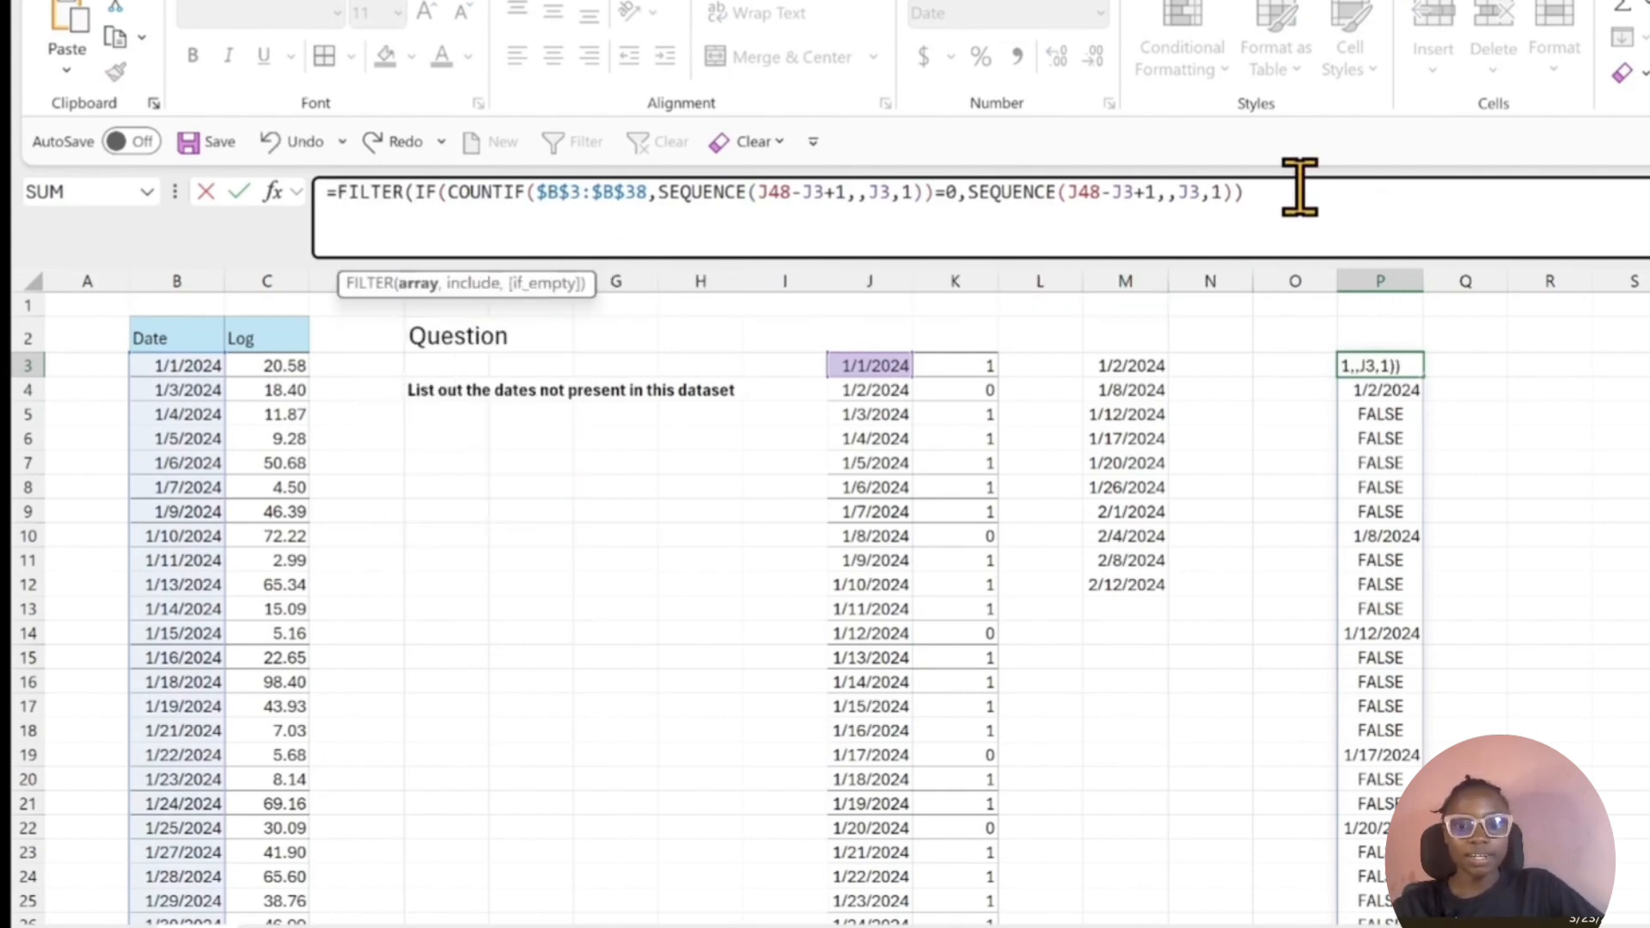
type(",")
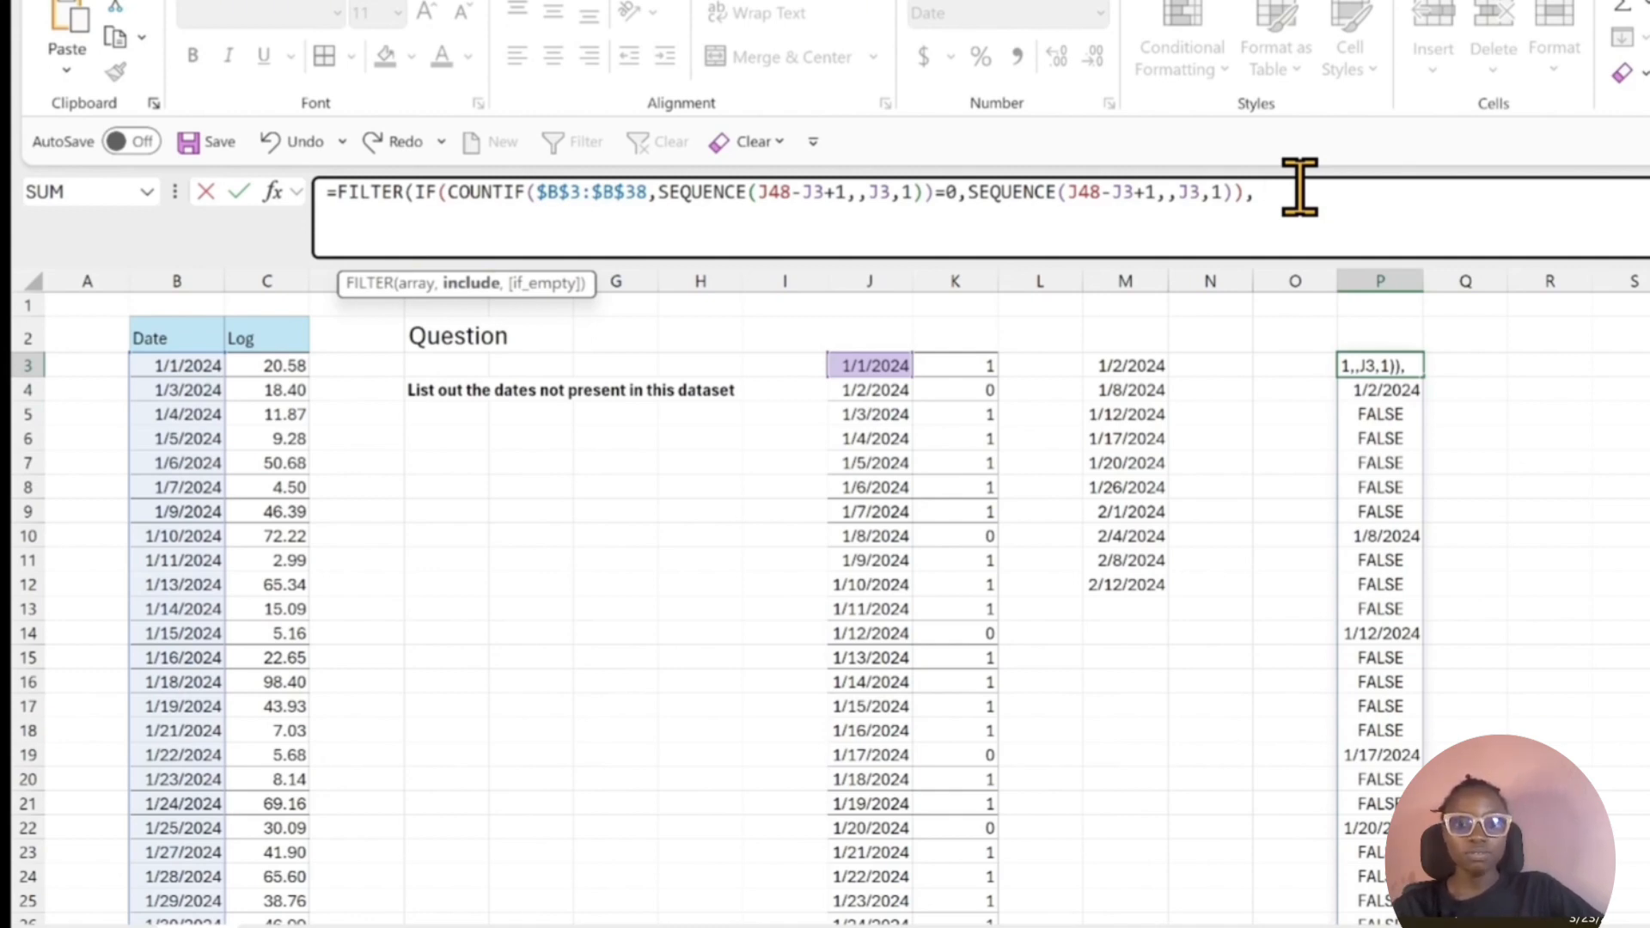
type("isn")
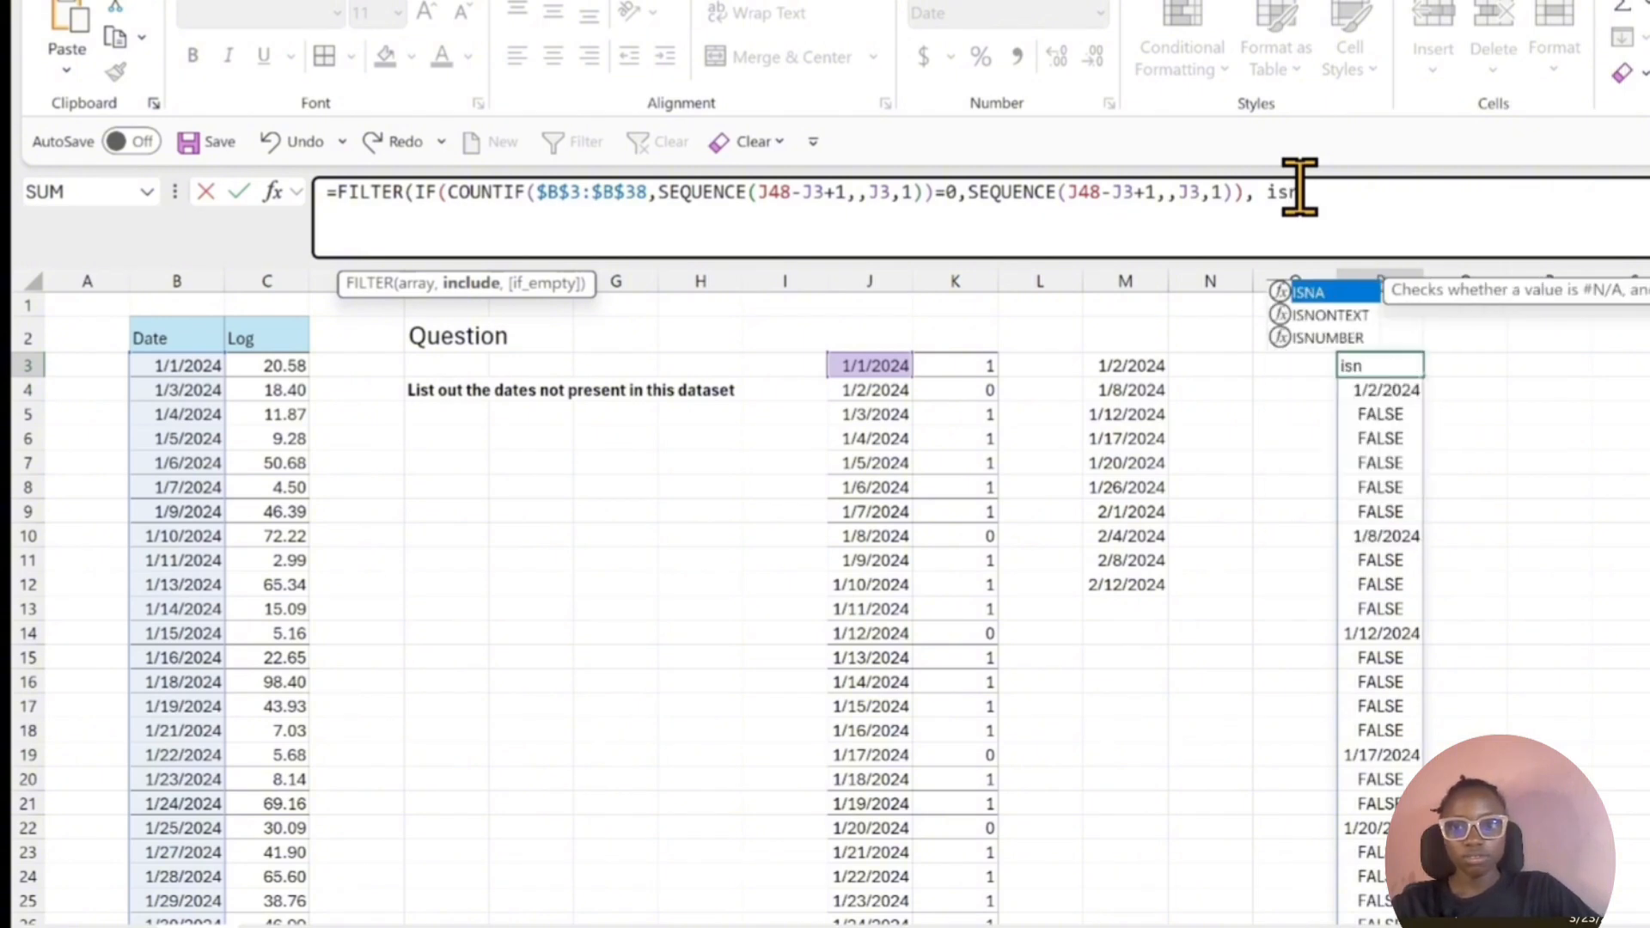
key("Down")
key("Down")
key("Tab")
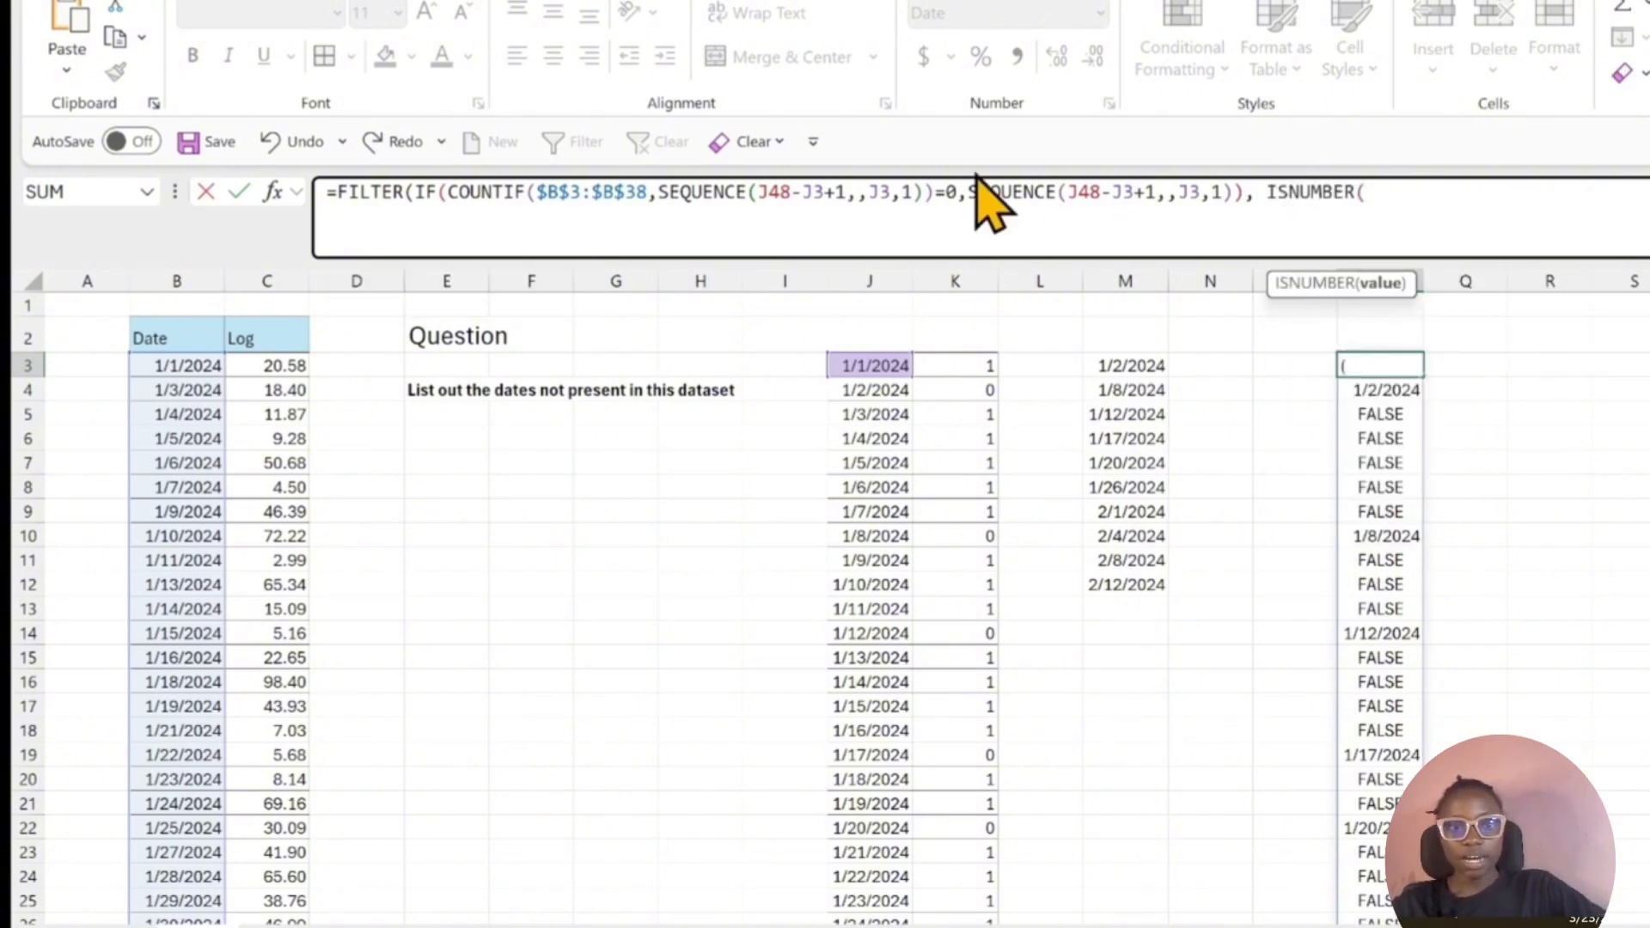
Paste the copied IF expression as the ISNUMBER value, close both functions and commit the FILTER formula in P3.
left_click(421, 196)
left_click_drag(421, 196, 703, 196)
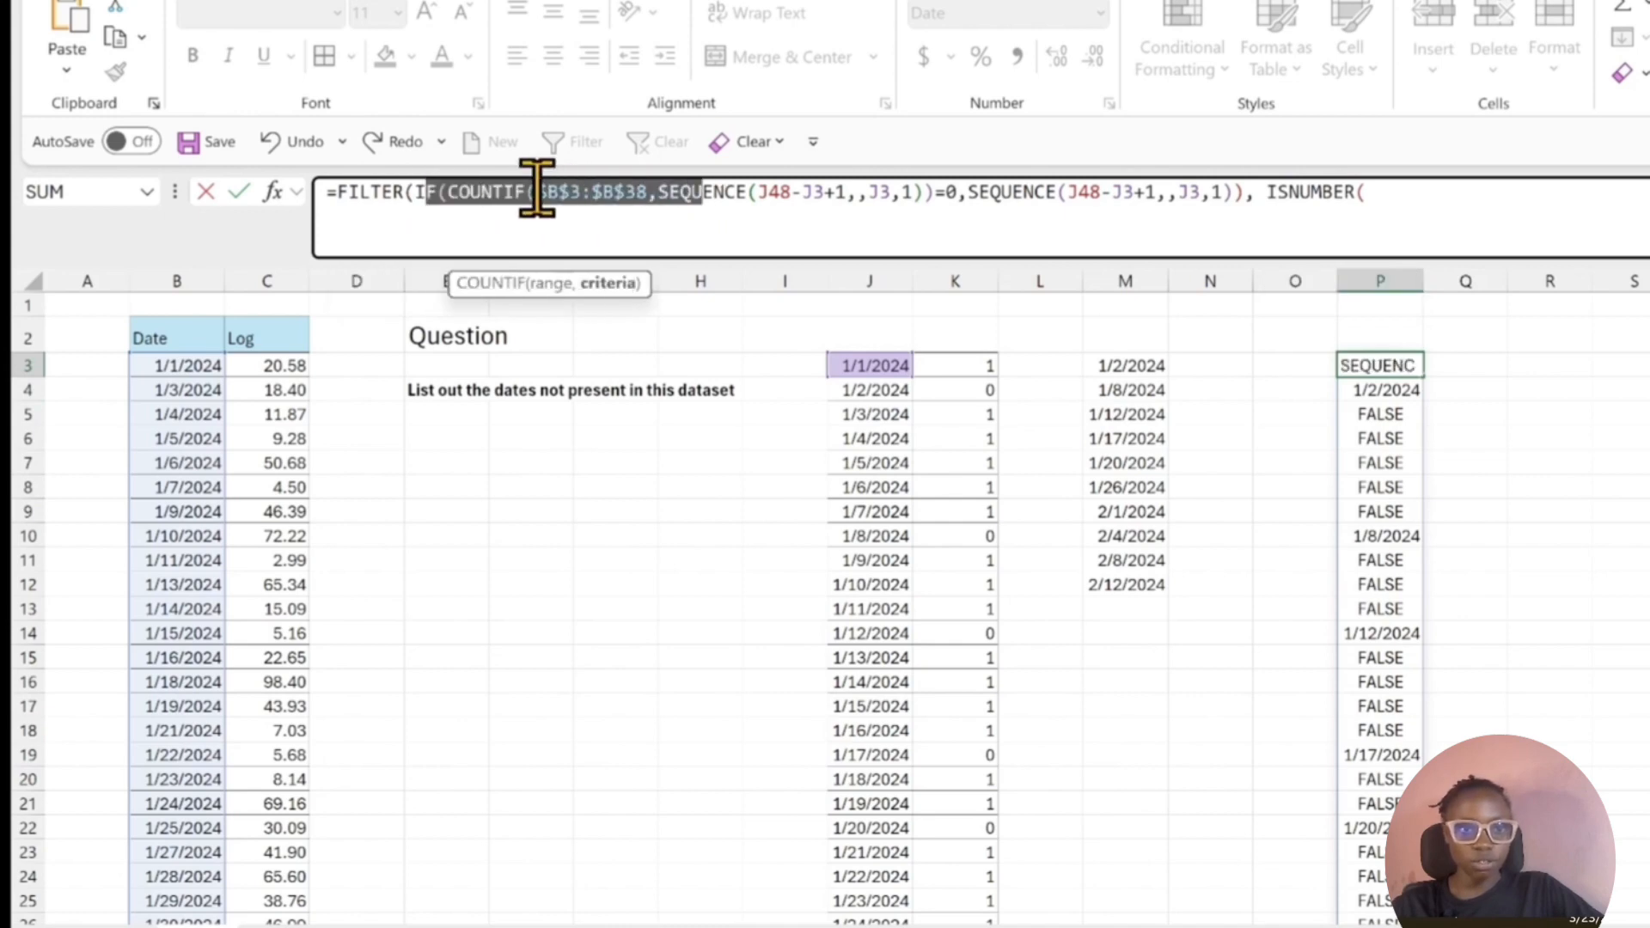
left_click_drag(414, 190, 1245, 221)
key("ctrl+c")
left_click(1245, 221)
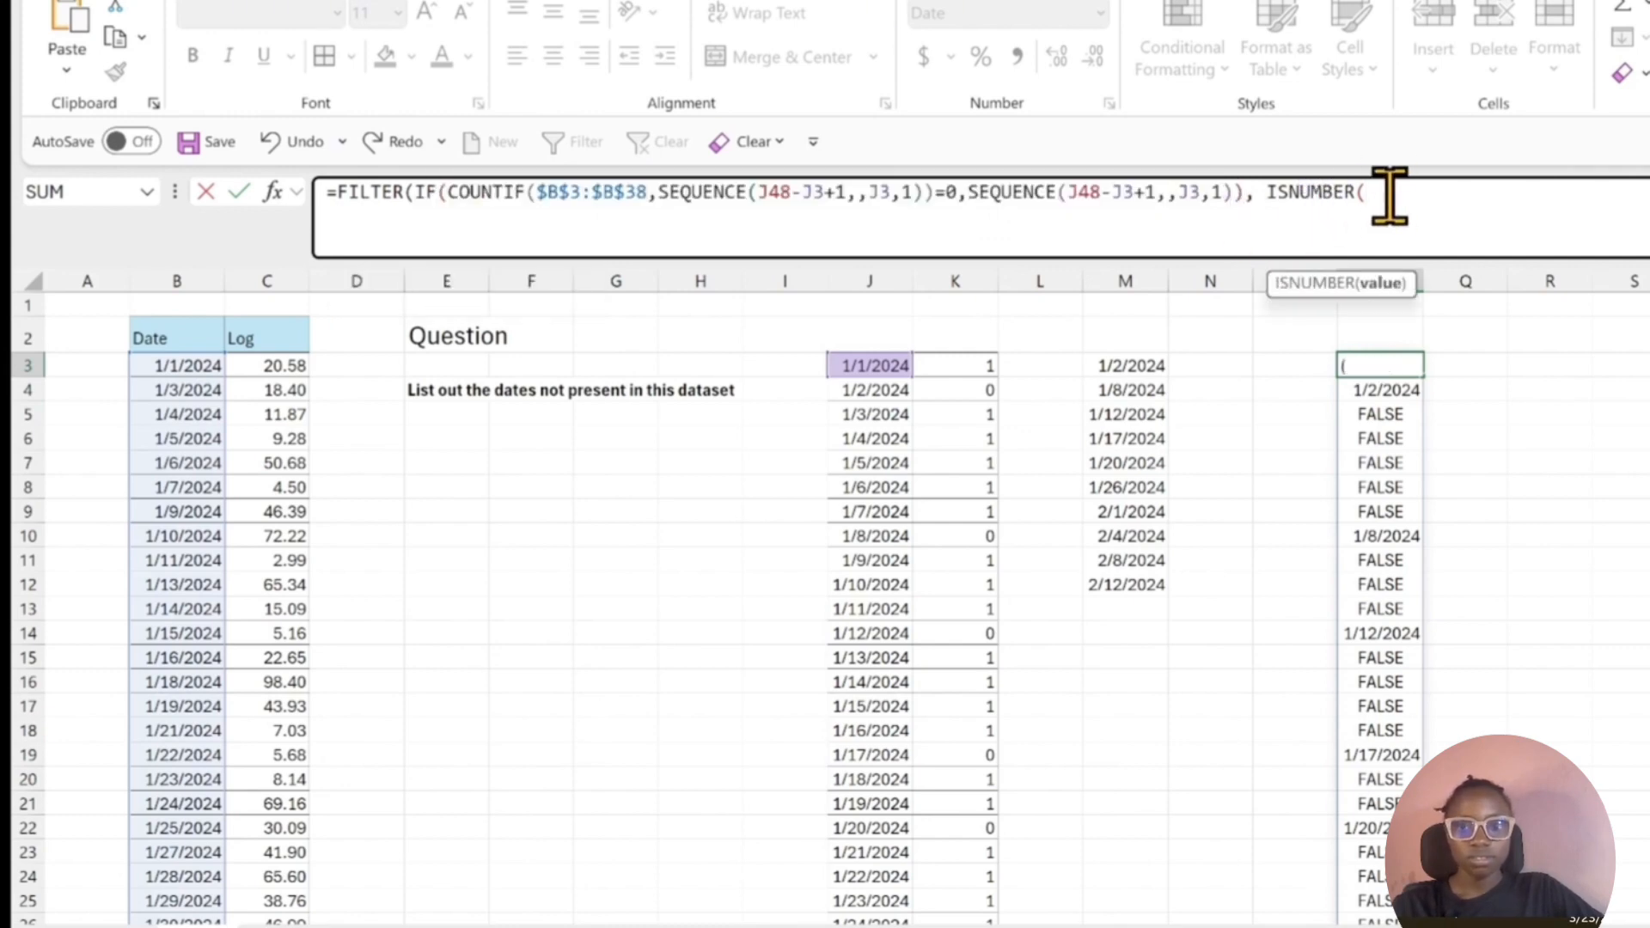
key("ctrl+v")
type(")")
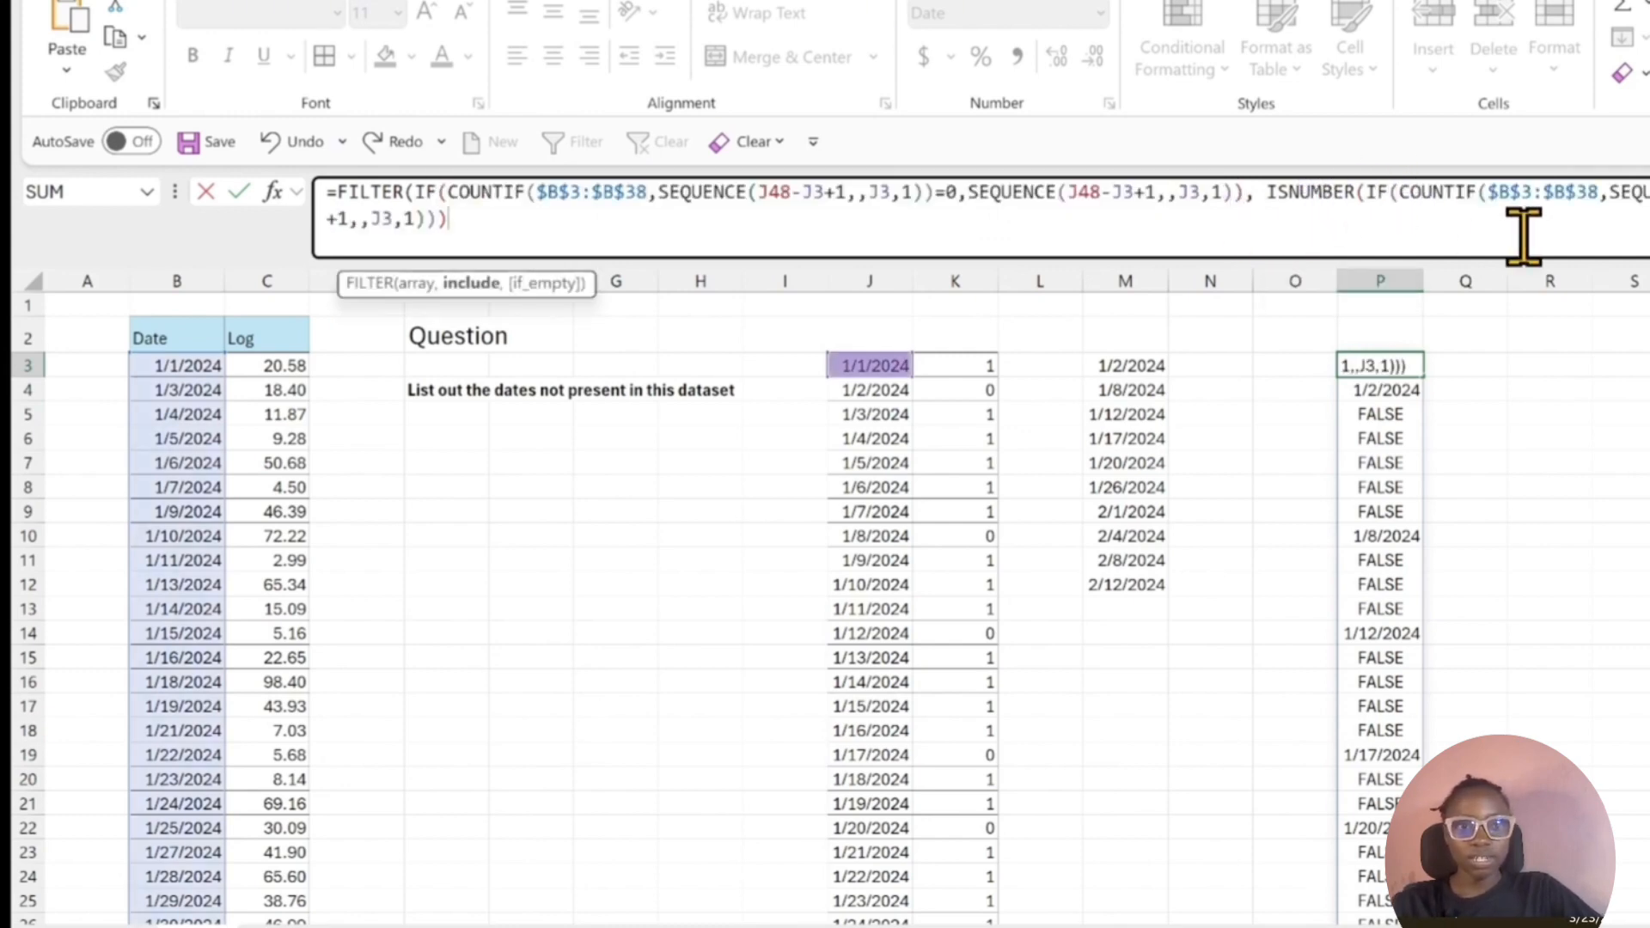
type(")")
key("Return")
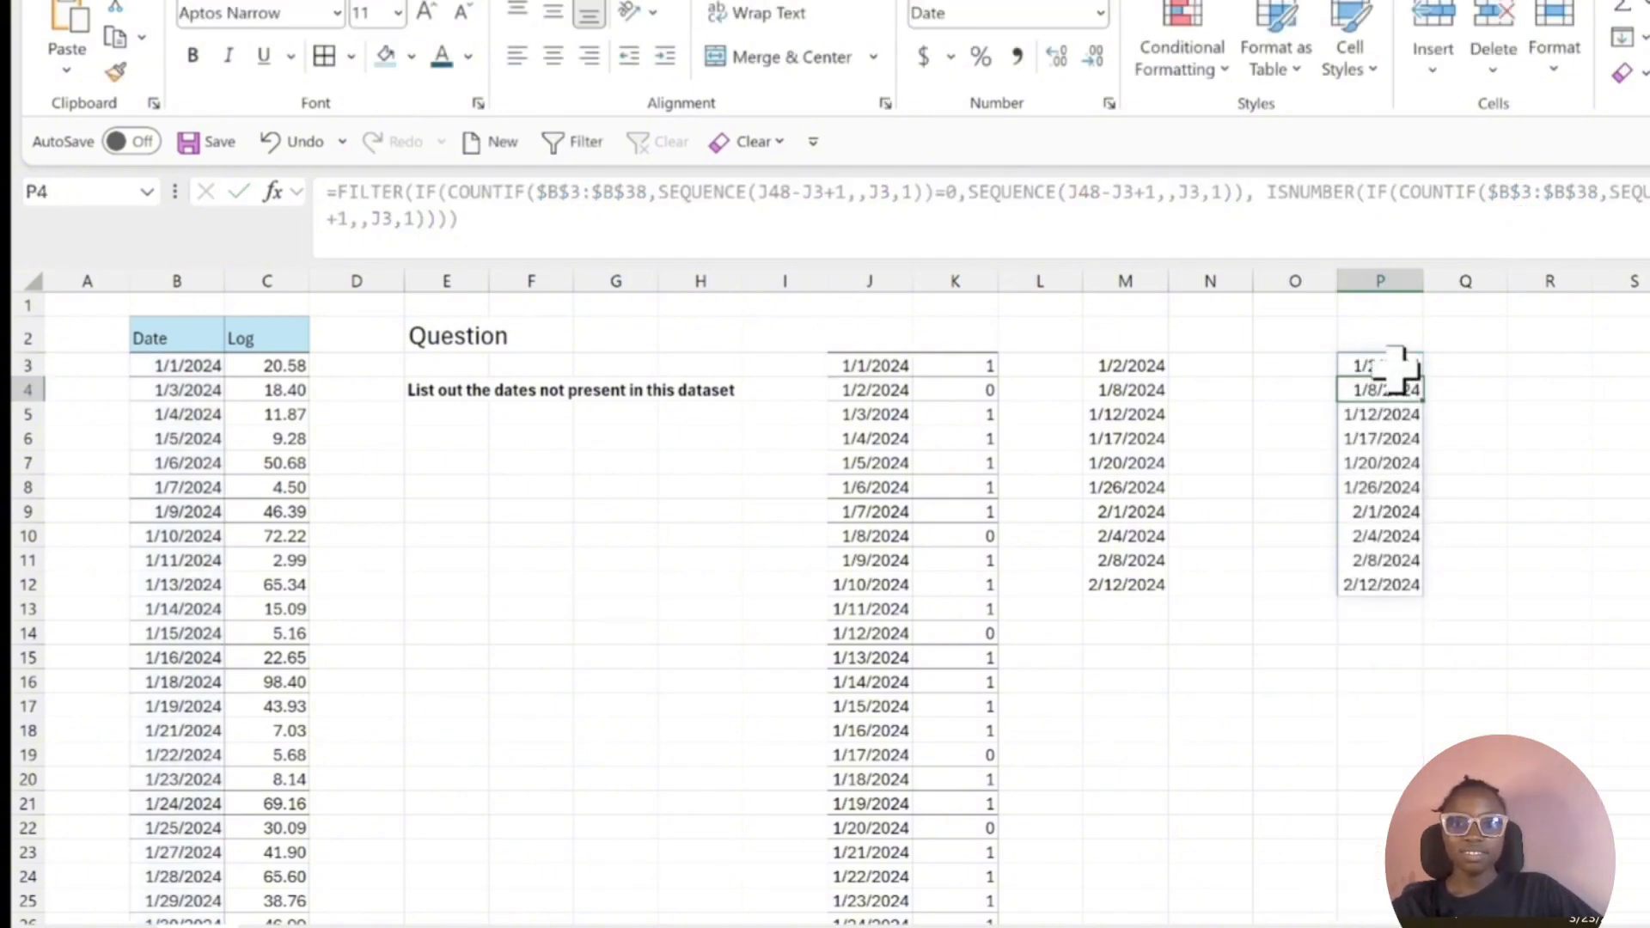
Compare the dates spilled from P3 with the helper columns J and K and the missing-date list in column M.
left_click_drag(1381, 361, 1397, 588)
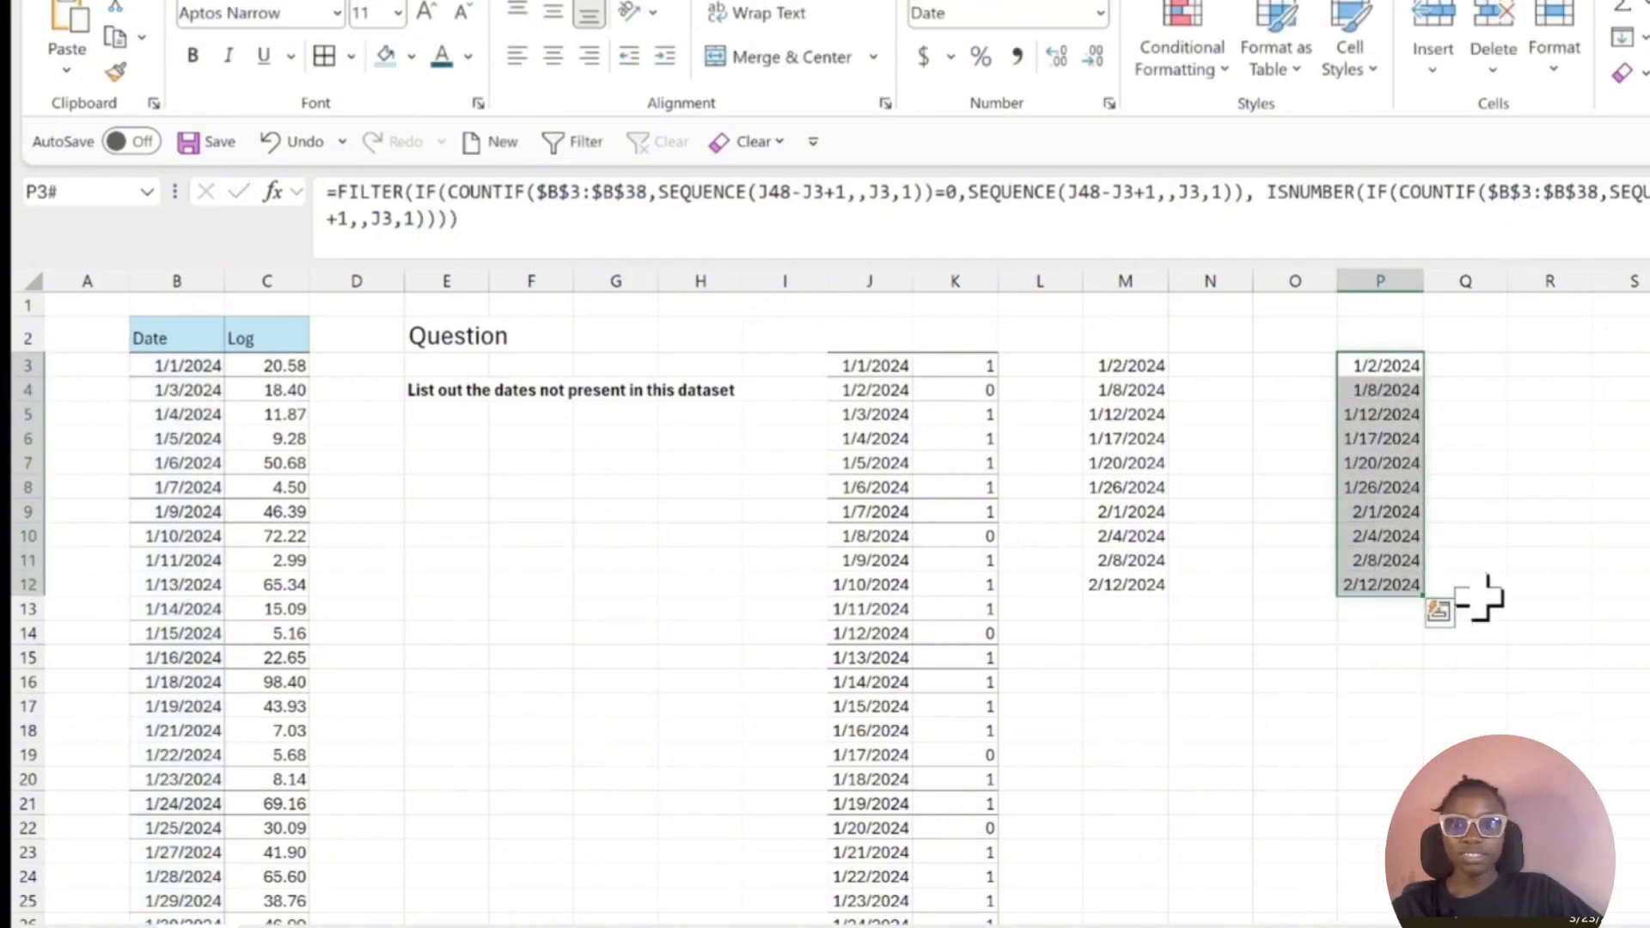
left_click(1575, 538)
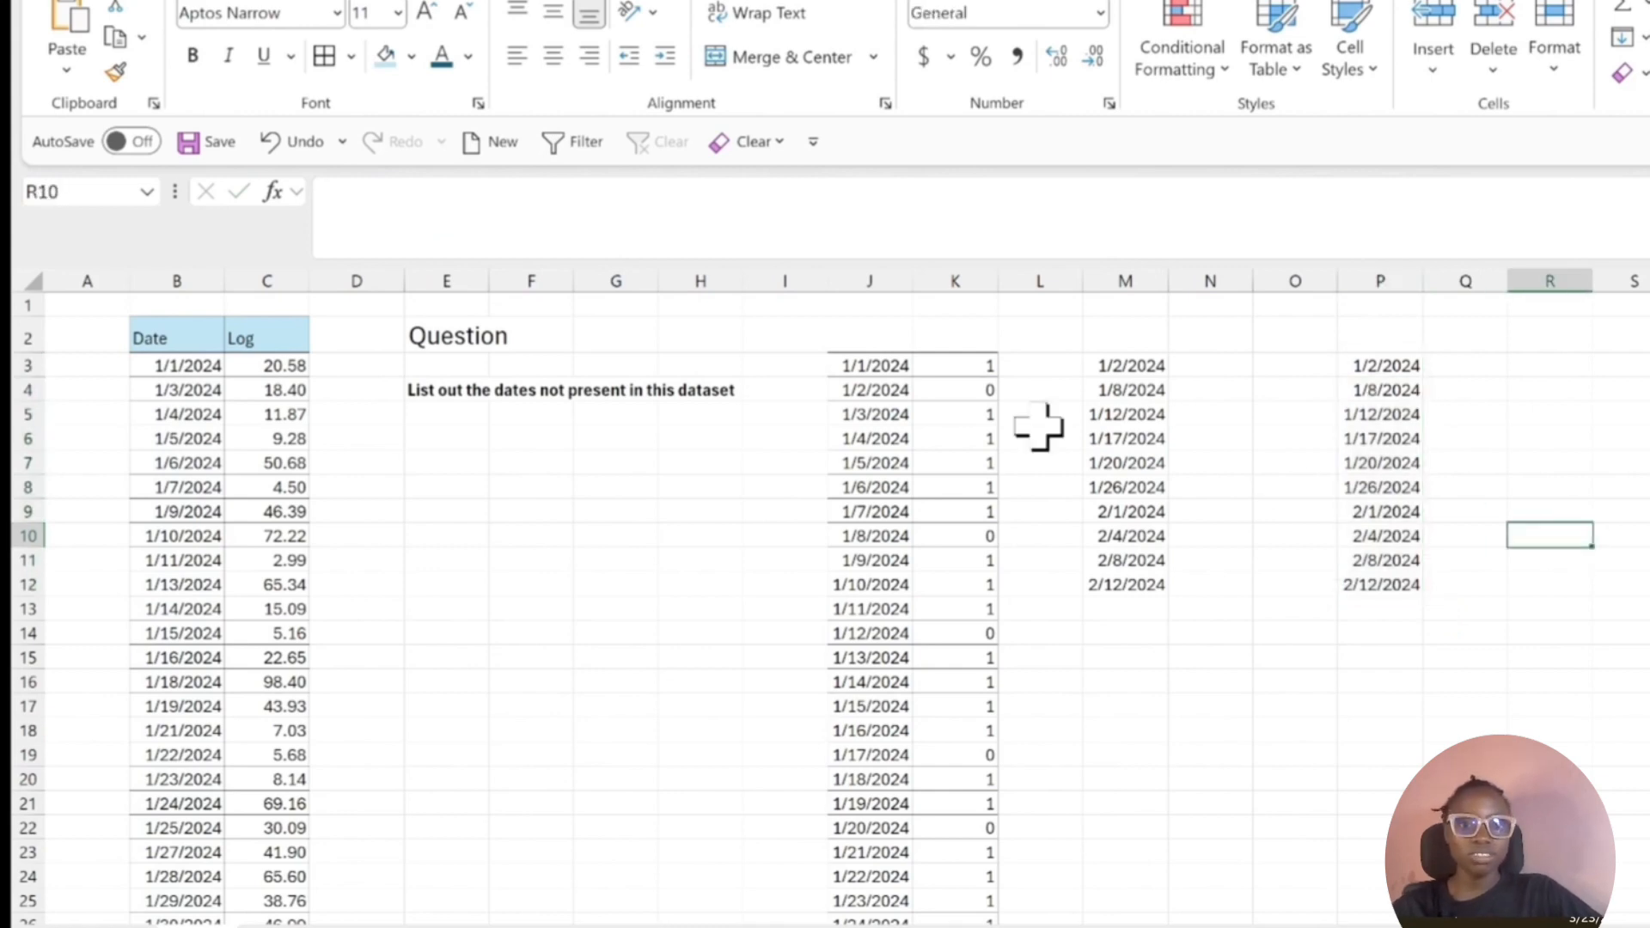
left_click(890, 364)
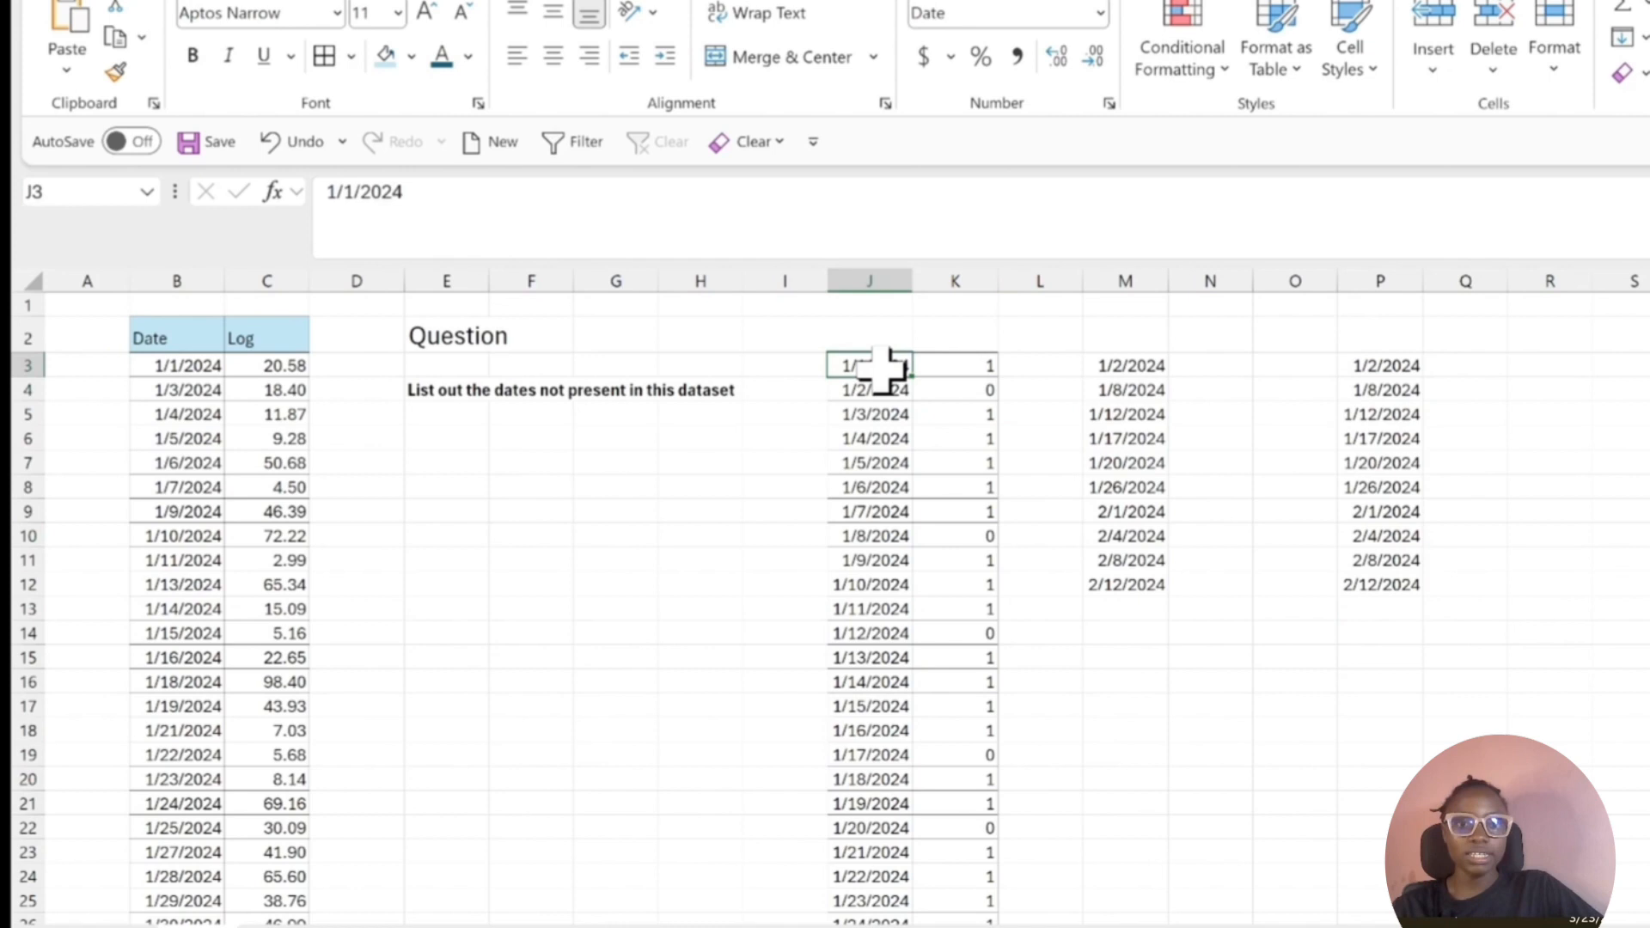
left_click(963, 366)
left_click(1064, 369)
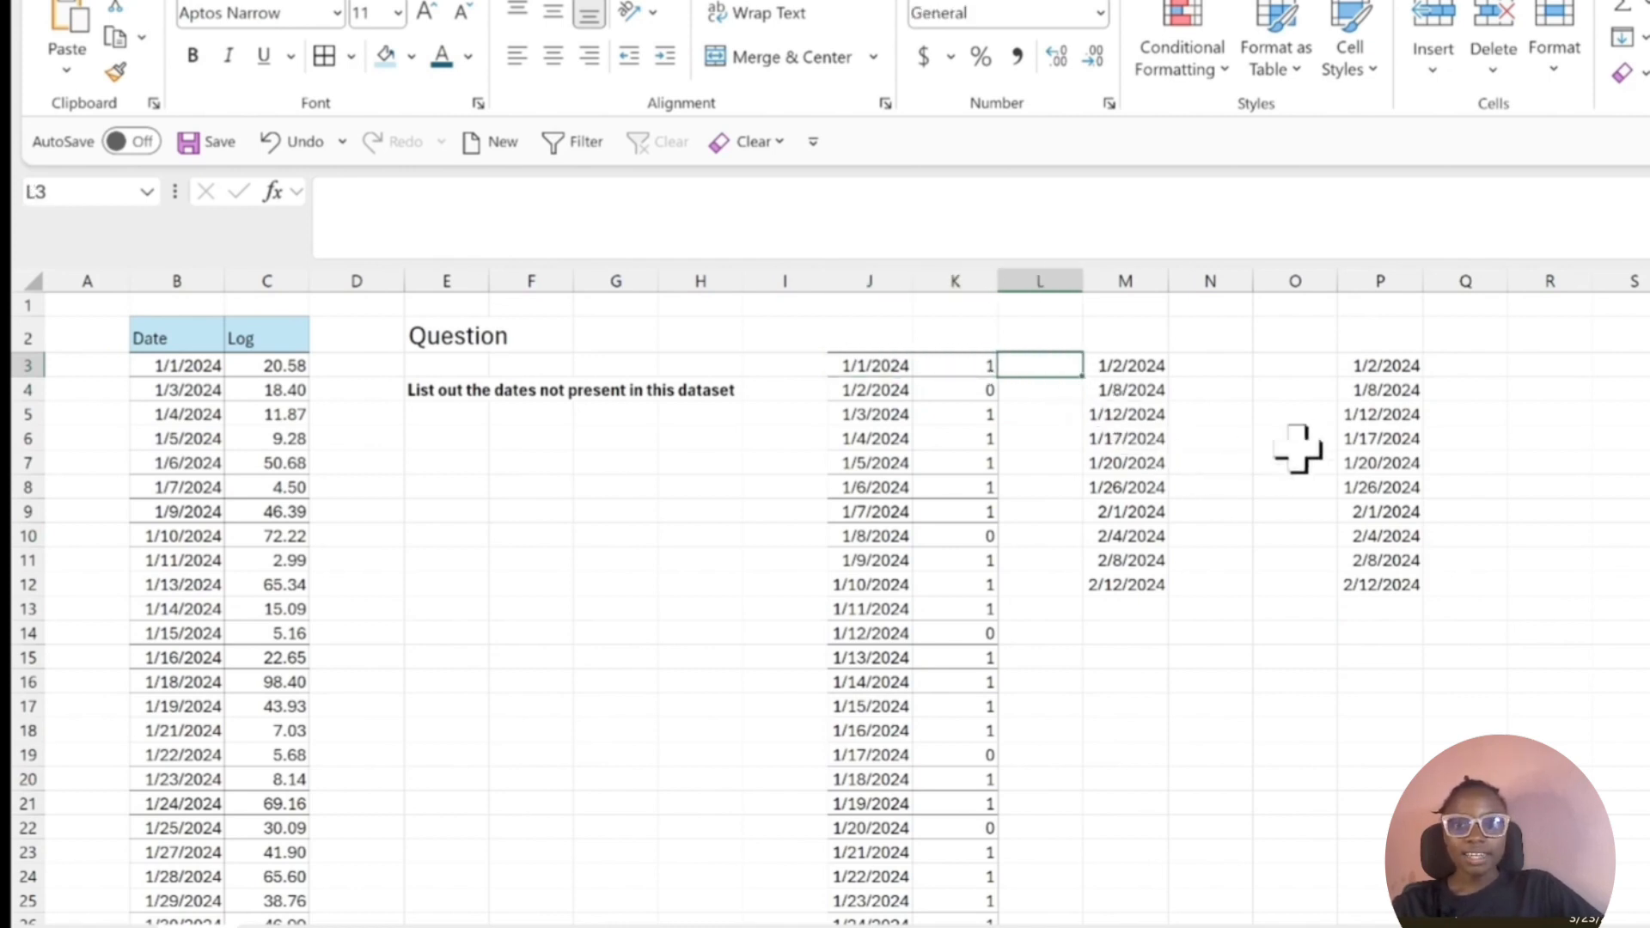
left_click(1394, 370)
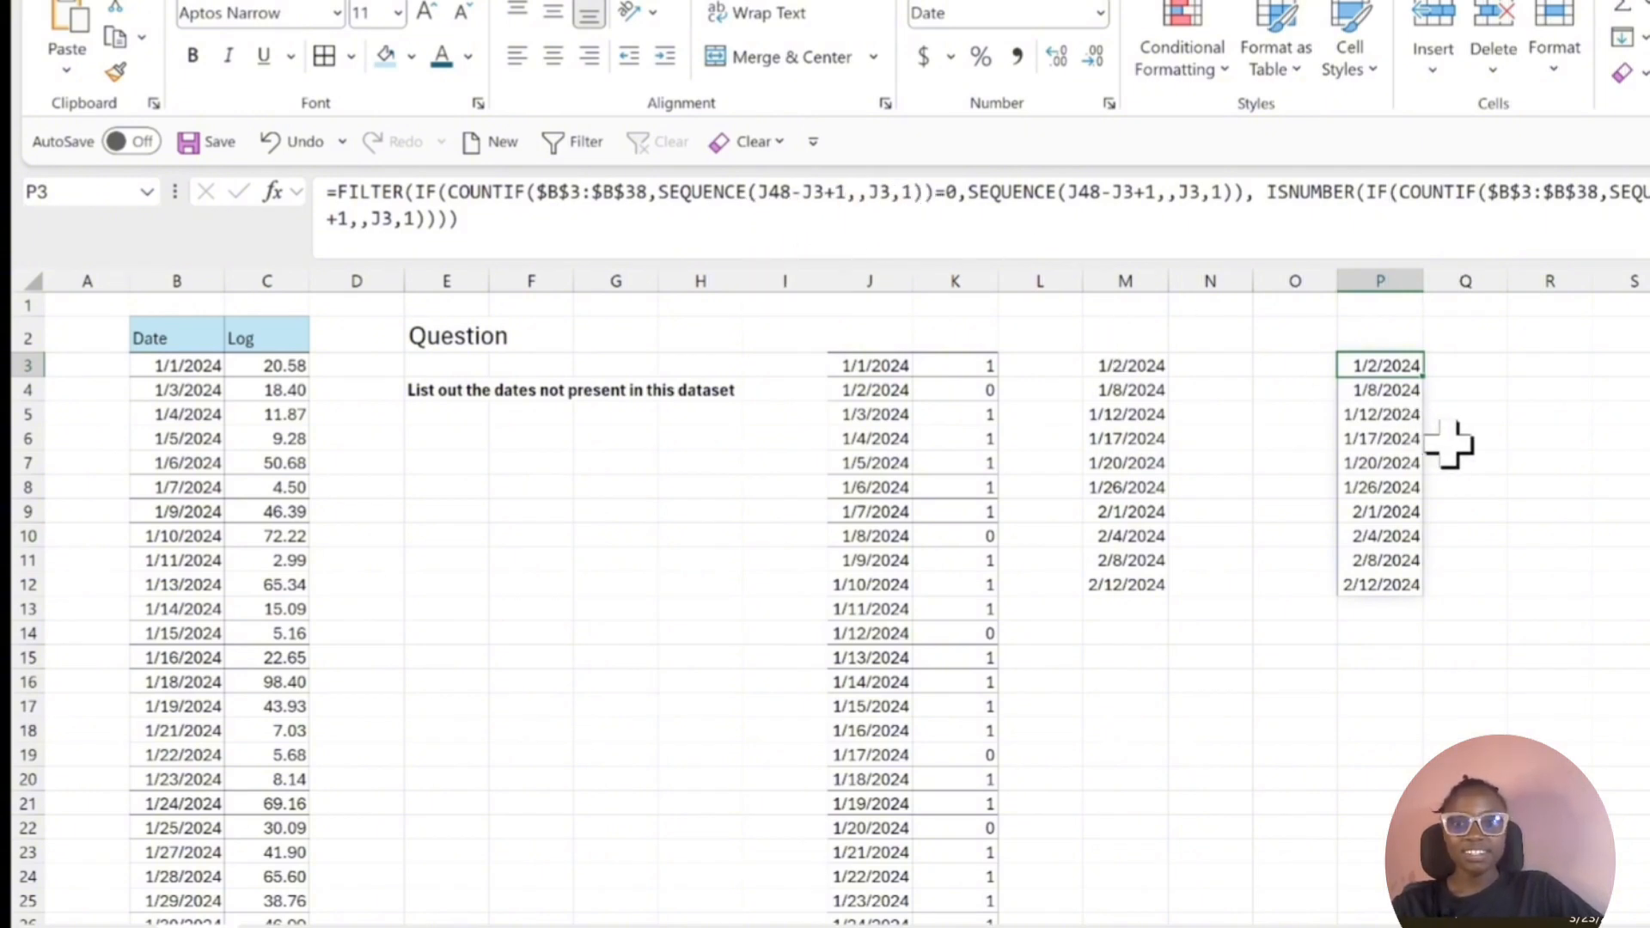
left_click(1287, 533)
left_click(1568, 365)
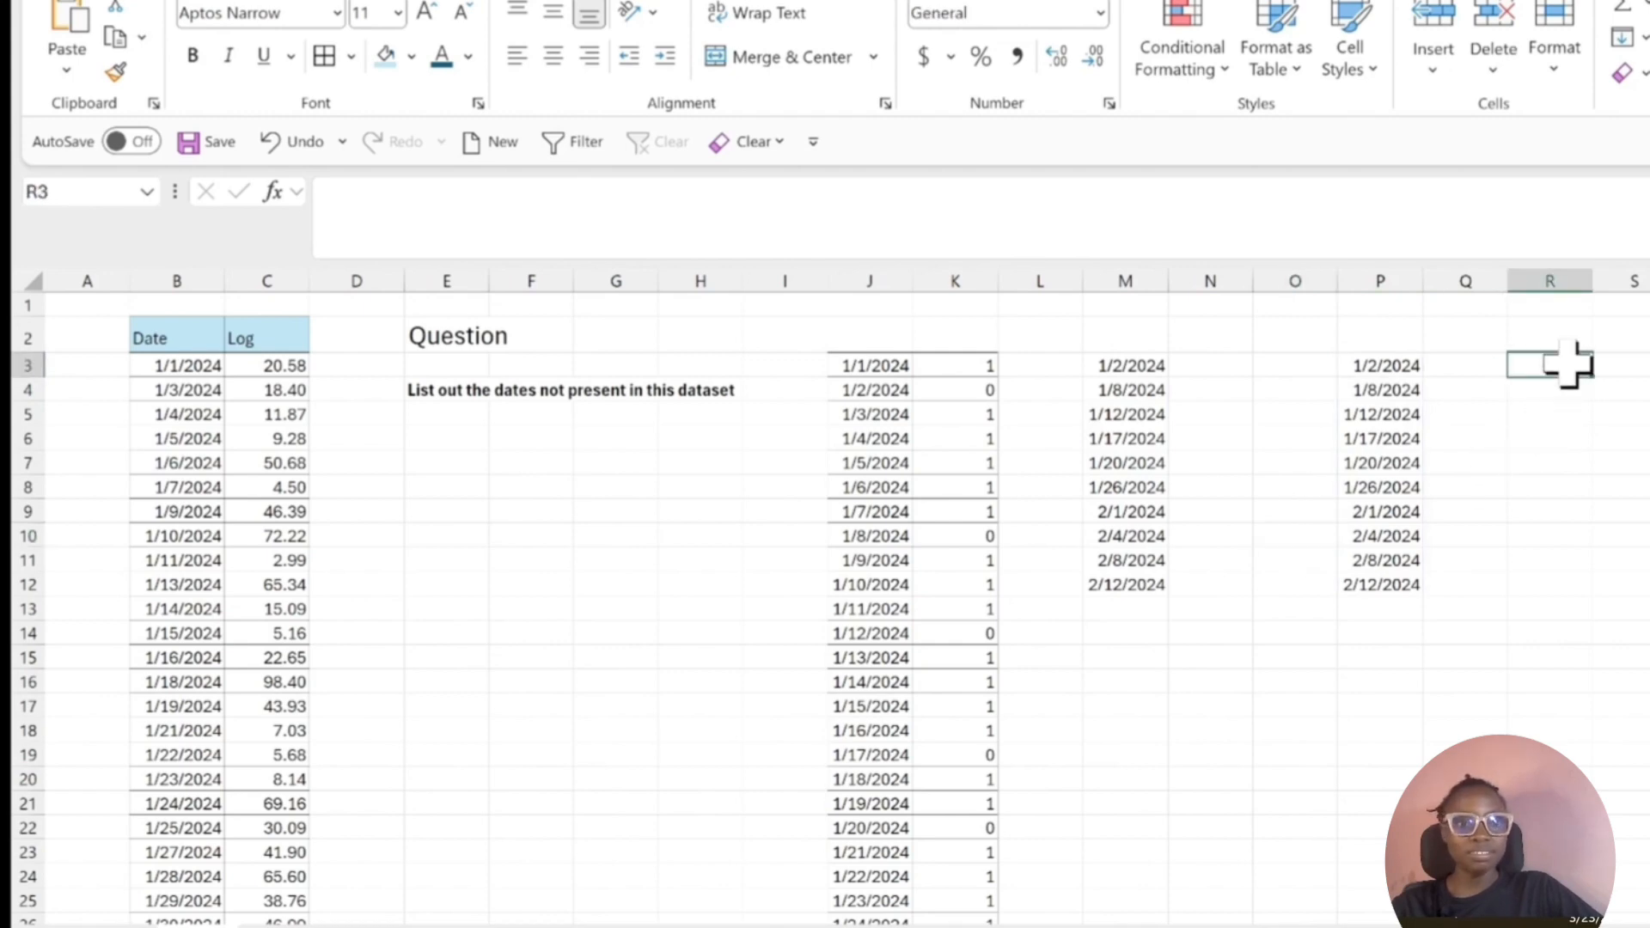